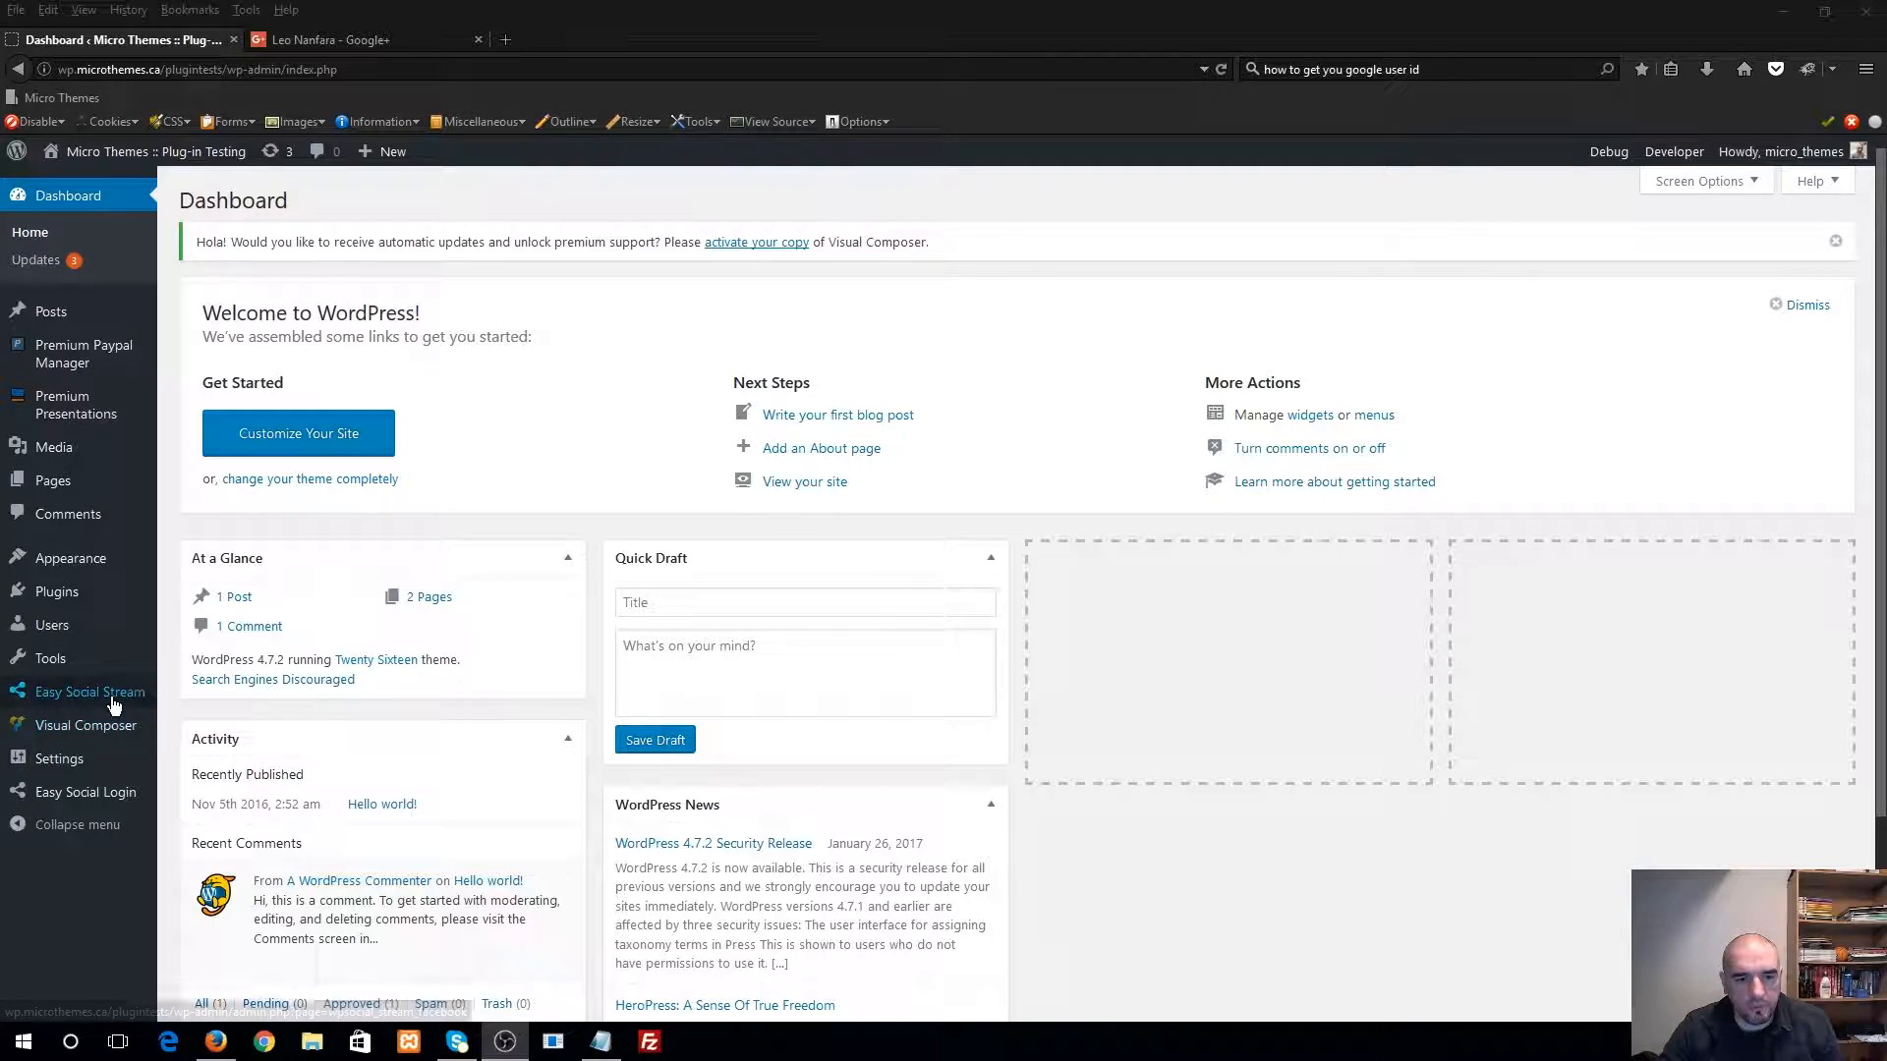
- Open the Google+ settings of Easy Social Stream and set Enable Google Stream to Yes
mouse_move(114, 704)
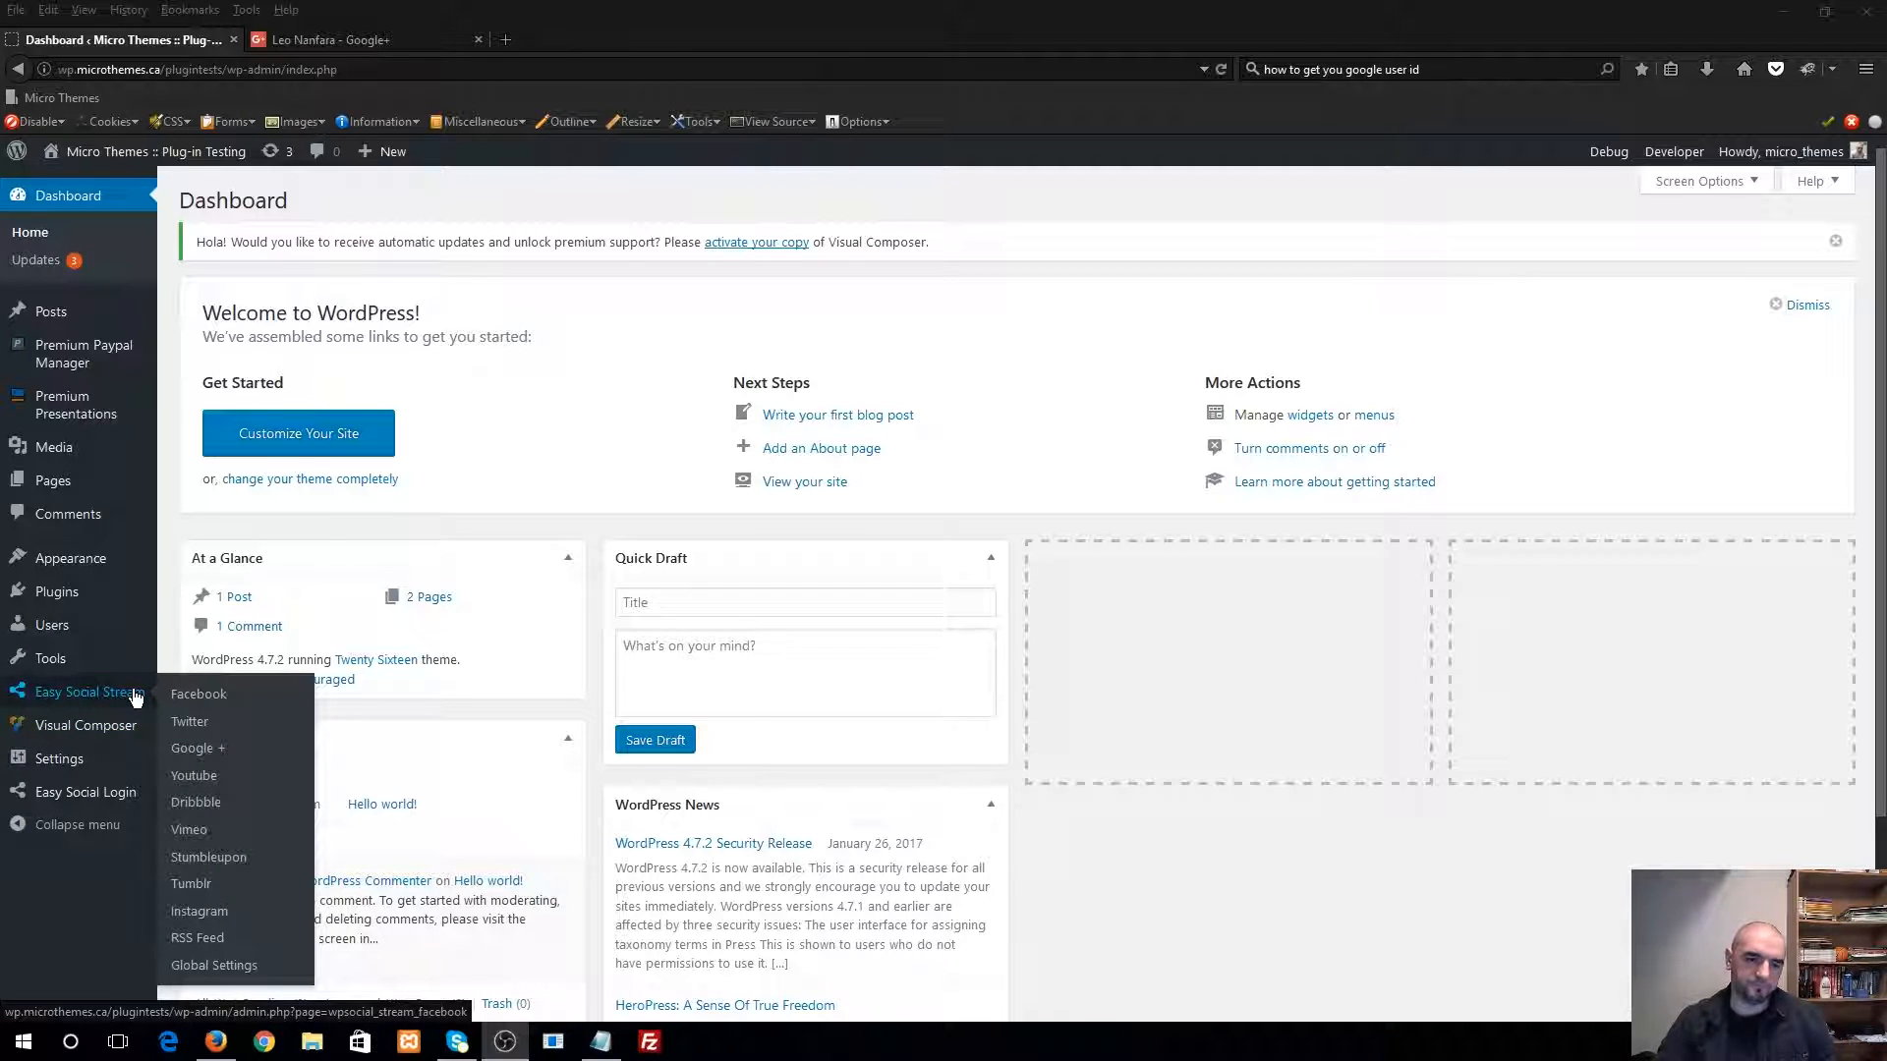
left_click(210, 759)
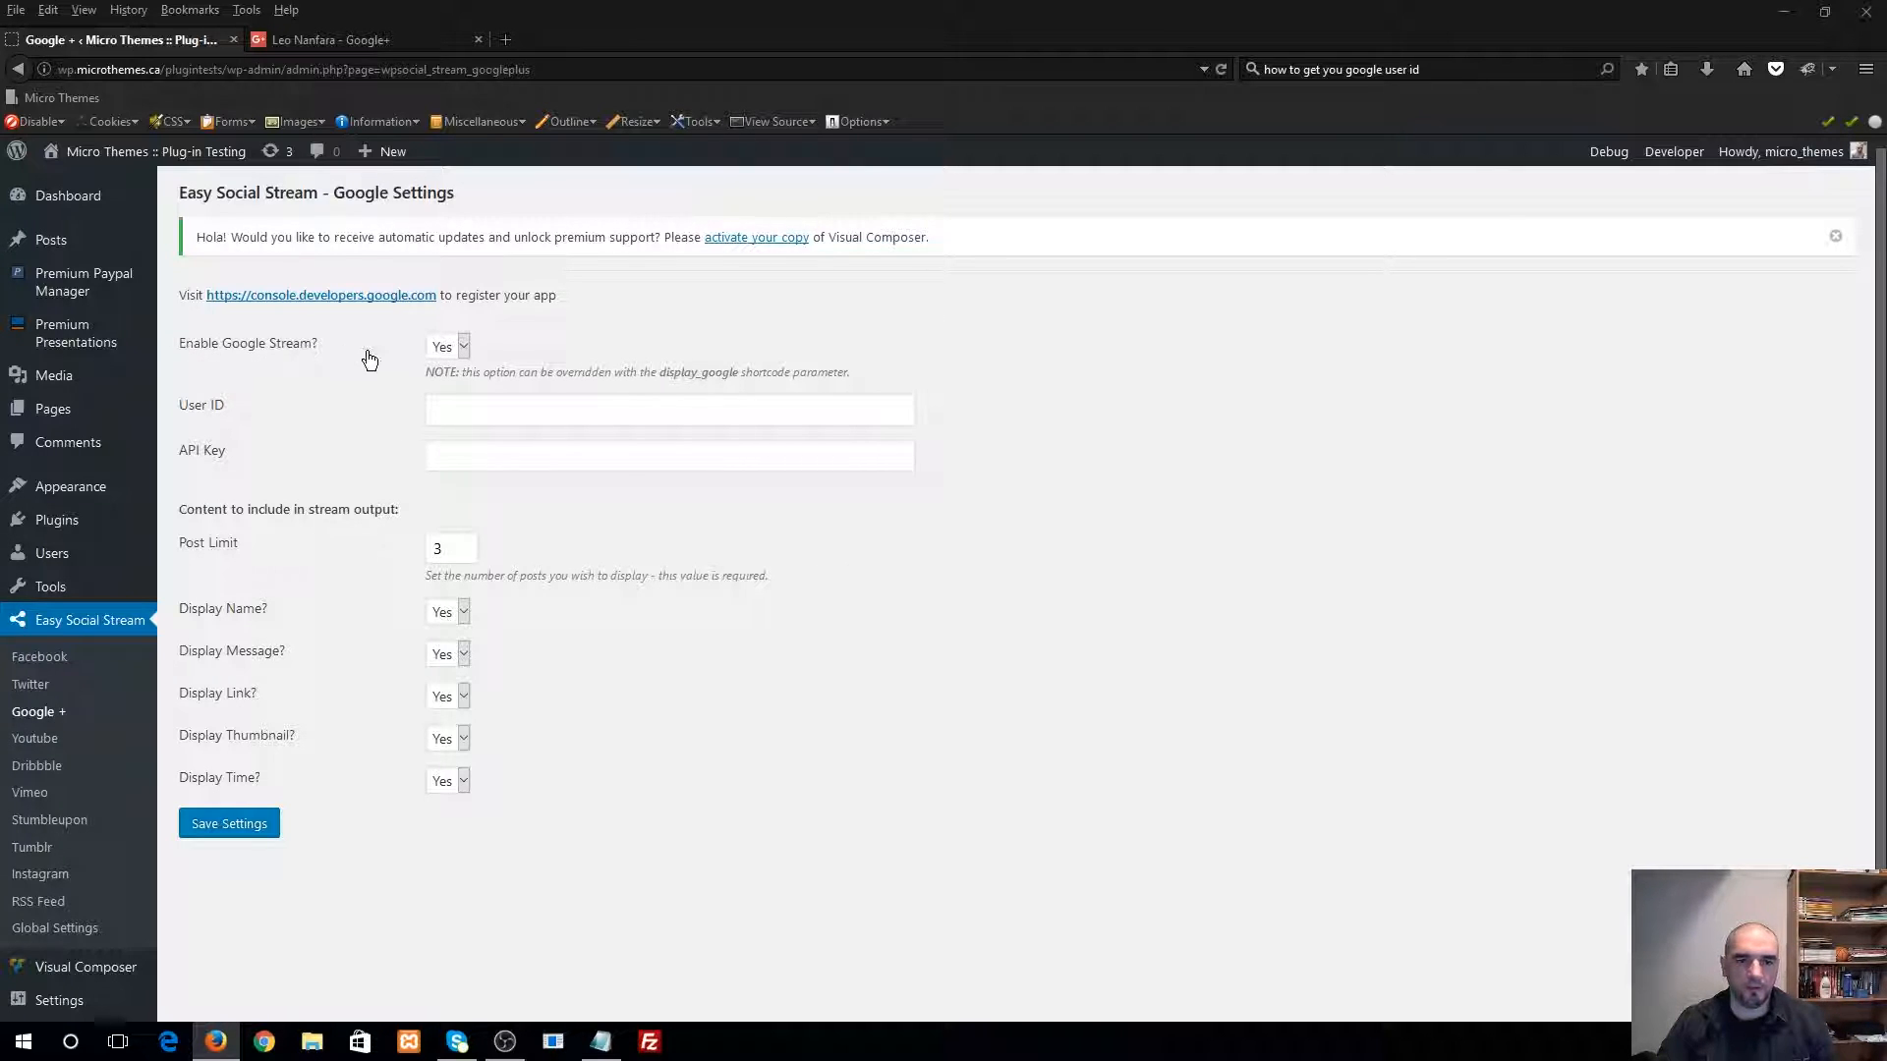
left_click(447, 347)
left_click(444, 375)
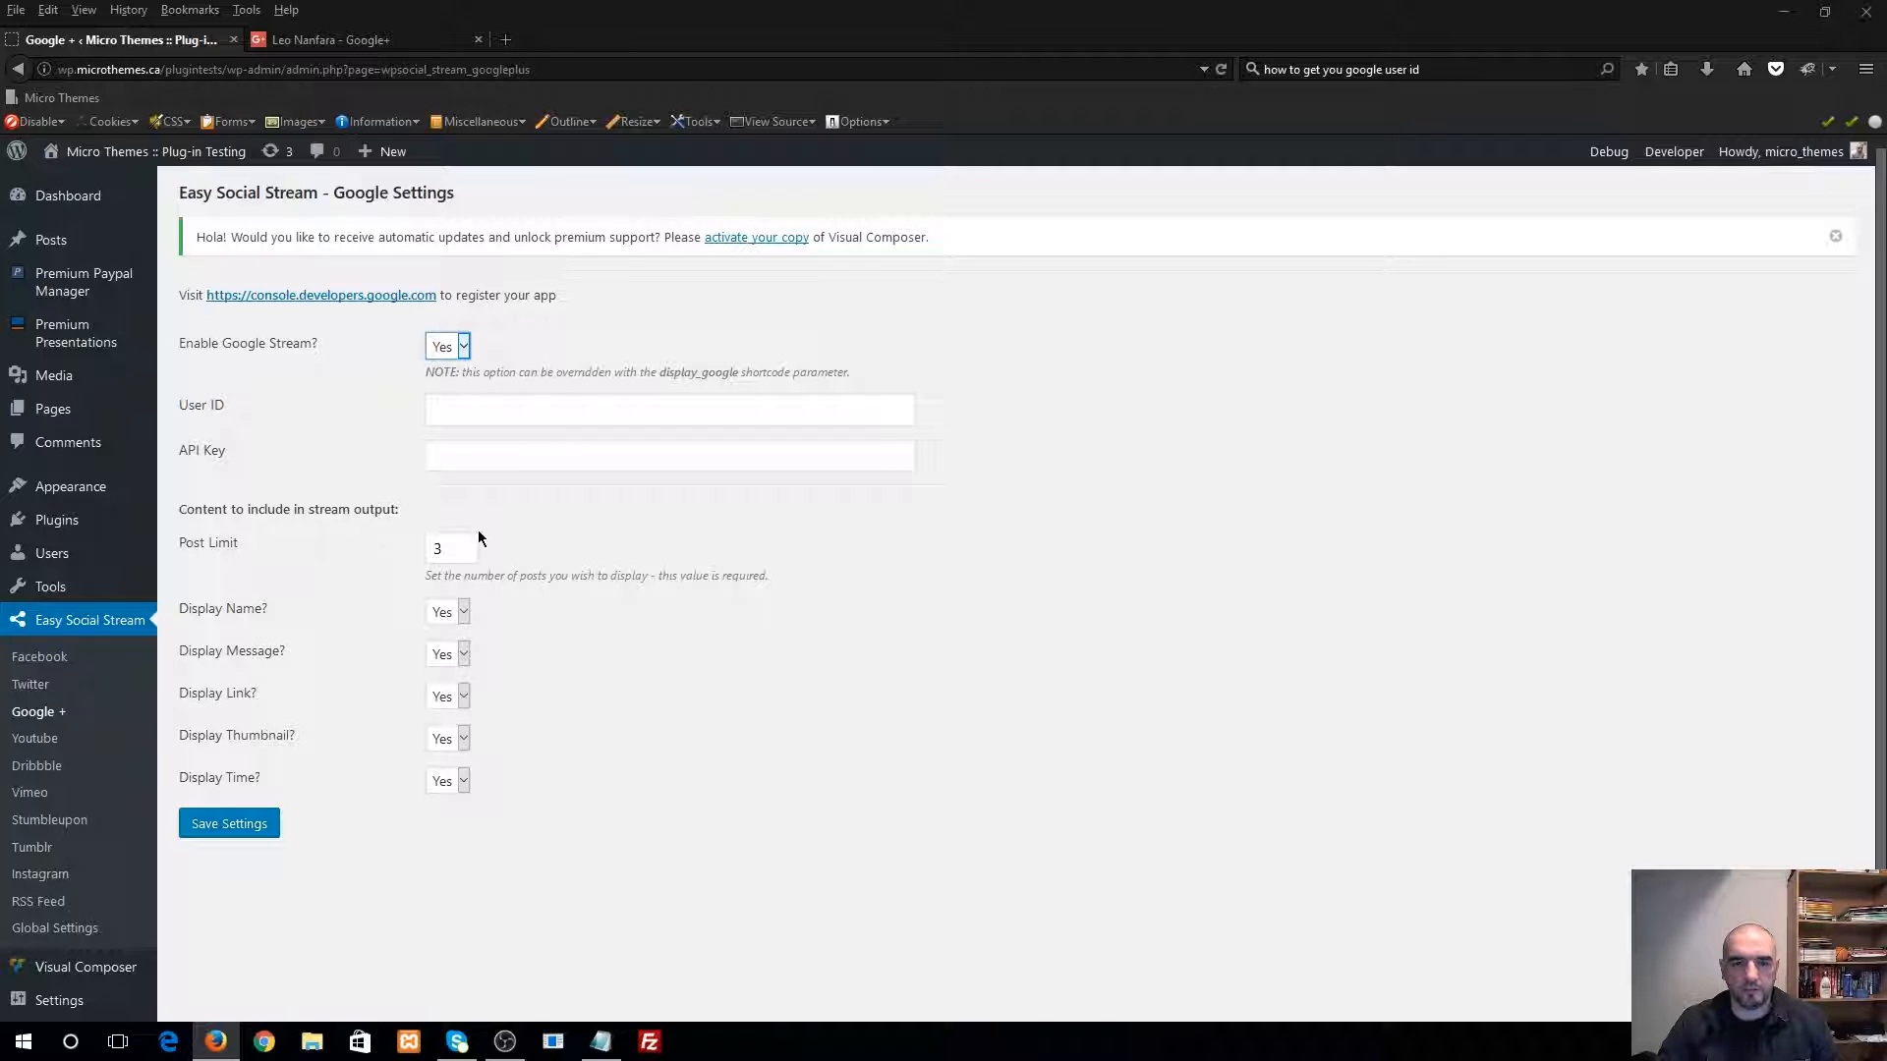
double_click(438, 548)
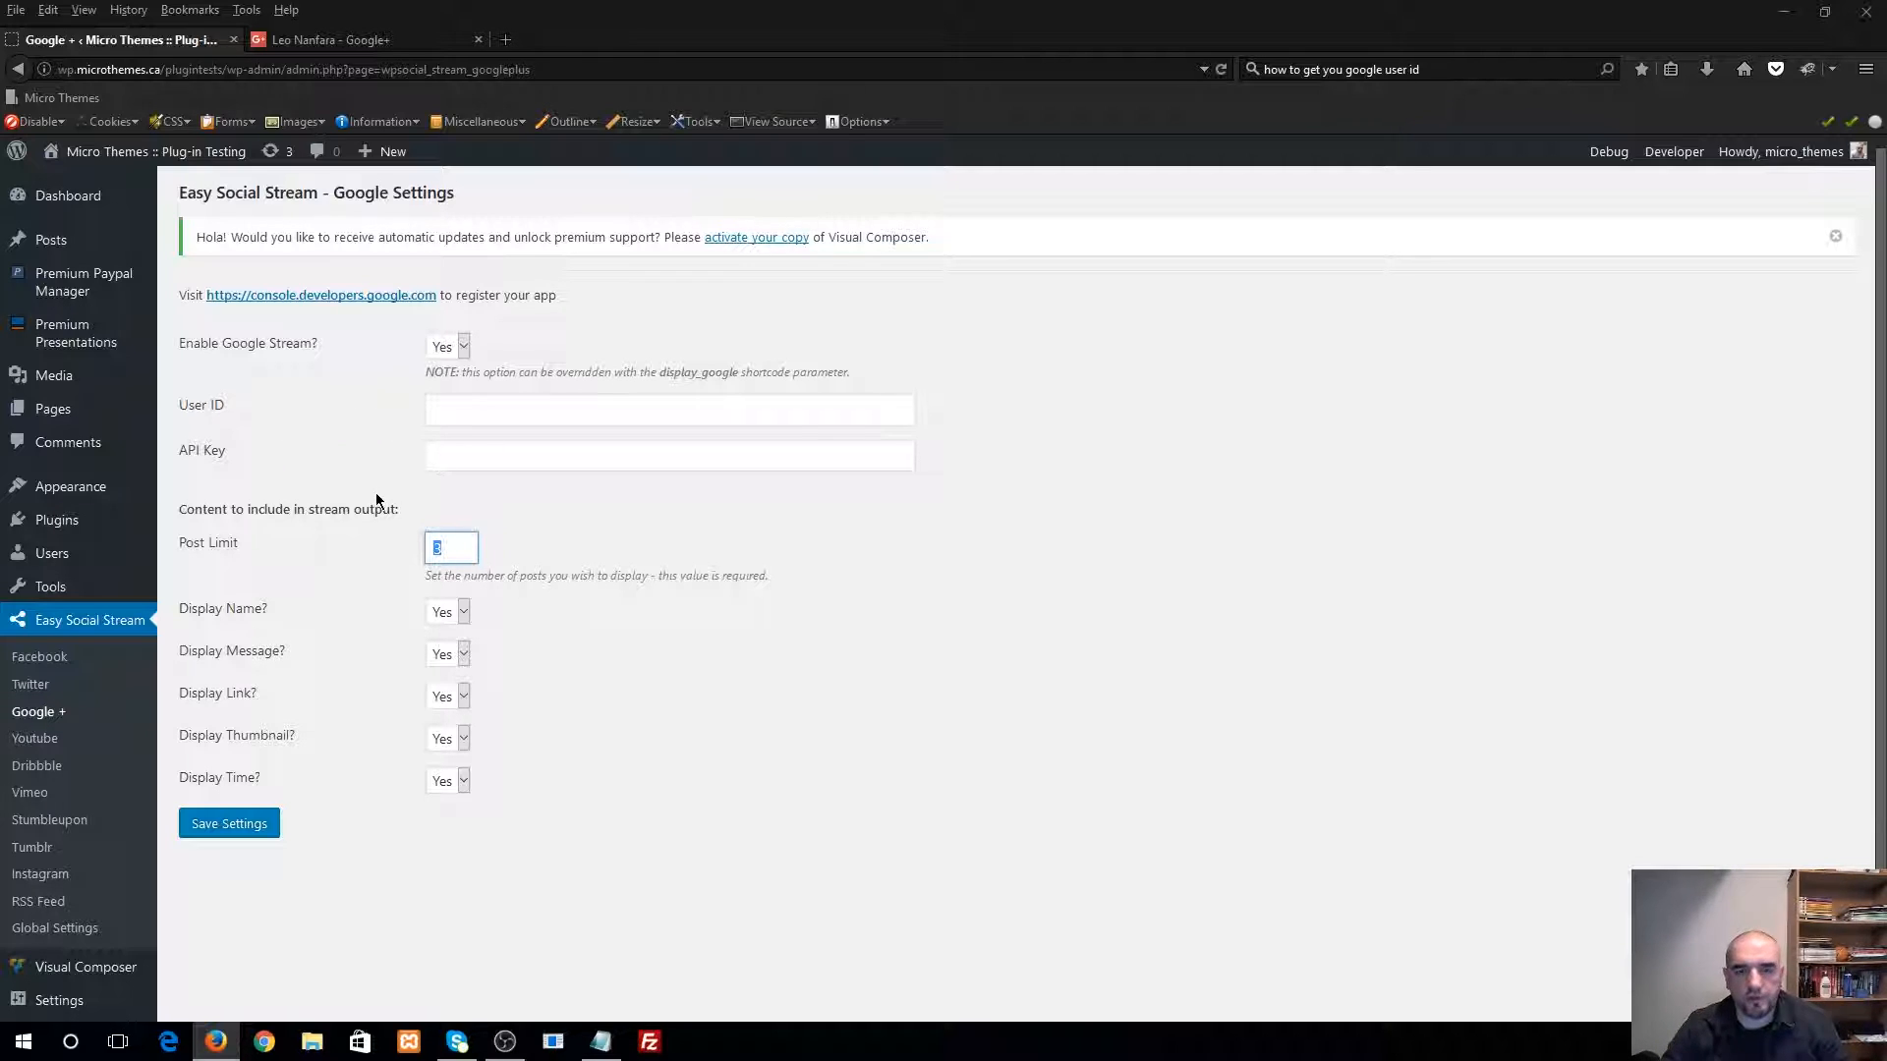
- Copy the numeric user ID at the end of the Google+ profile page's address
left_click(463, 421)
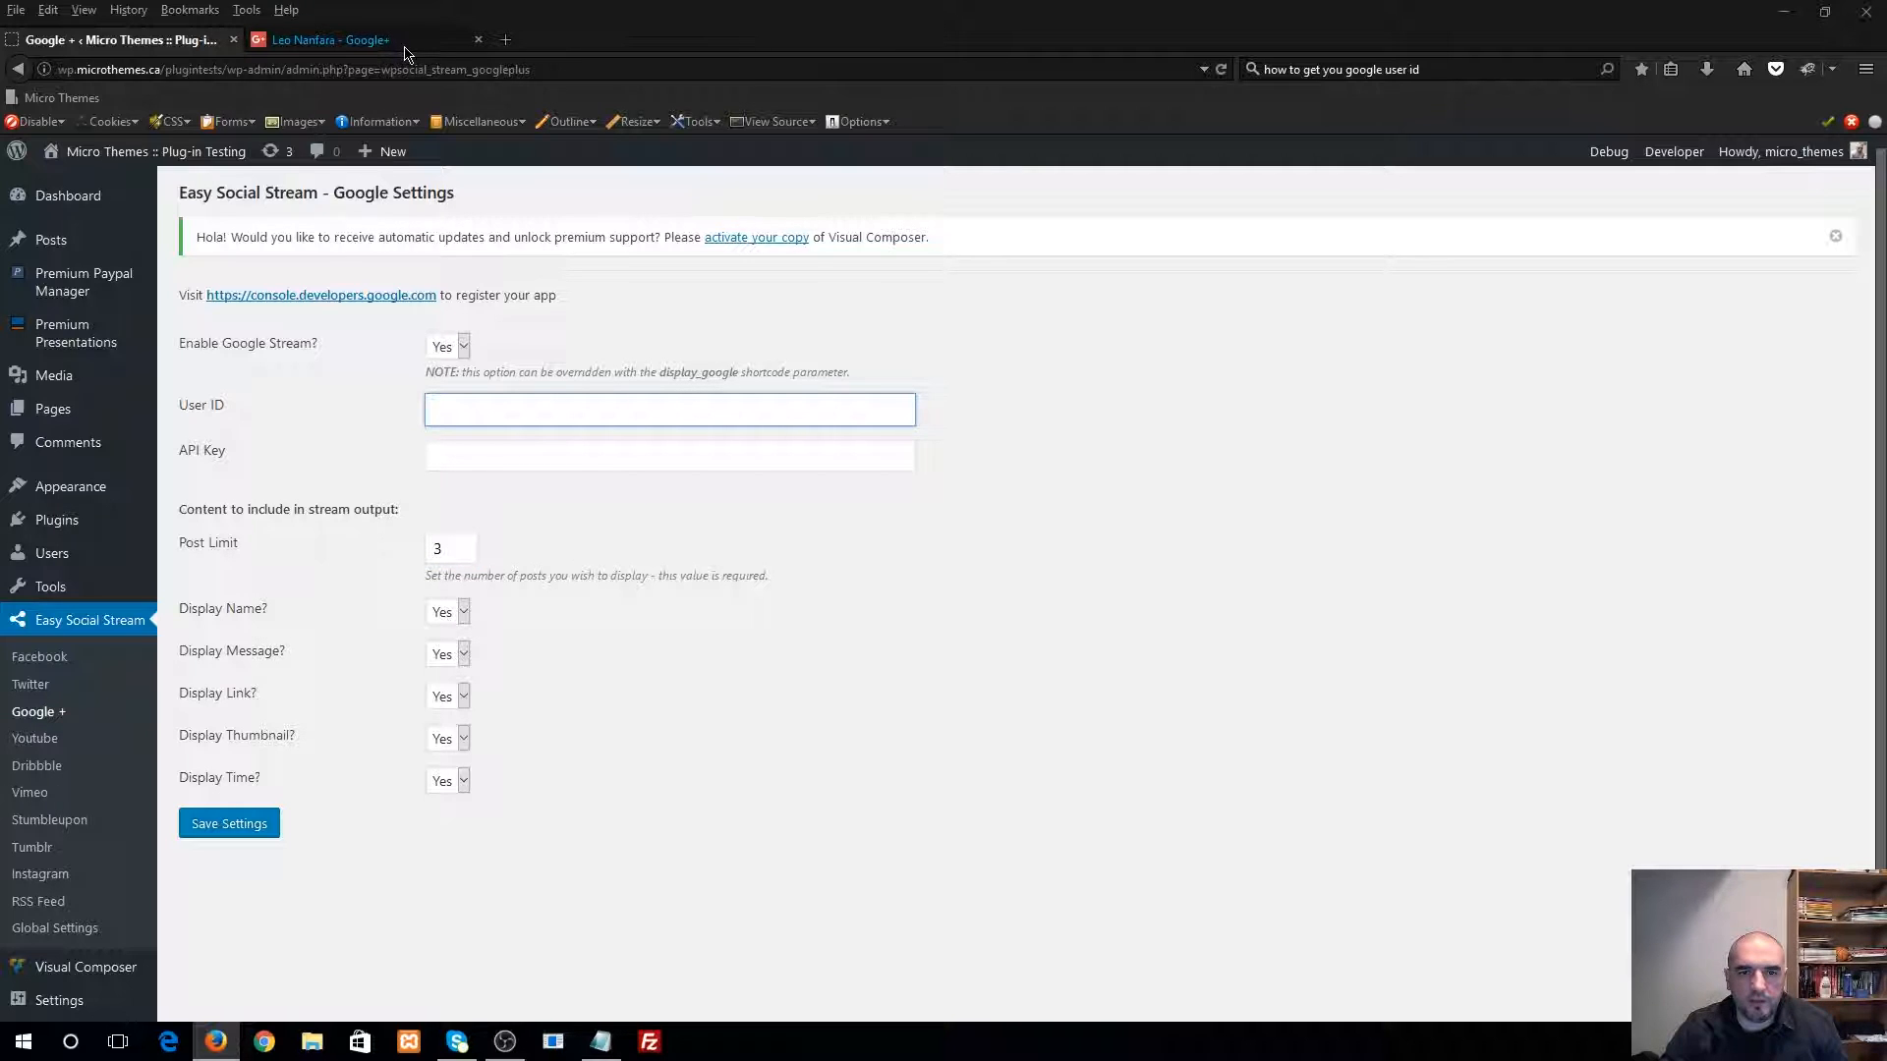
left_click(403, 41)
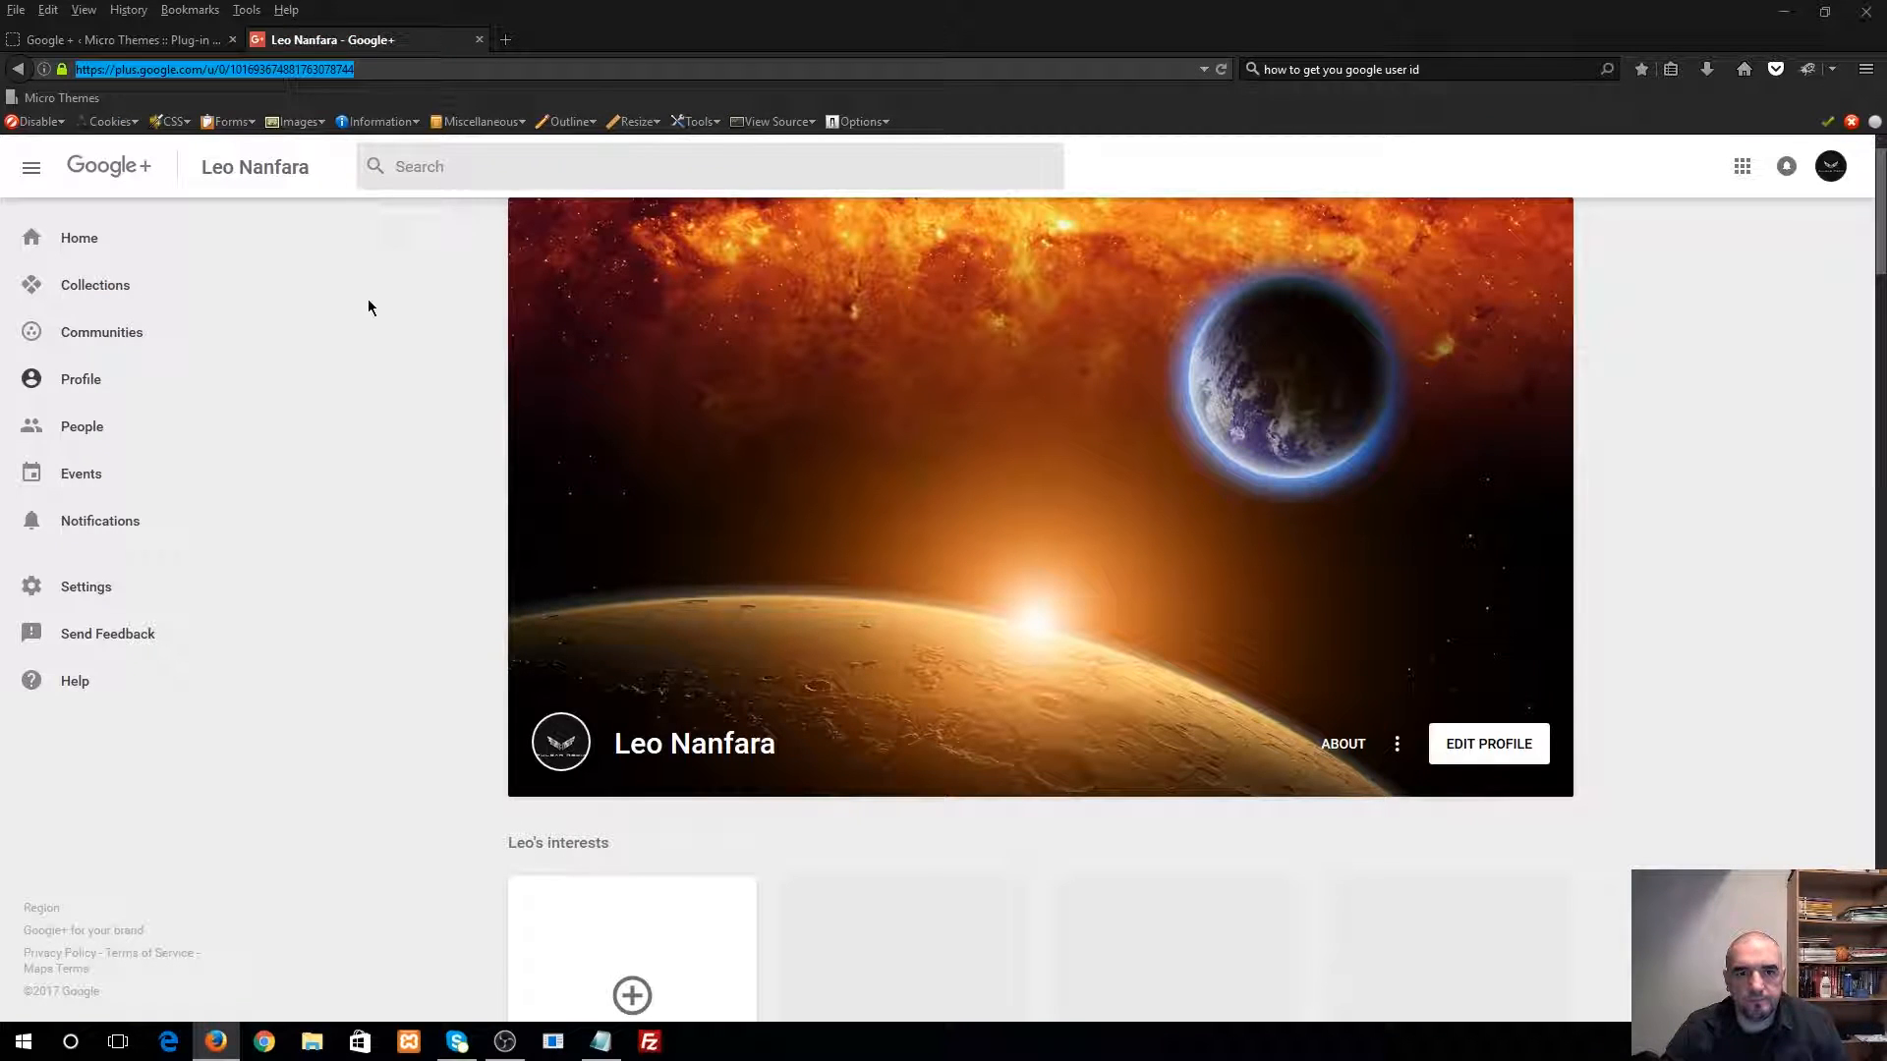
left_click(363, 374)
scroll(361, 450, "down", 5)
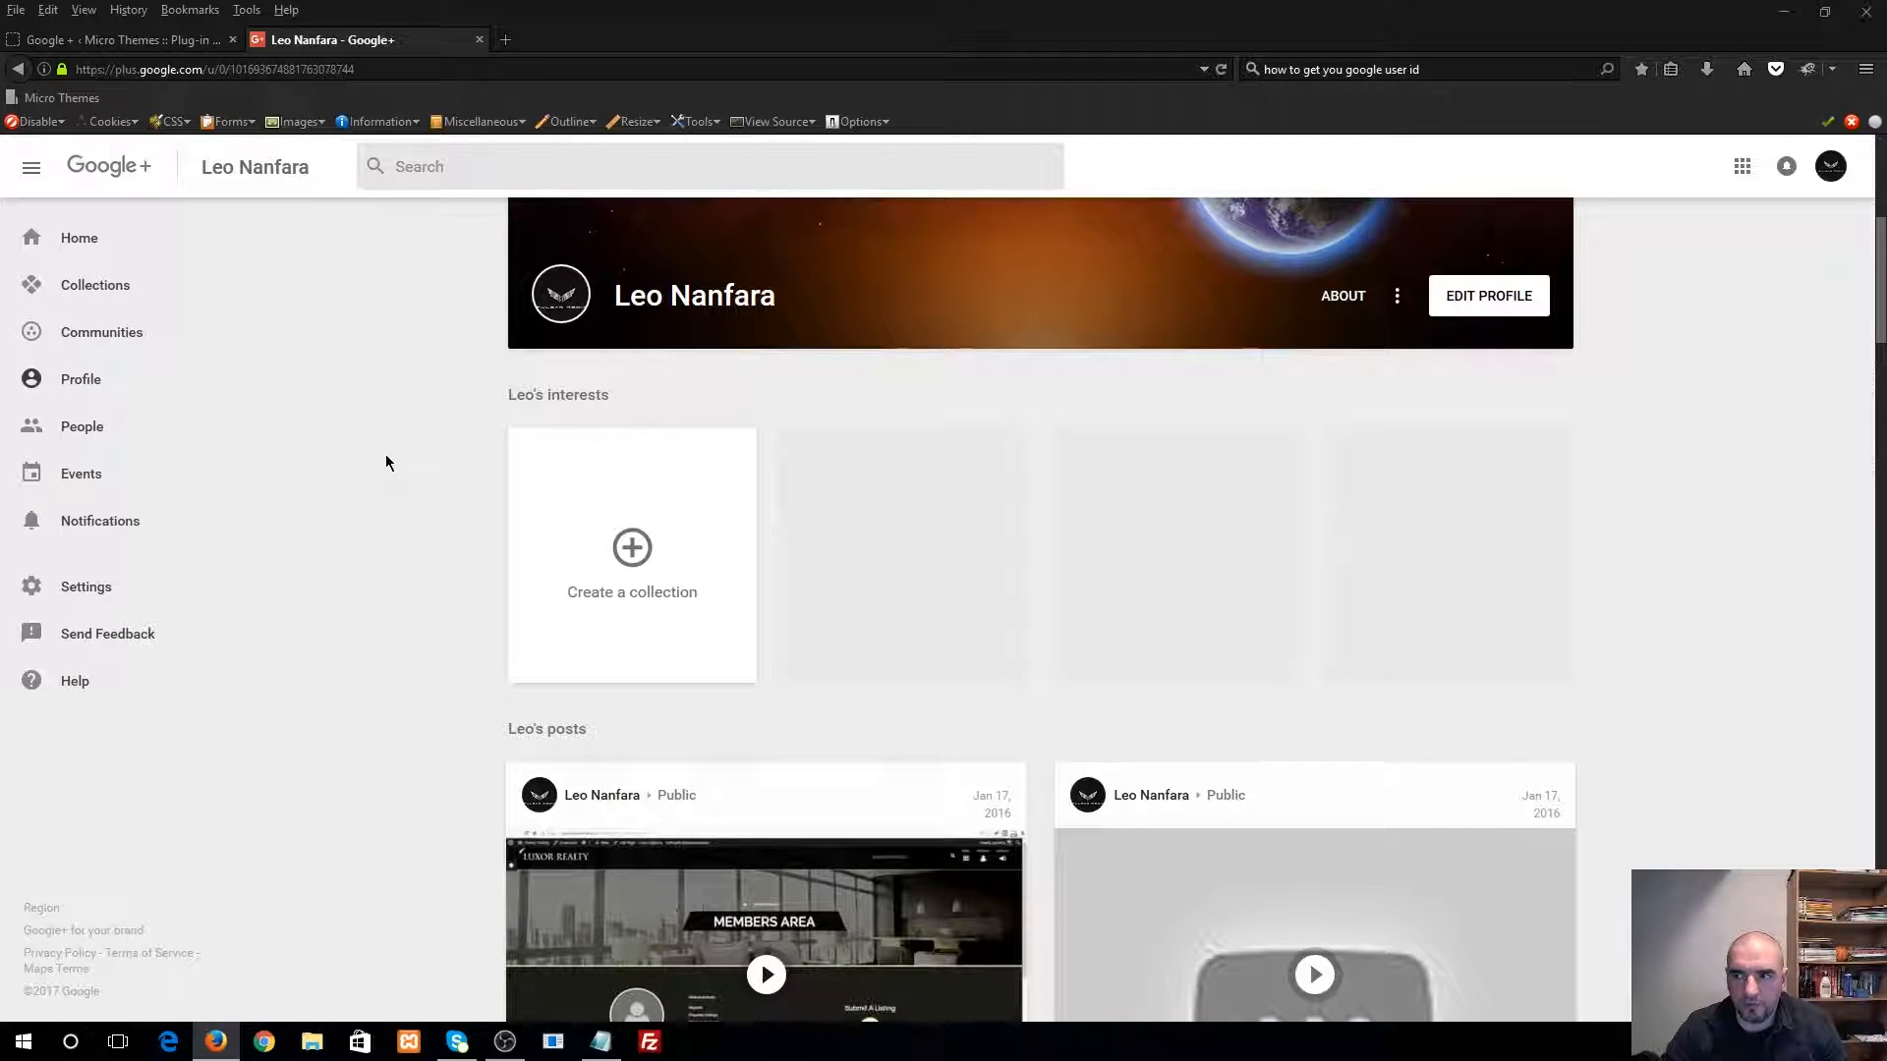
scroll(386, 454, "up", 5)
left_click_drag(232, 69, 370, 72)
left_click(257, 74)
left_click_drag(230, 75, 363, 76)
left_click(272, 72)
left_click_drag(231, 74, 360, 73)
left_click(275, 72)
left_click_drag(235, 74, 380, 73)
key("ctrl+c")
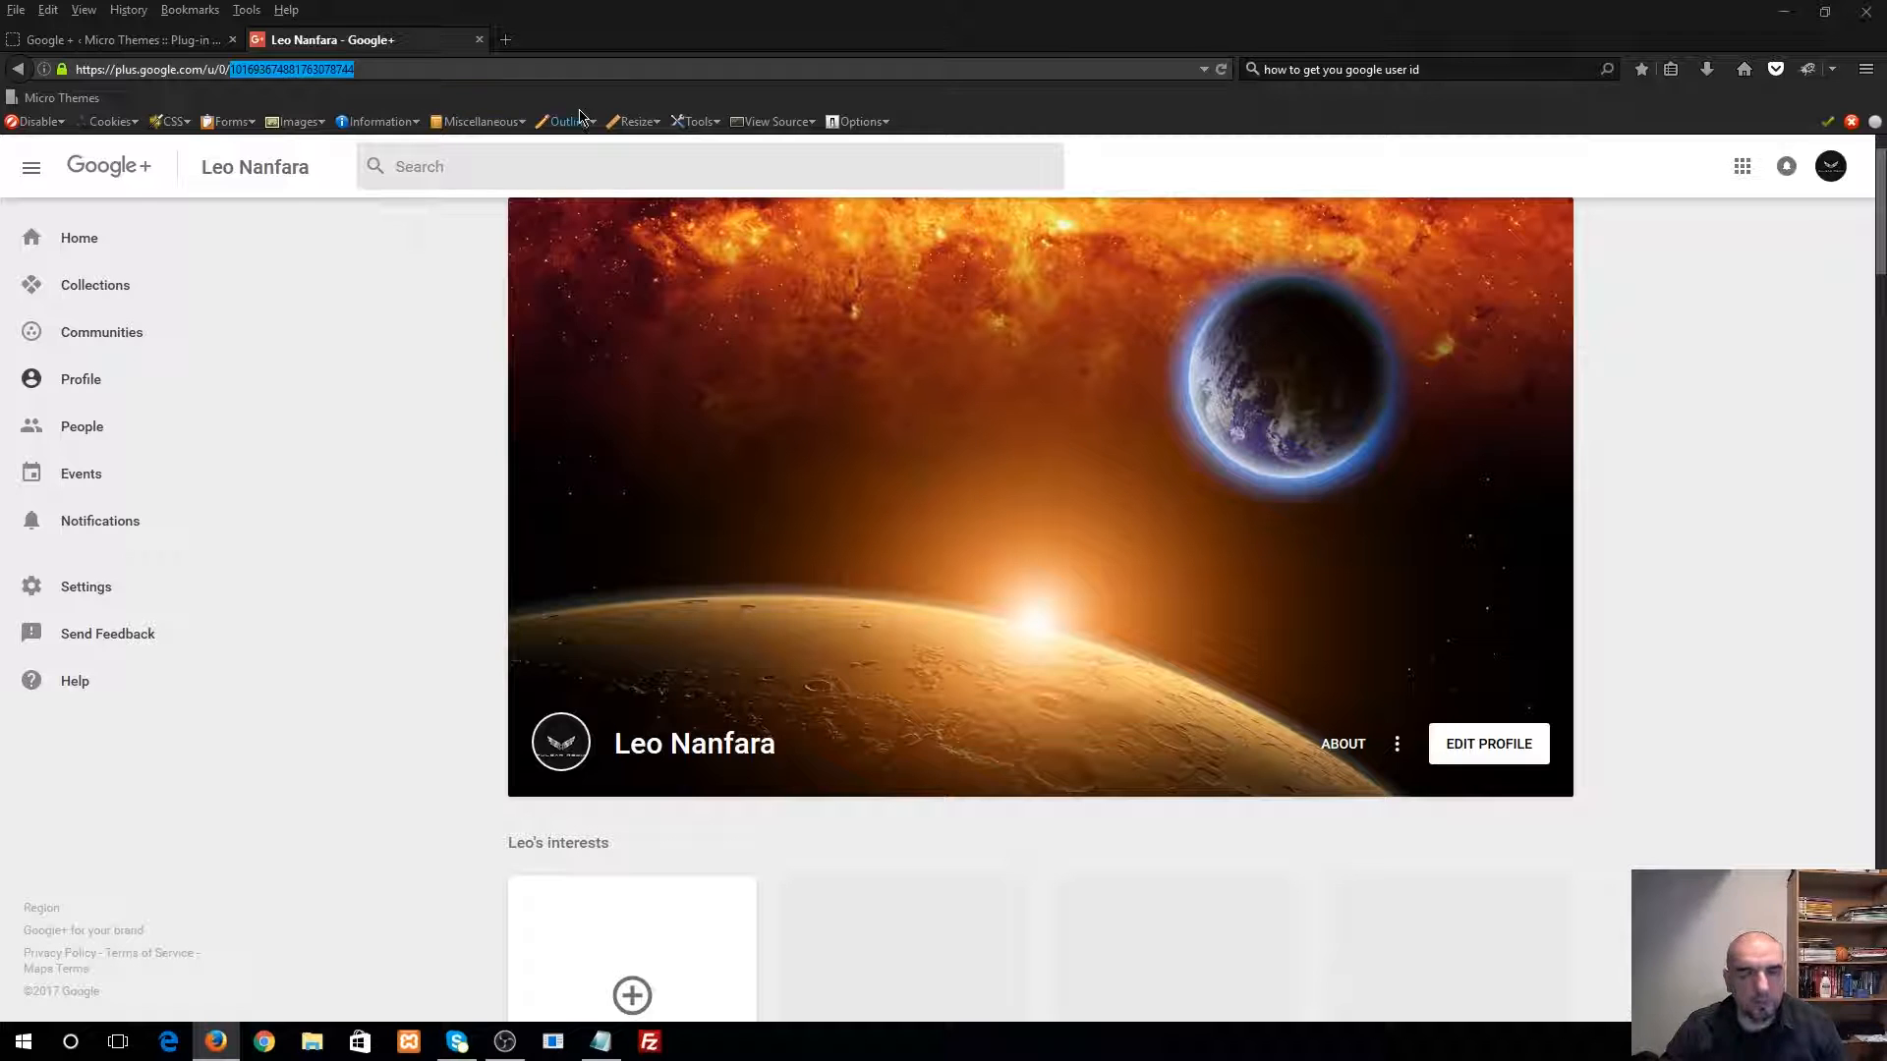
- Paste the Google+ user ID into the plugin's User ID field and save the settings
left_click(169, 42)
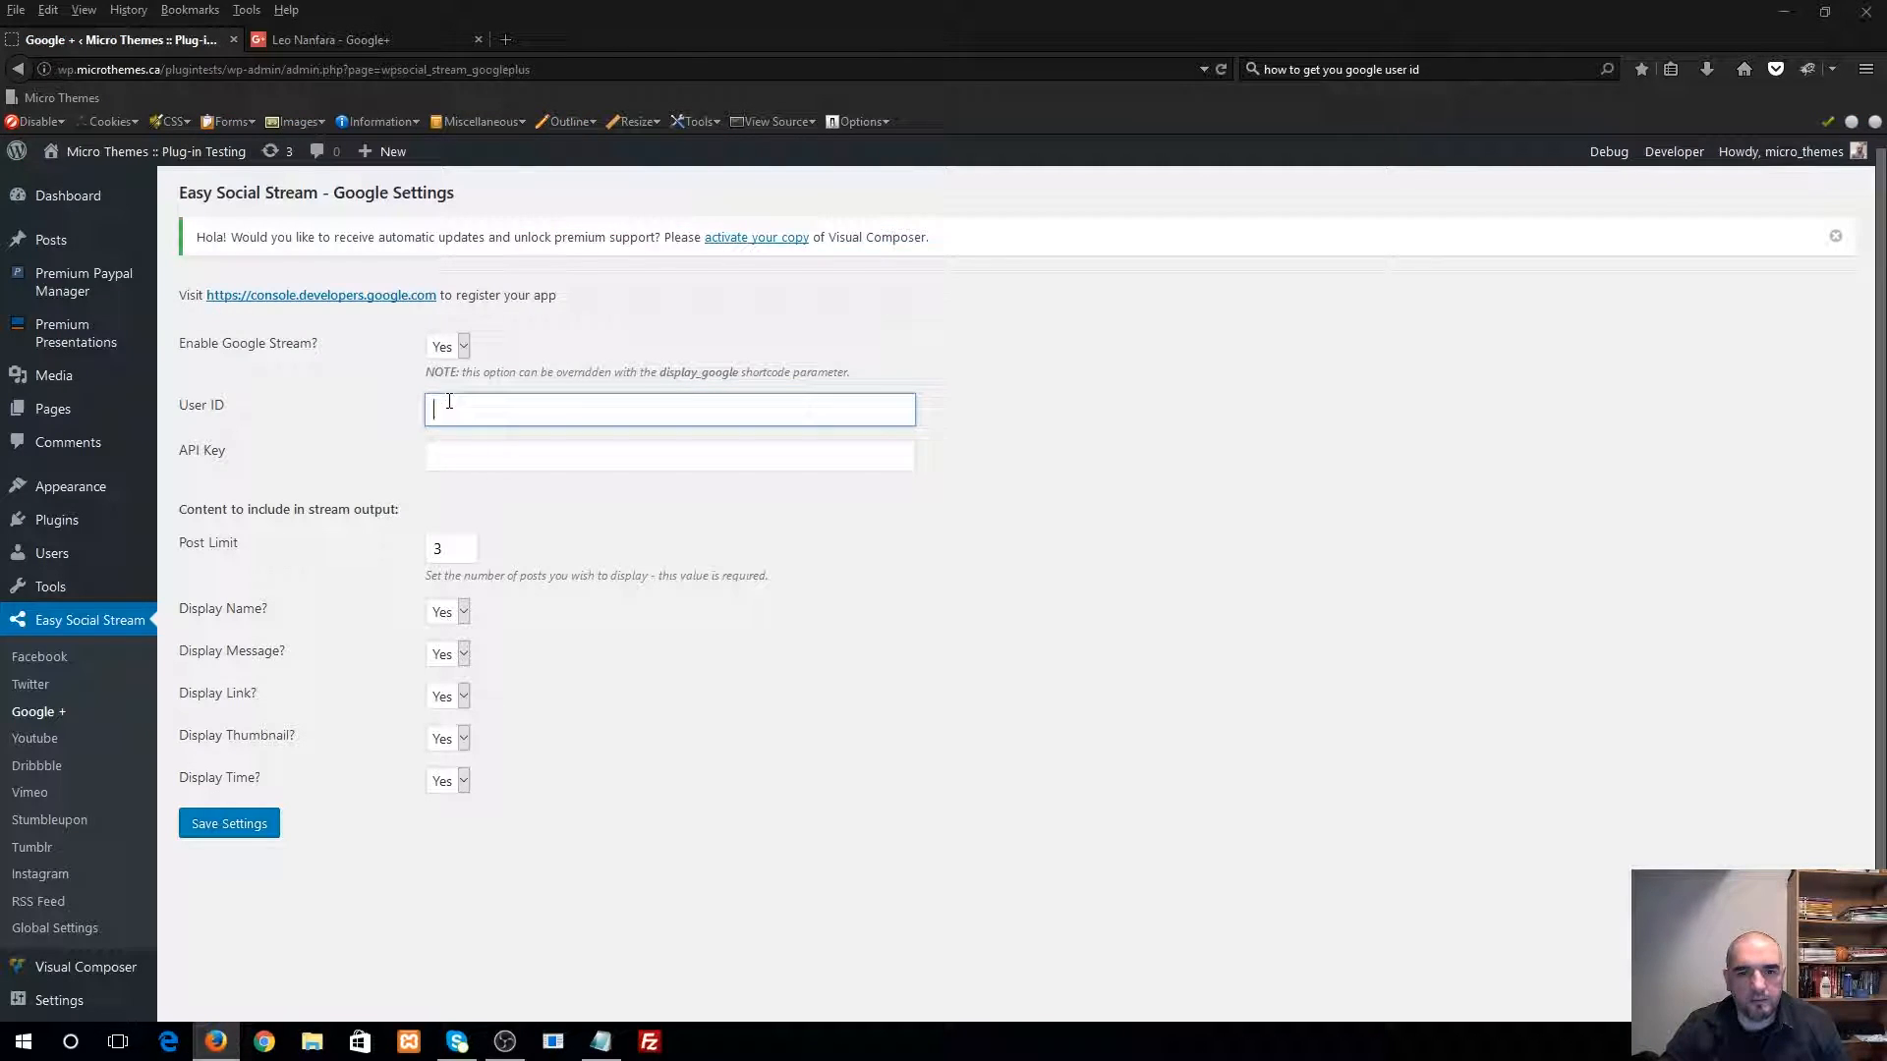
key("ctrl+v")
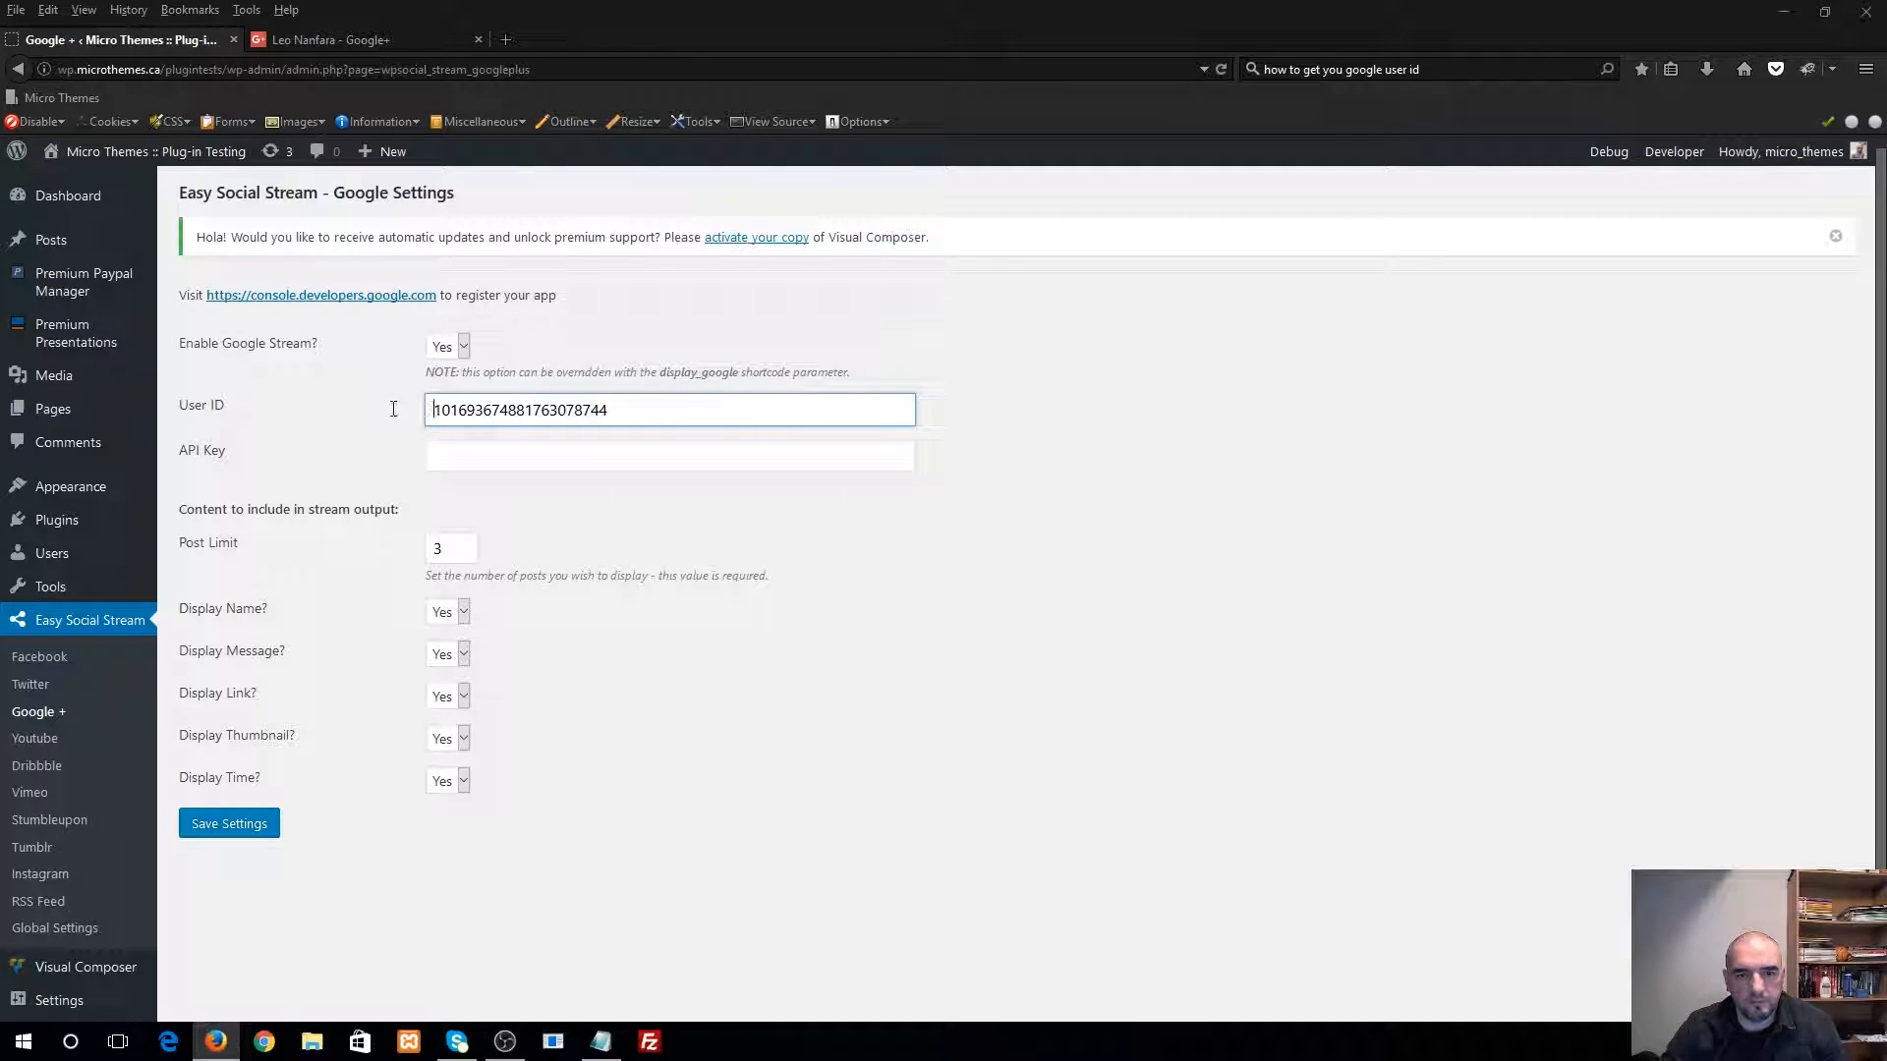
left_click(746, 783)
left_click(252, 823)
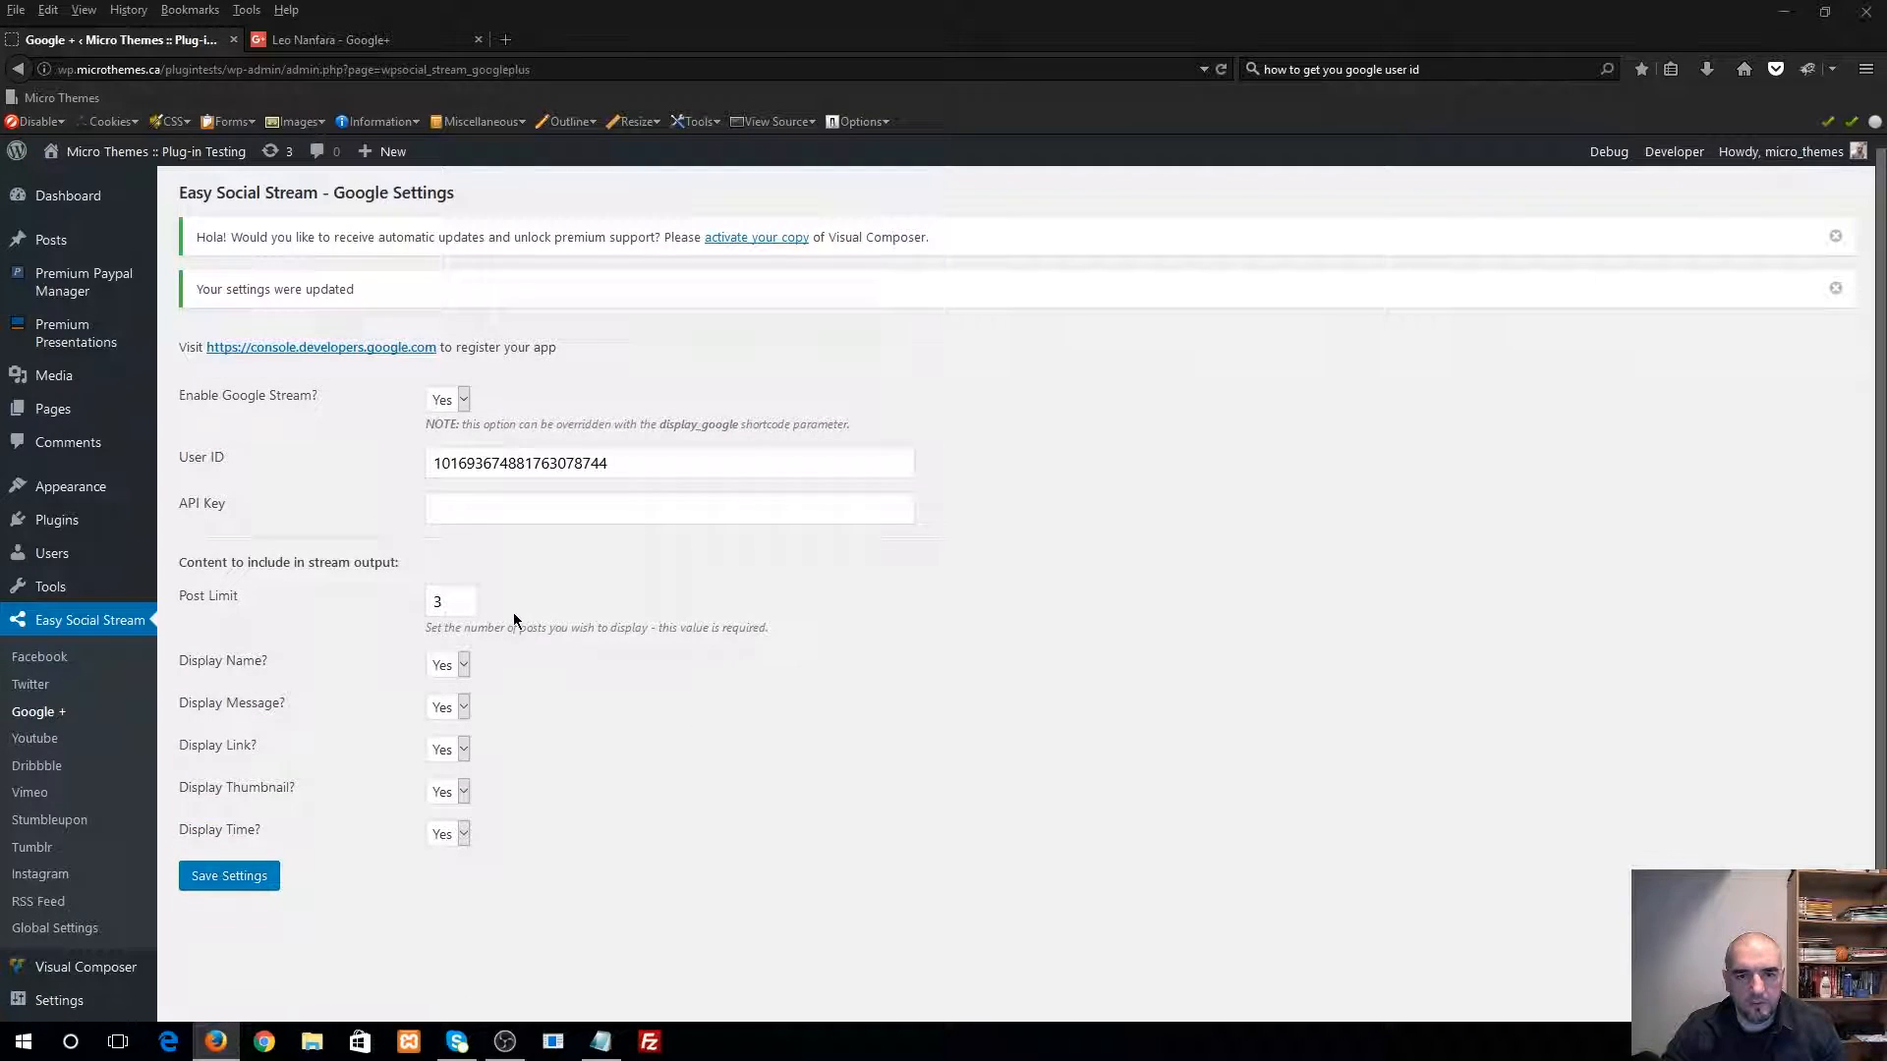
left_click(497, 510)
left_click(758, 803)
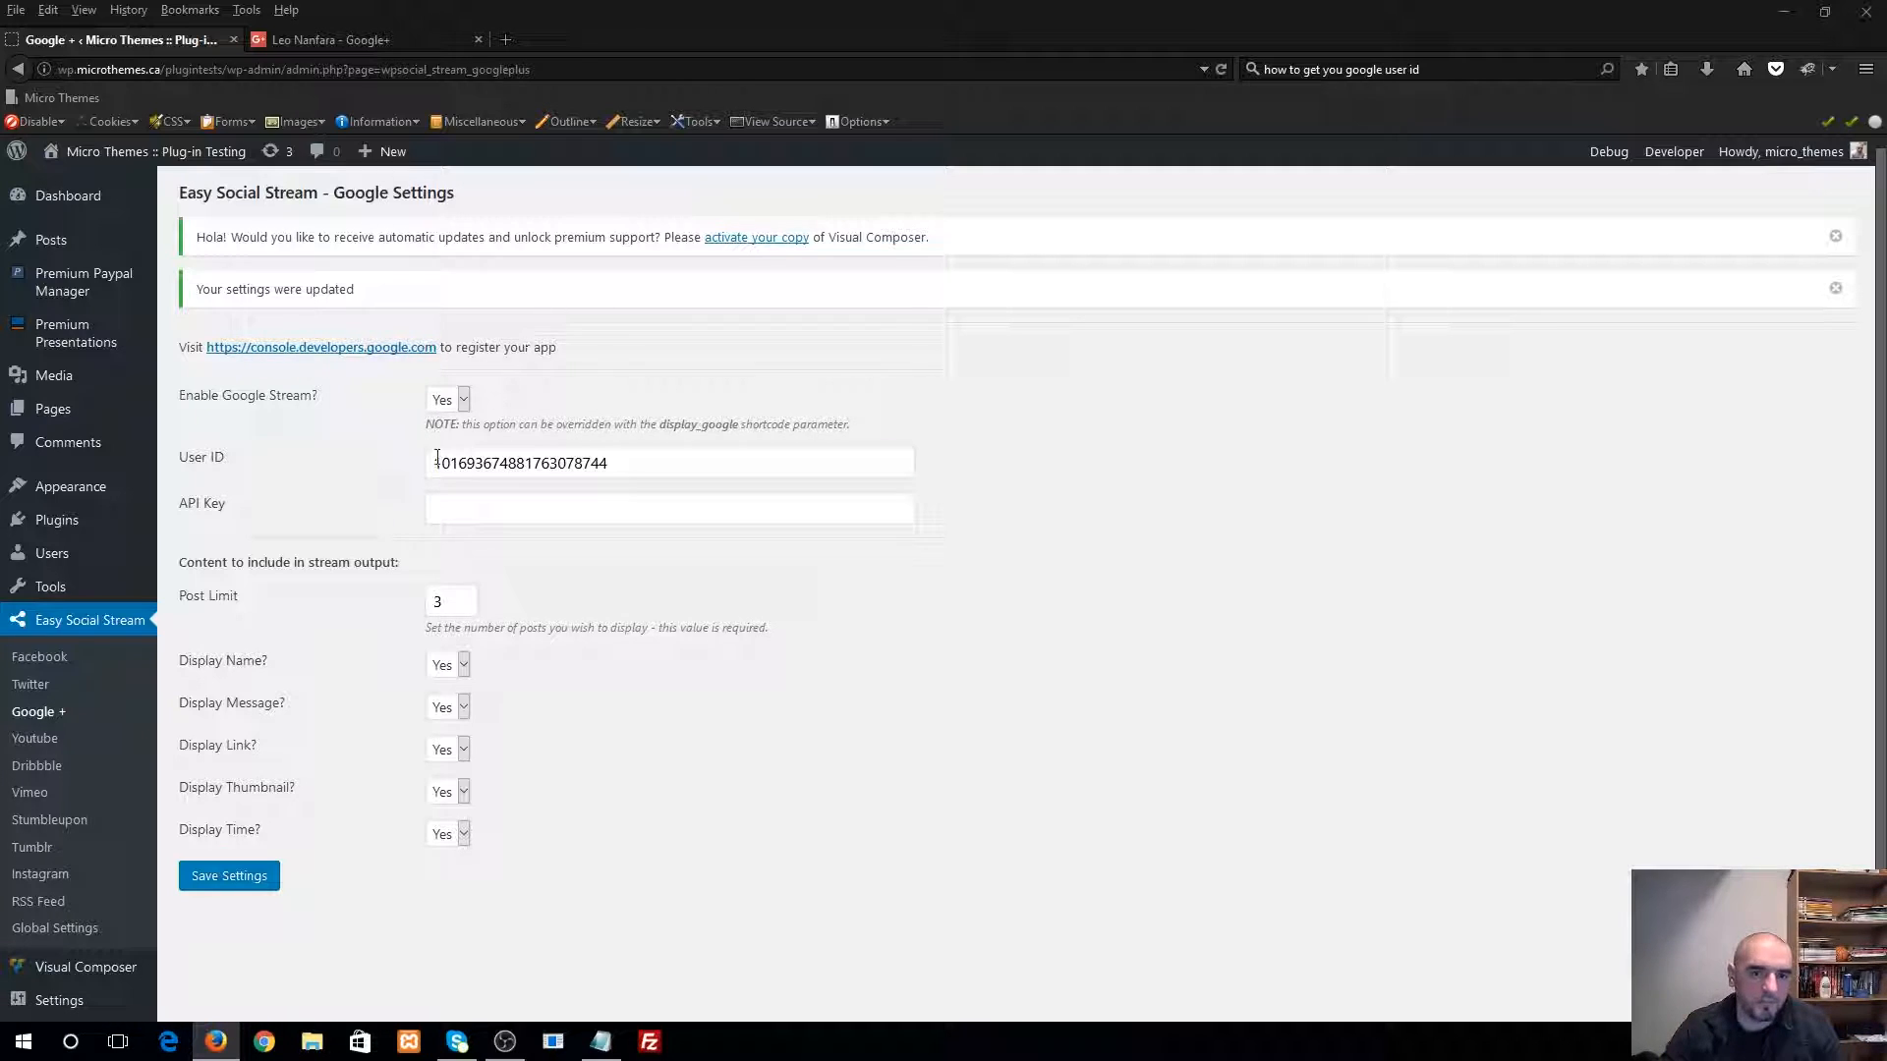
- Open the Google developers console linked in the plugin settings and enable the Google+ API from the library's Social APIs
left_click(366, 349)
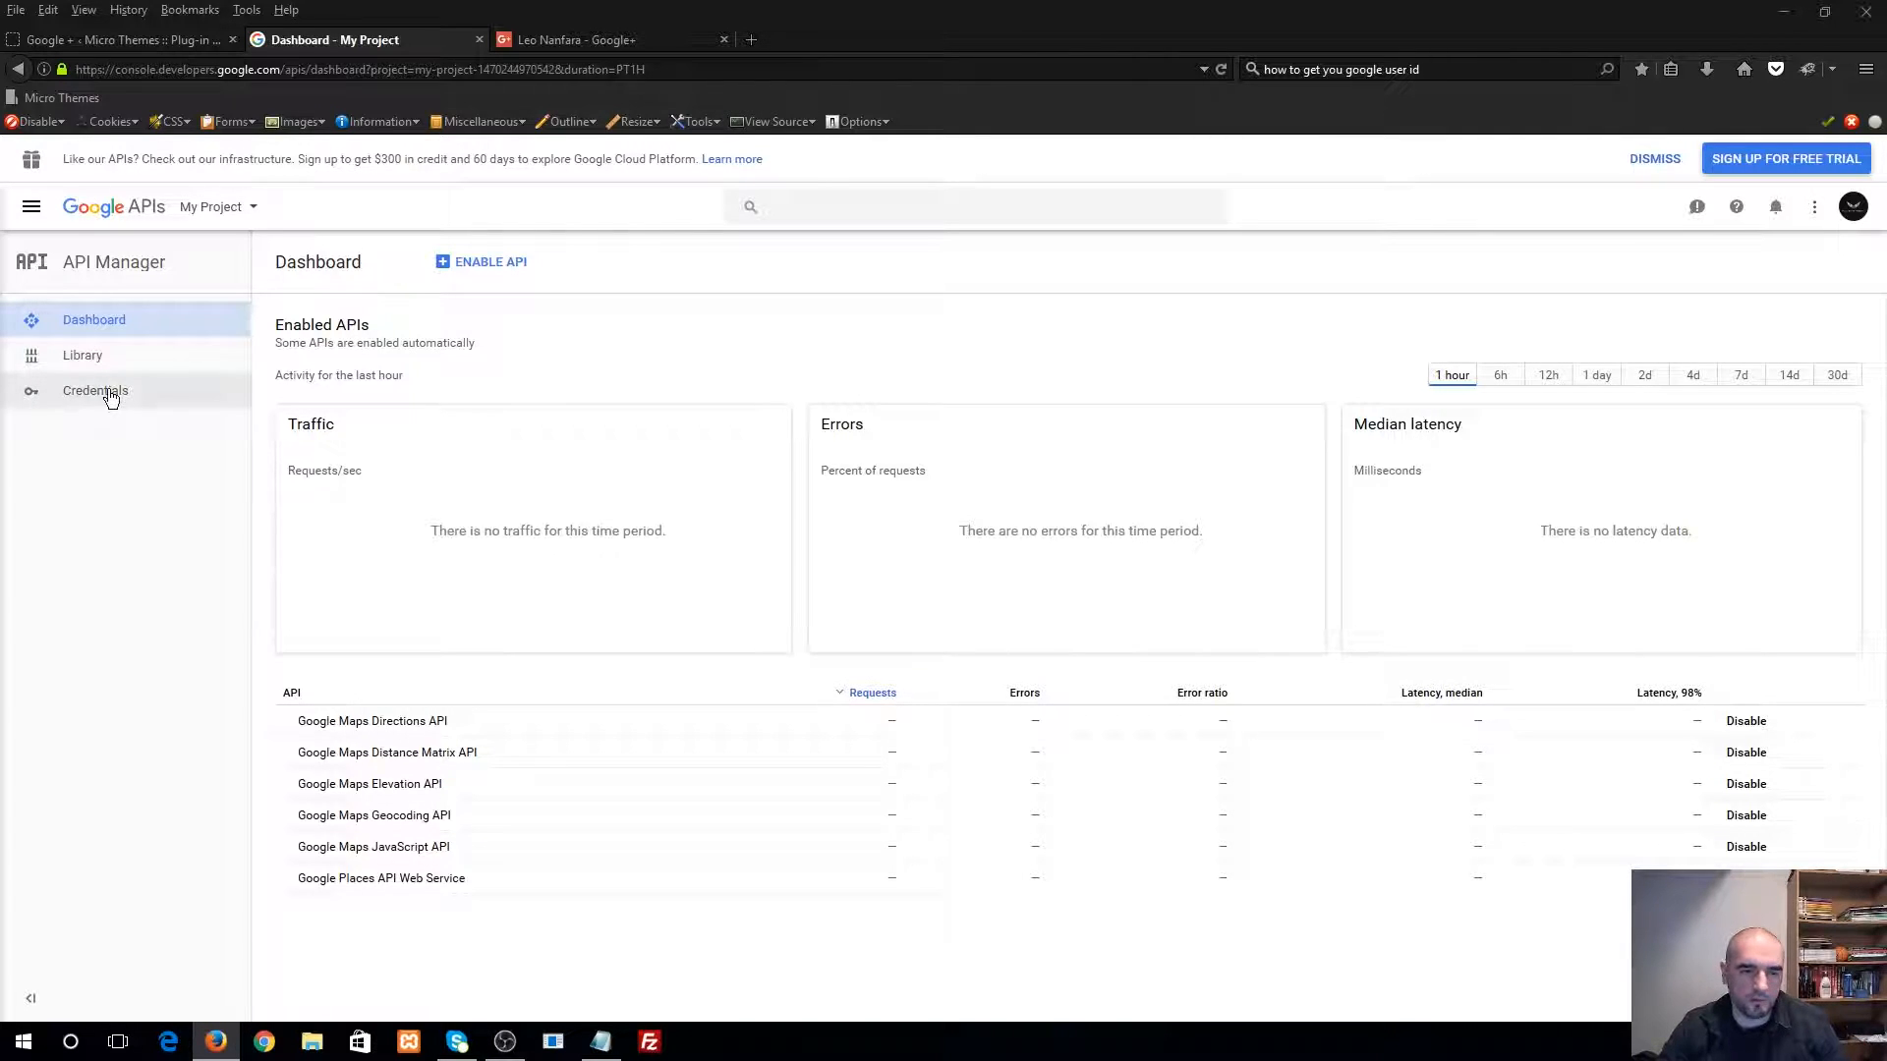
left_click(97, 360)
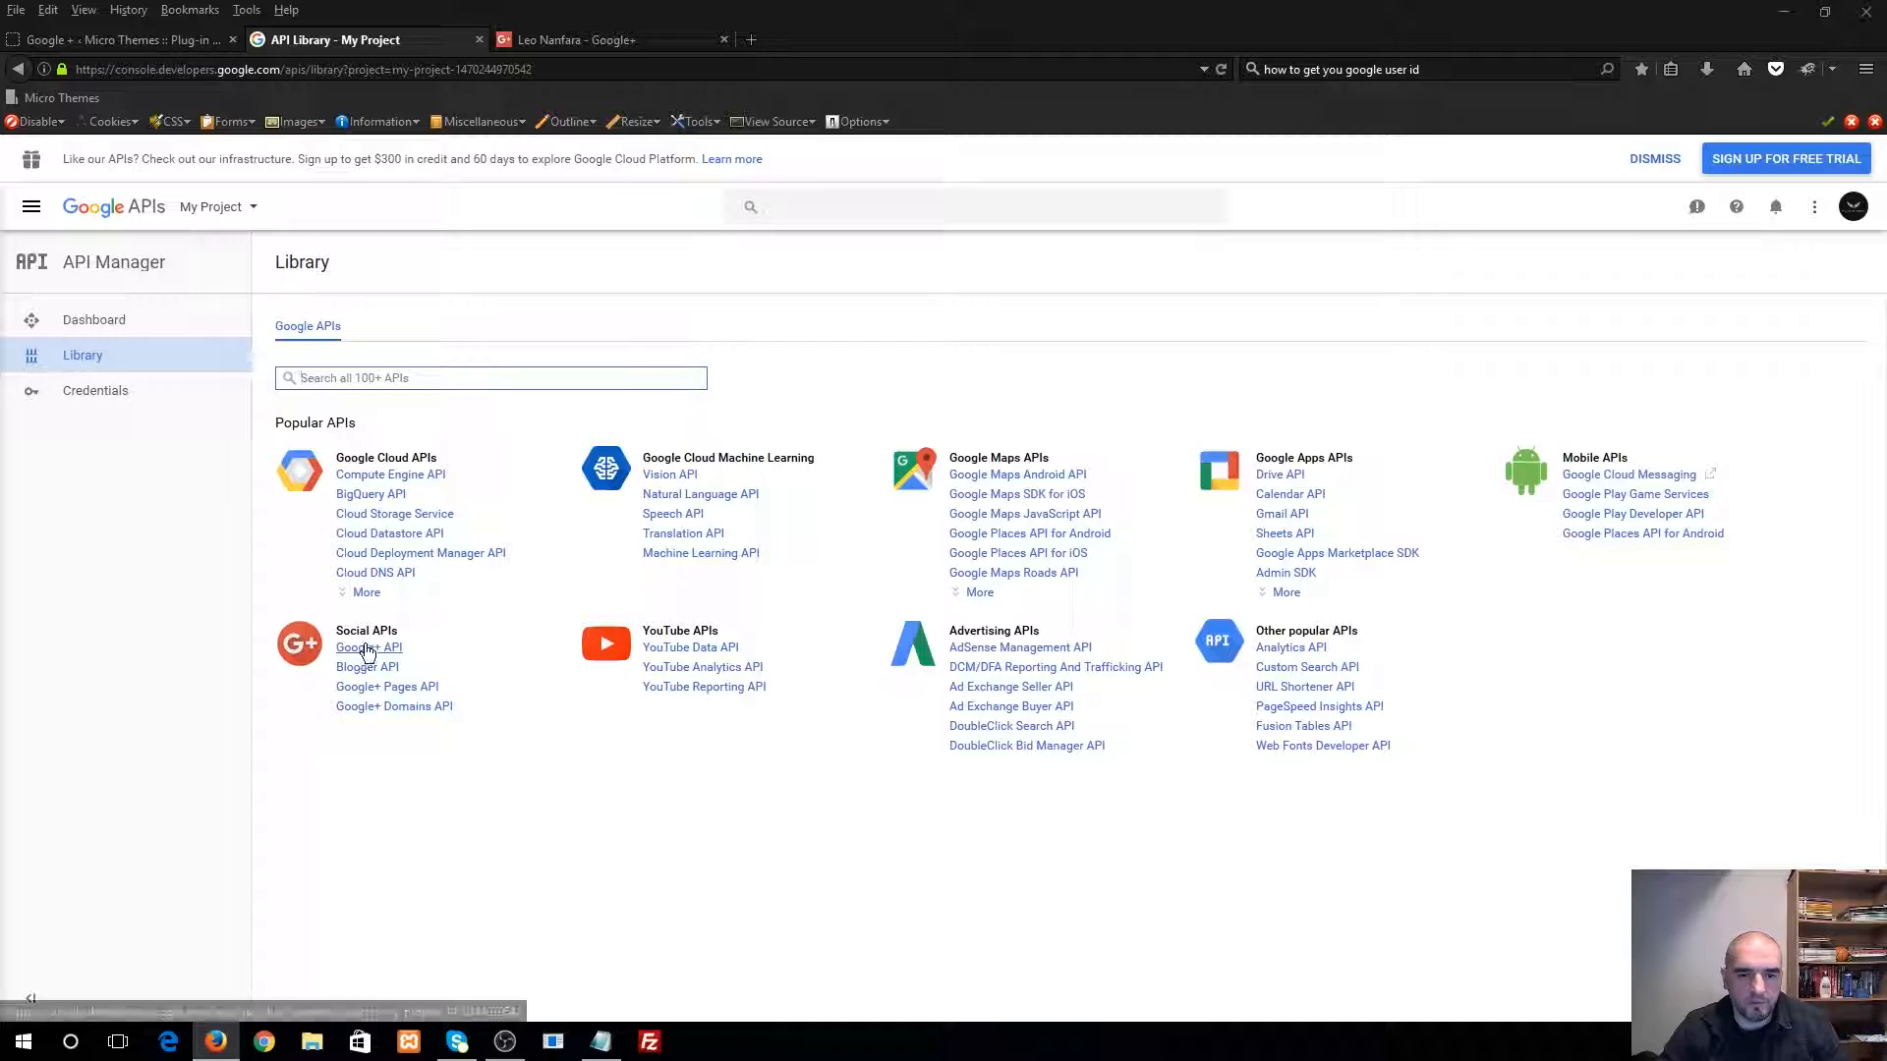
left_click(366, 648)
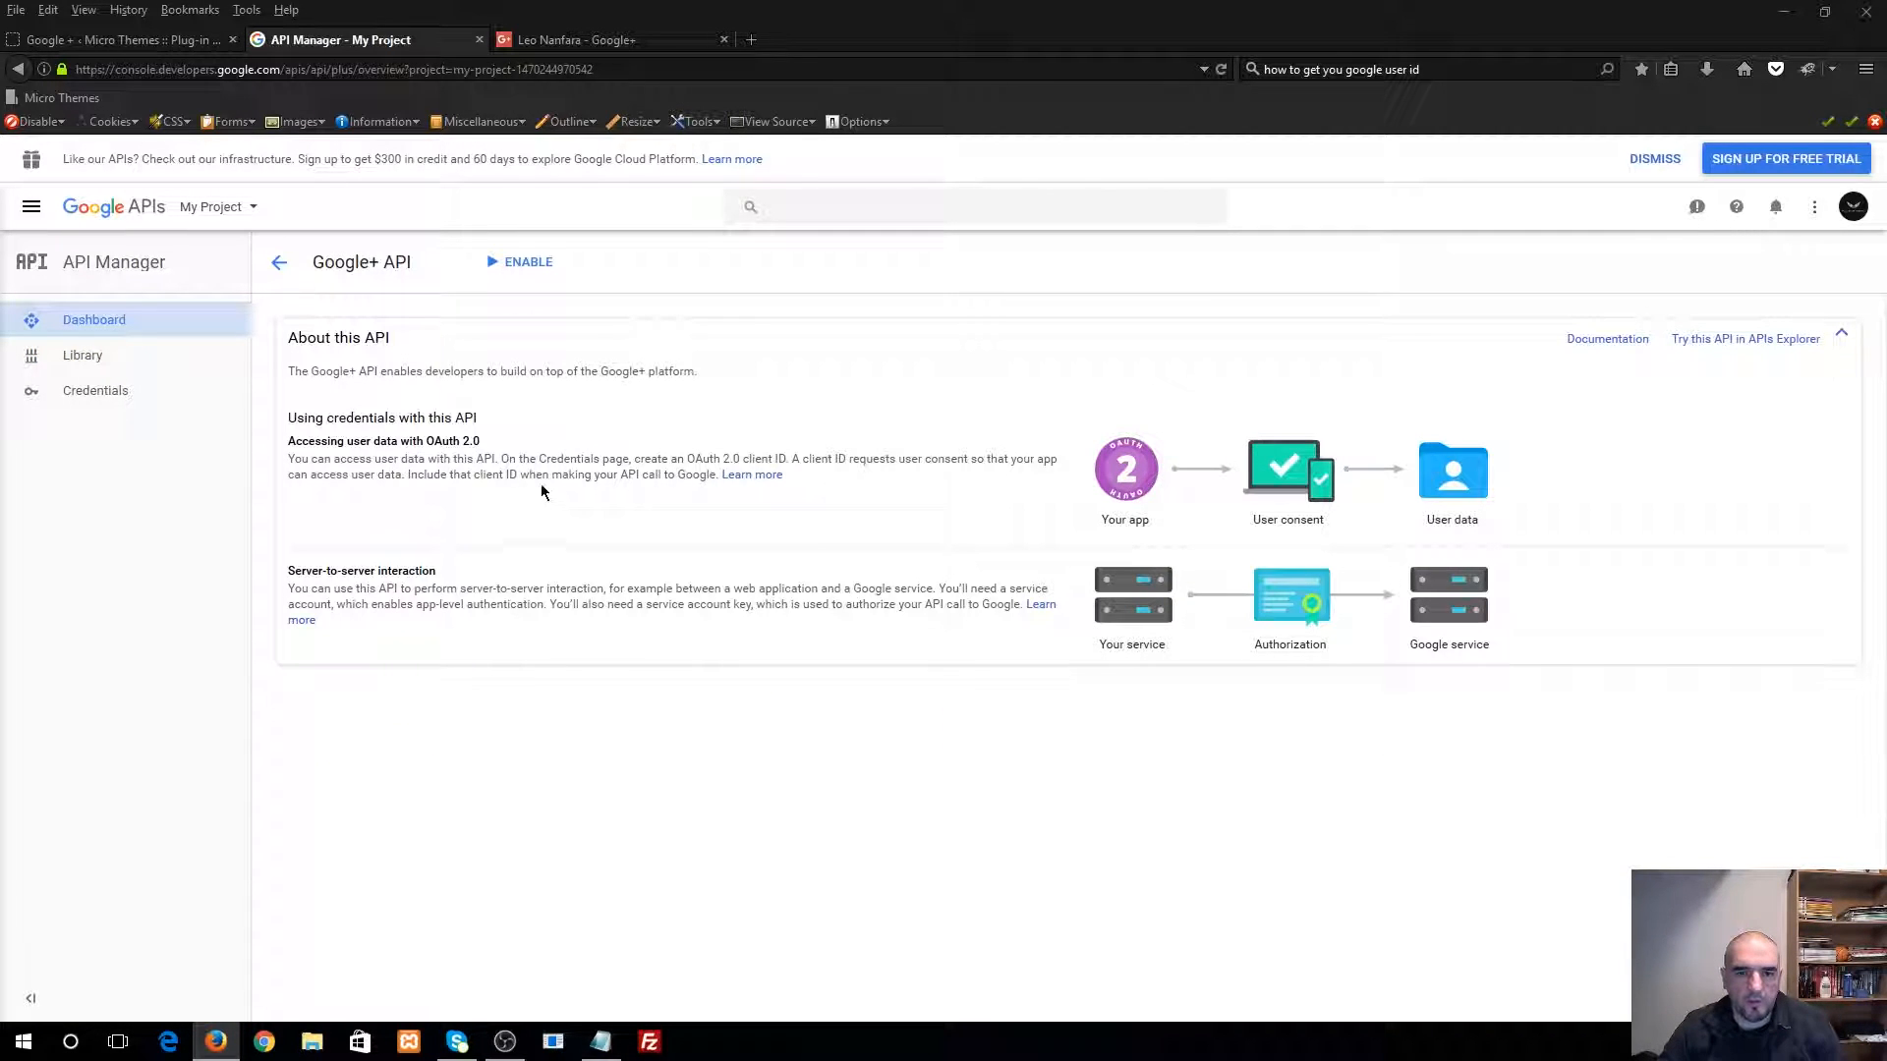
left_click(516, 274)
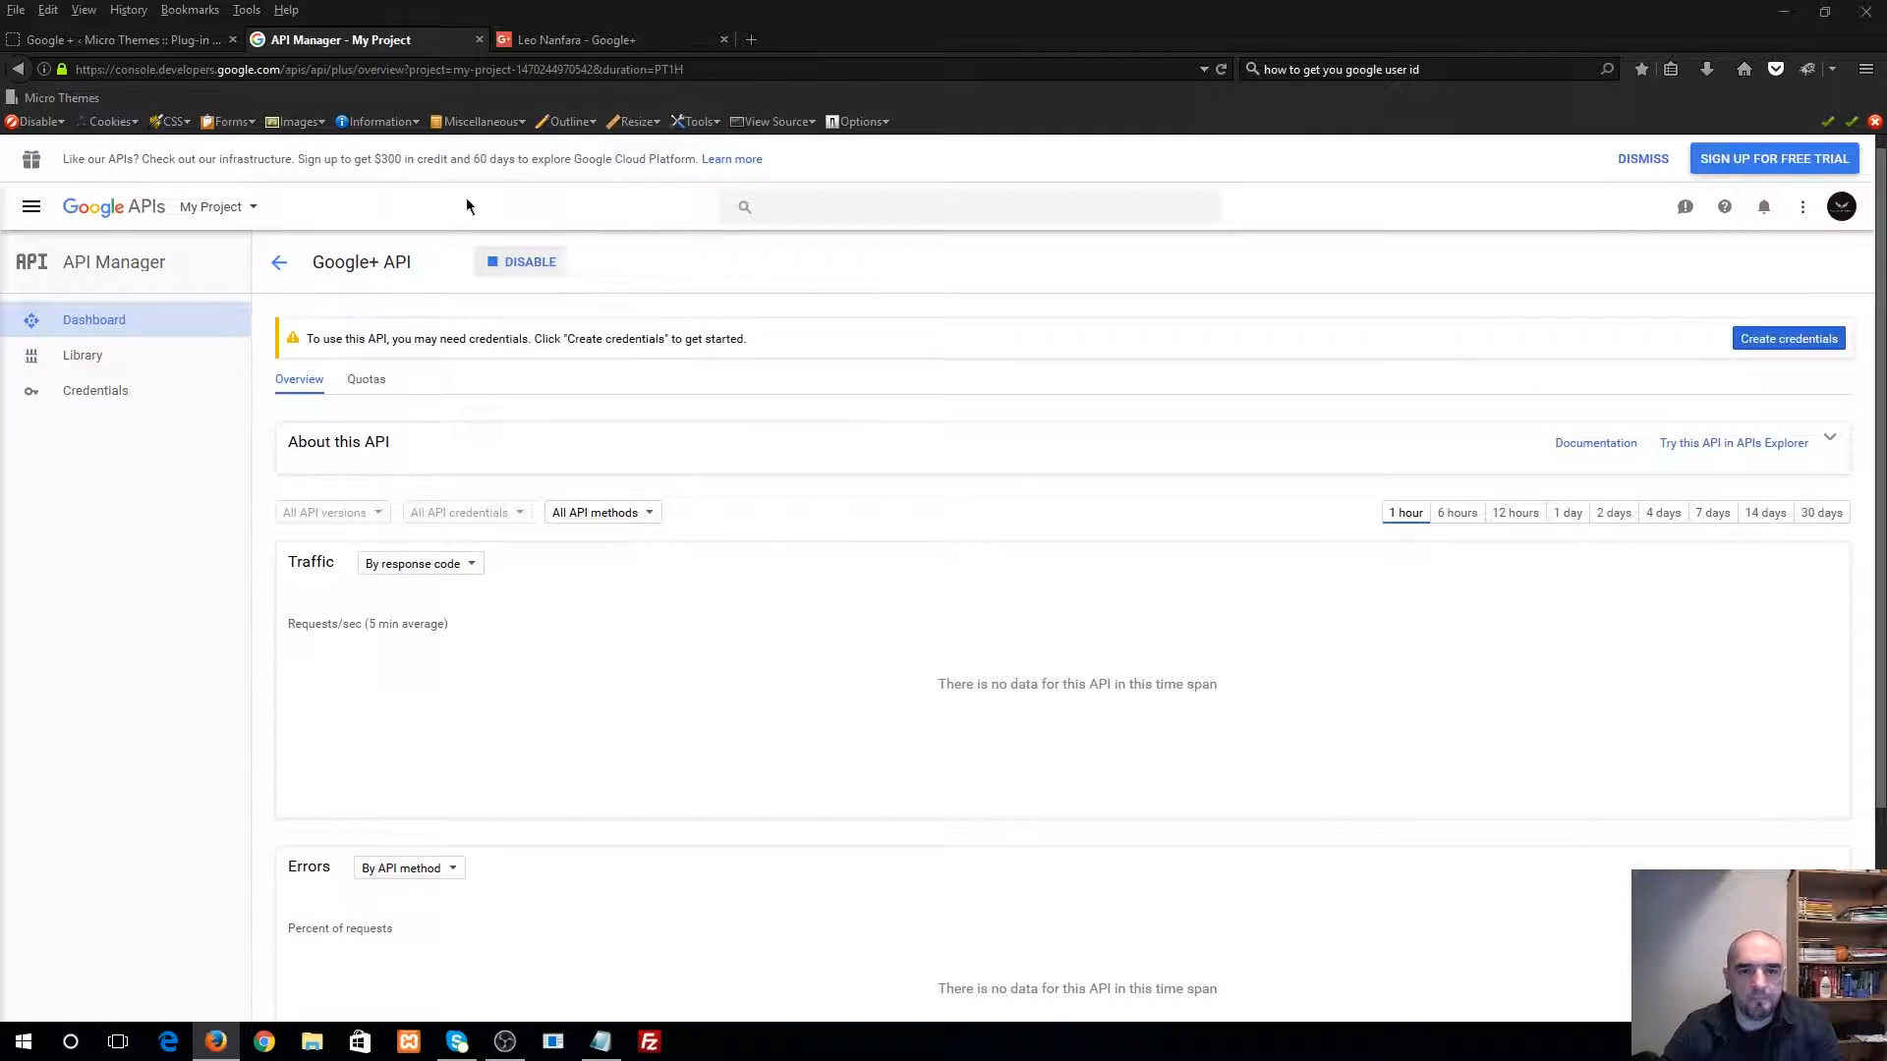
- Start creating credentials for the Google+ API, with calls from Web browser (Javascript) and access to User data
left_click_drag(307, 338, 471, 338)
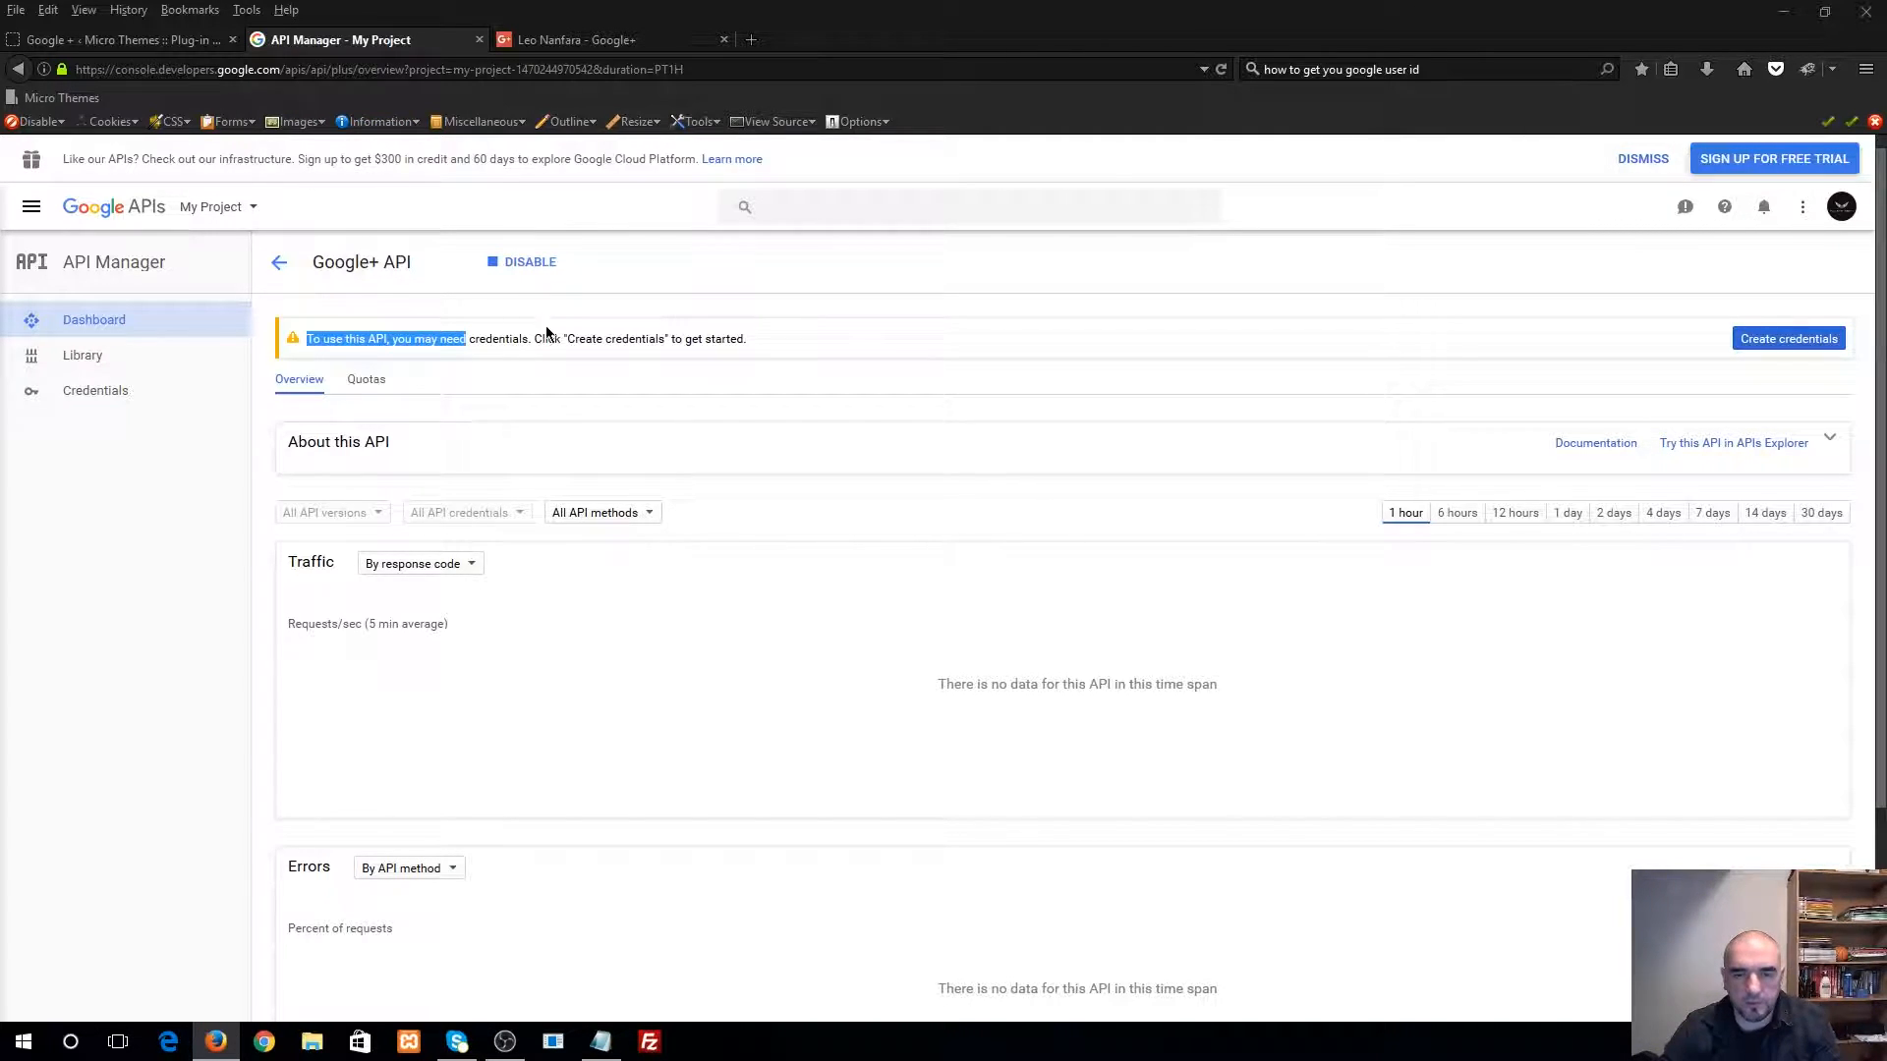
left_click(597, 339)
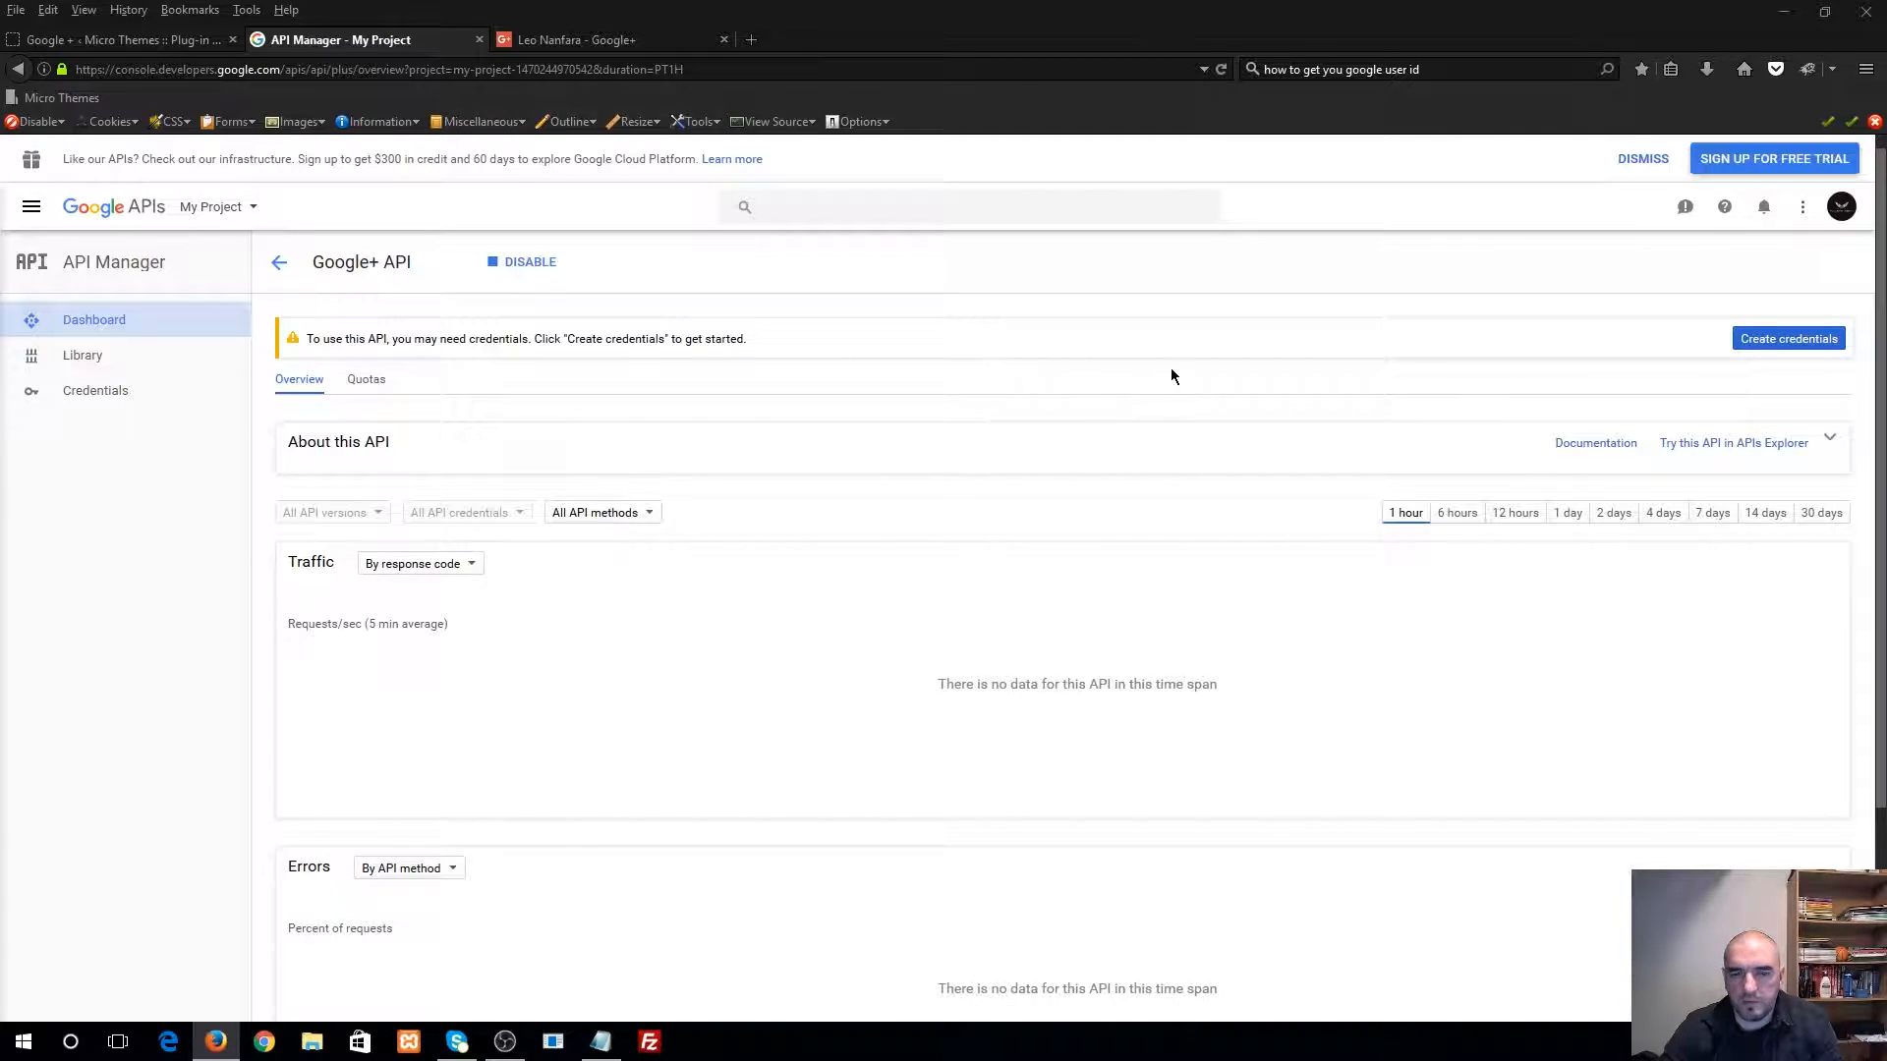
left_click(1745, 344)
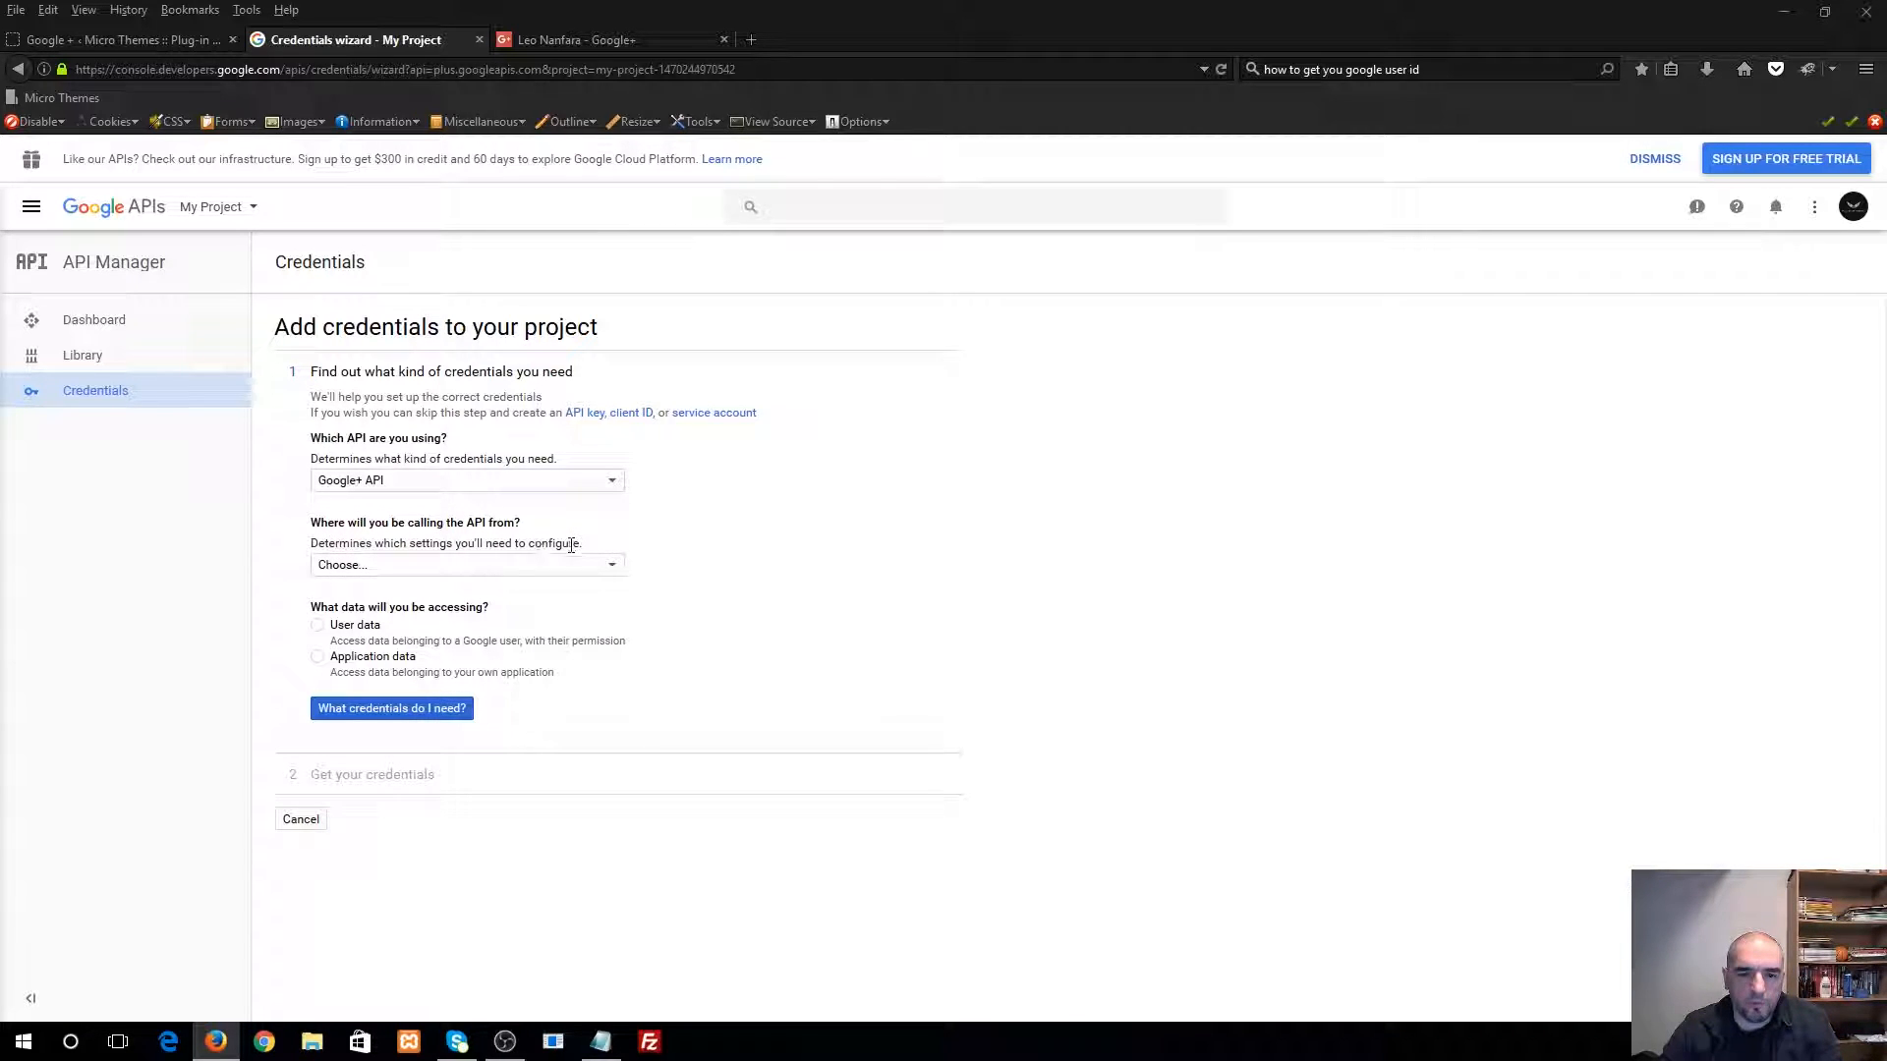
left_click(452, 565)
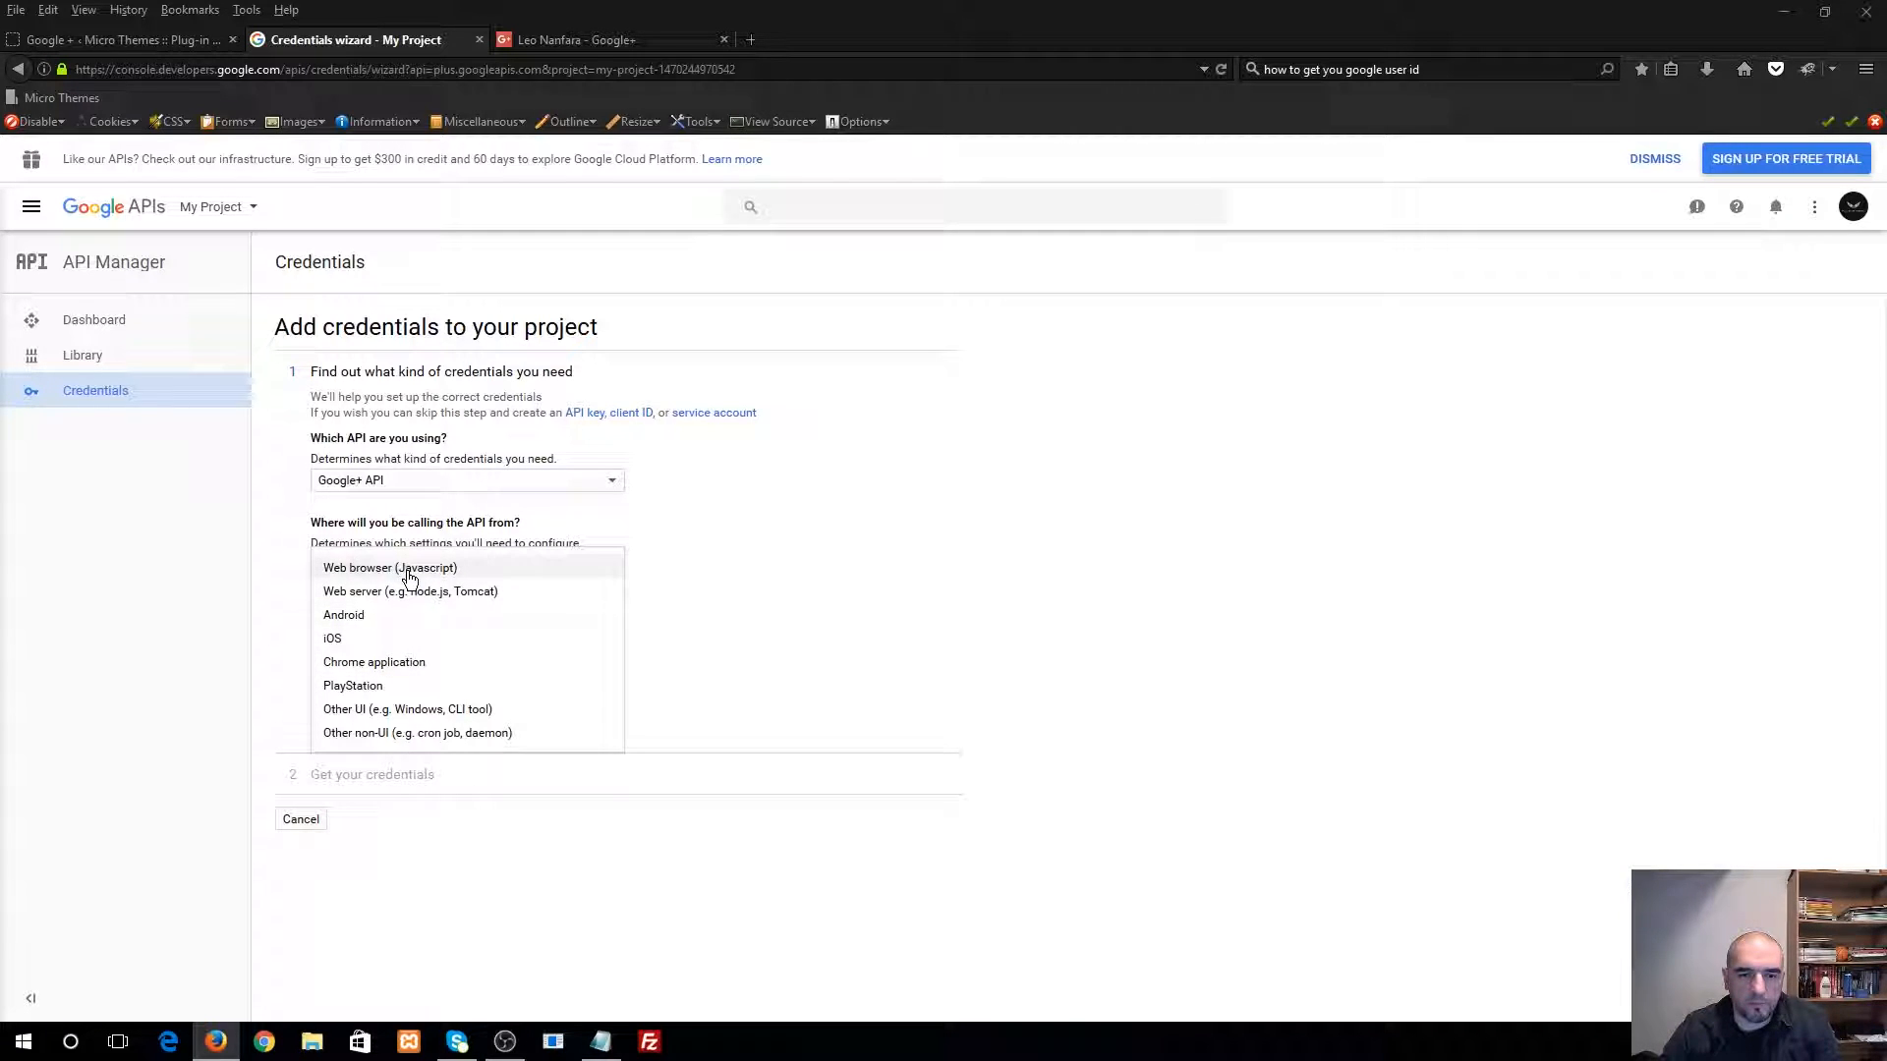
left_click(462, 571)
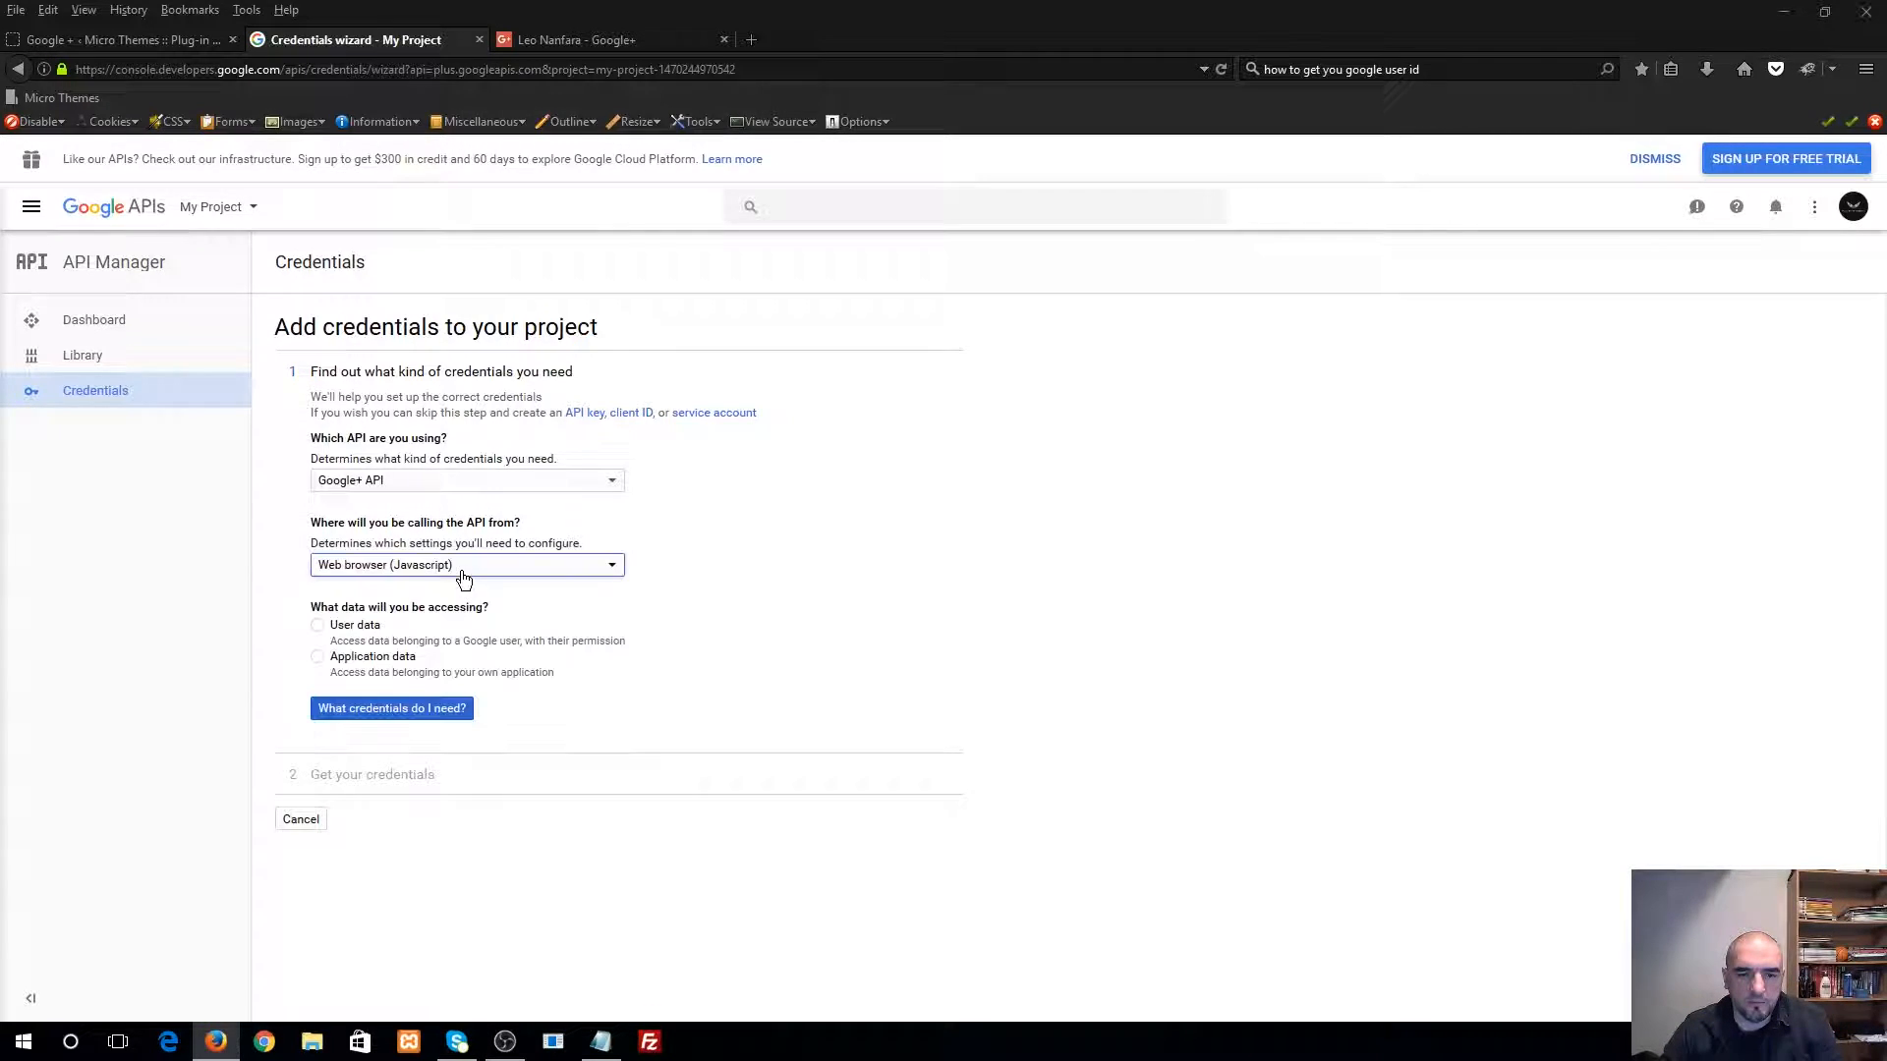
left_click(319, 629)
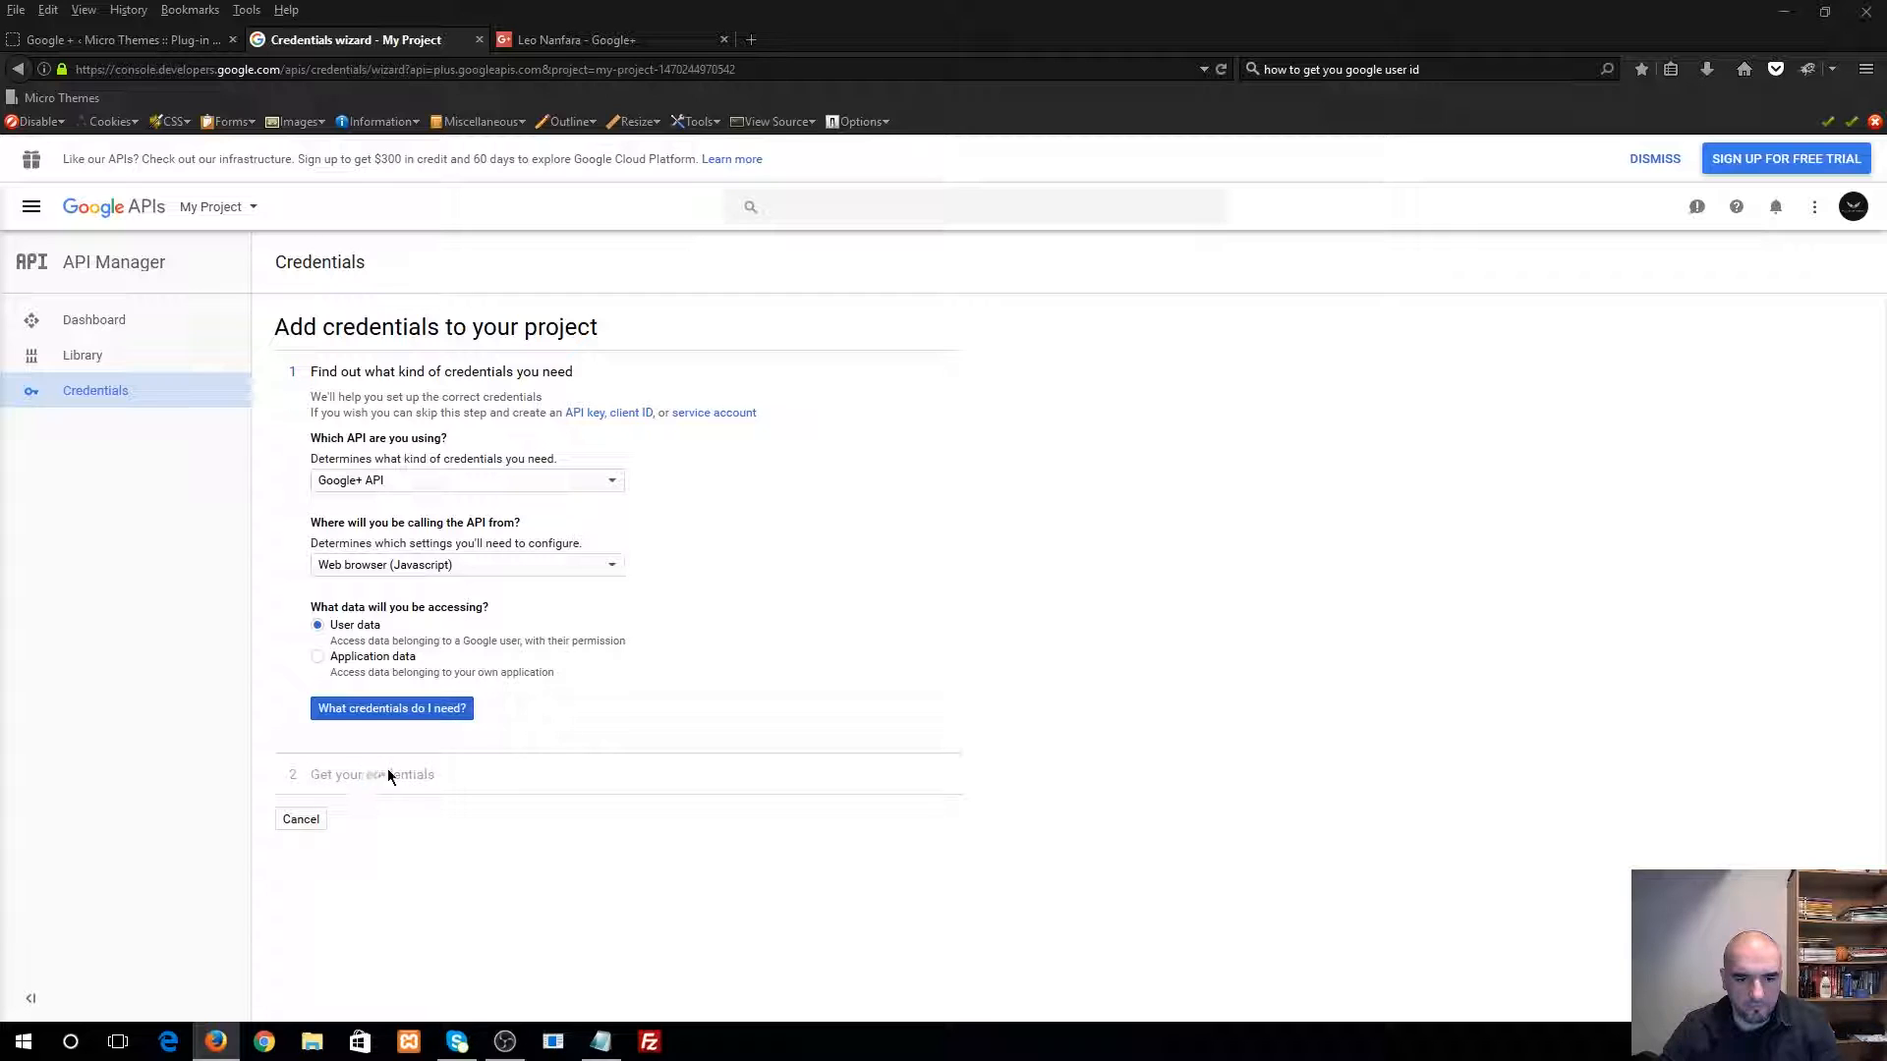
left_click(407, 718)
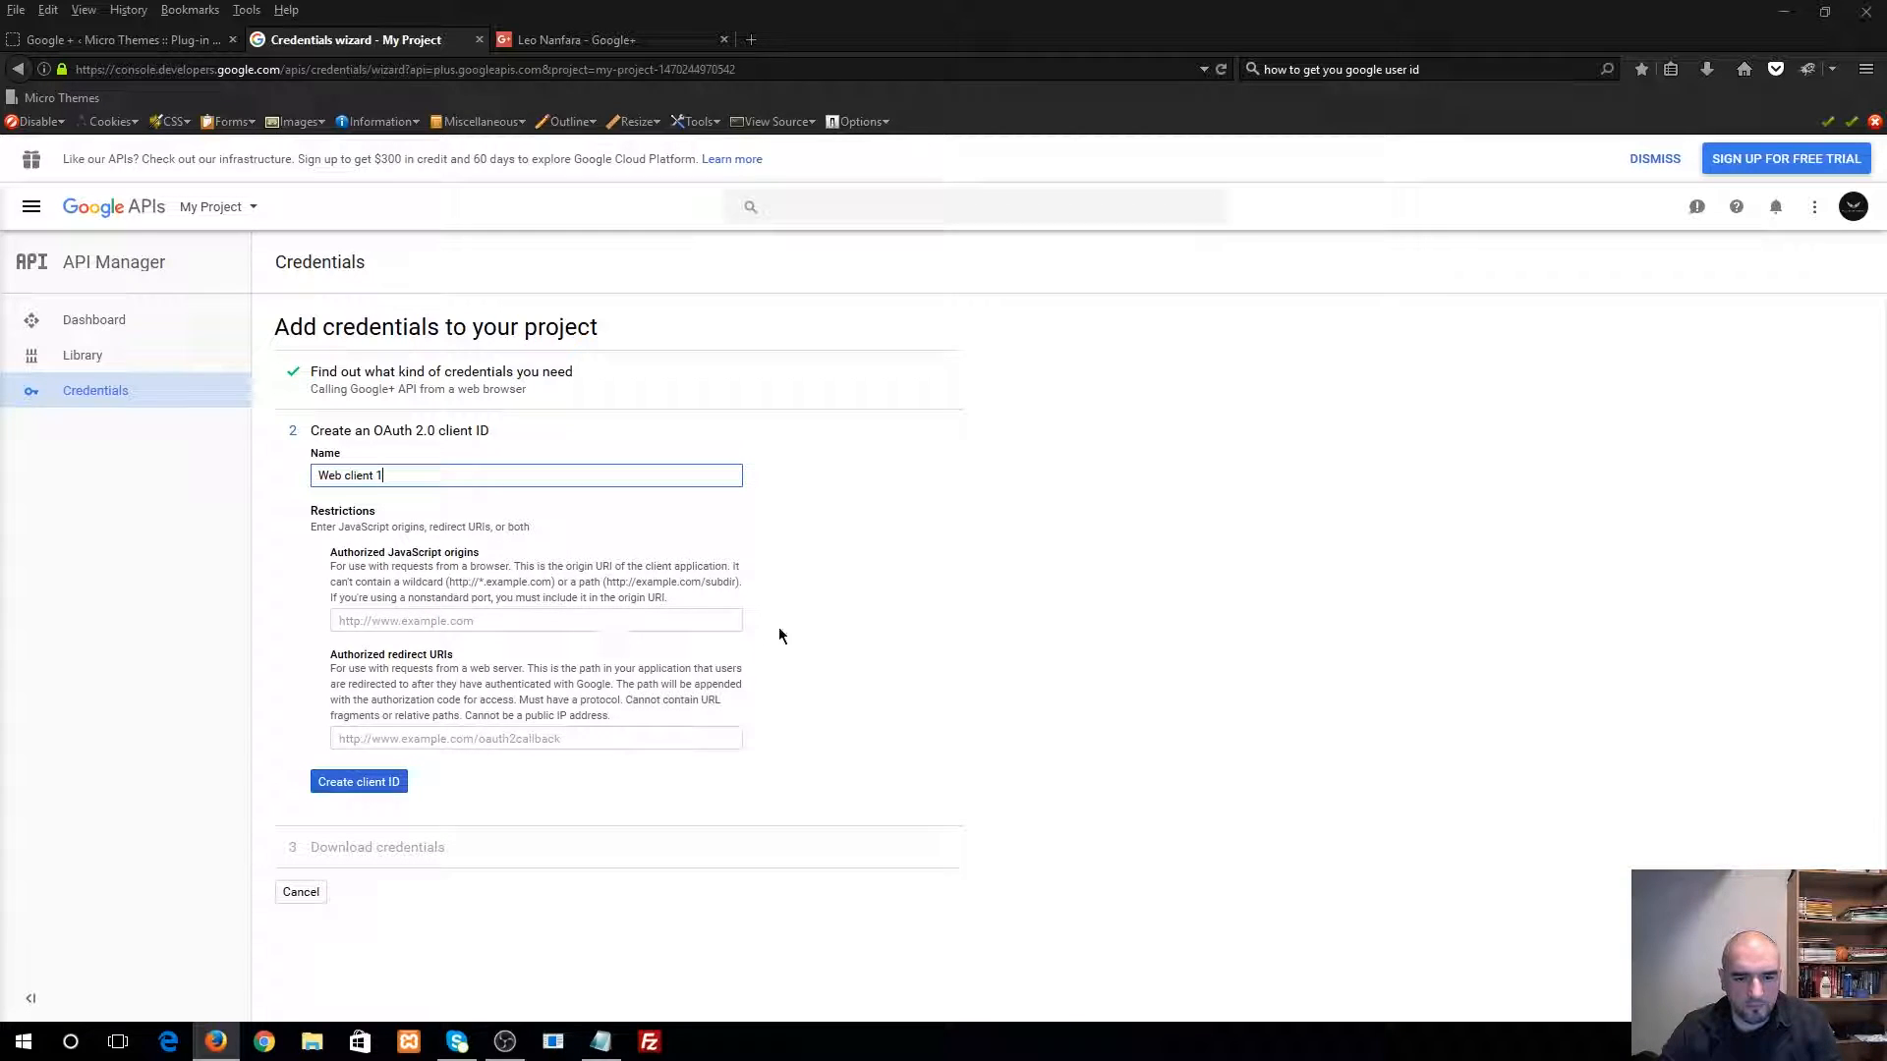
left_click(838, 629)
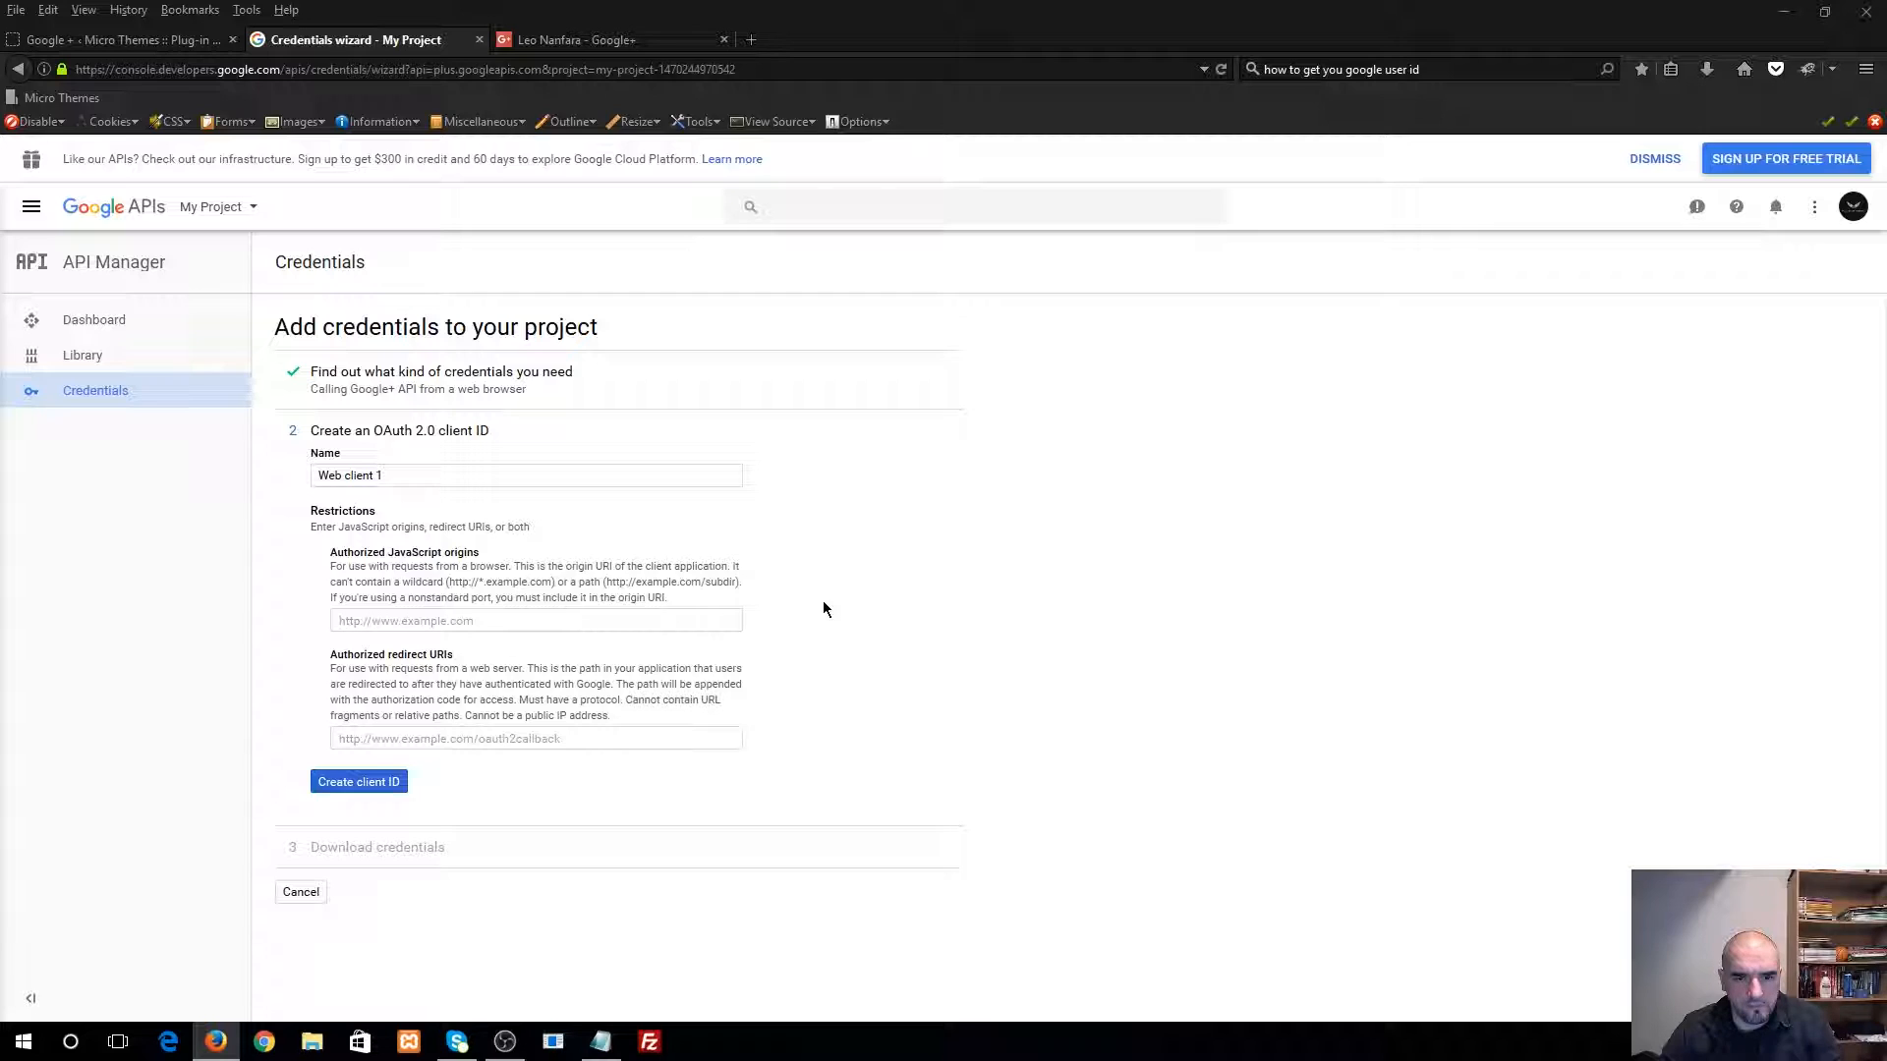
double_click(426, 477)
left_click(432, 482)
left_click(413, 501)
left_click(437, 479)
double_click(437, 479)
left_click(458, 476)
triple_click(427, 479)
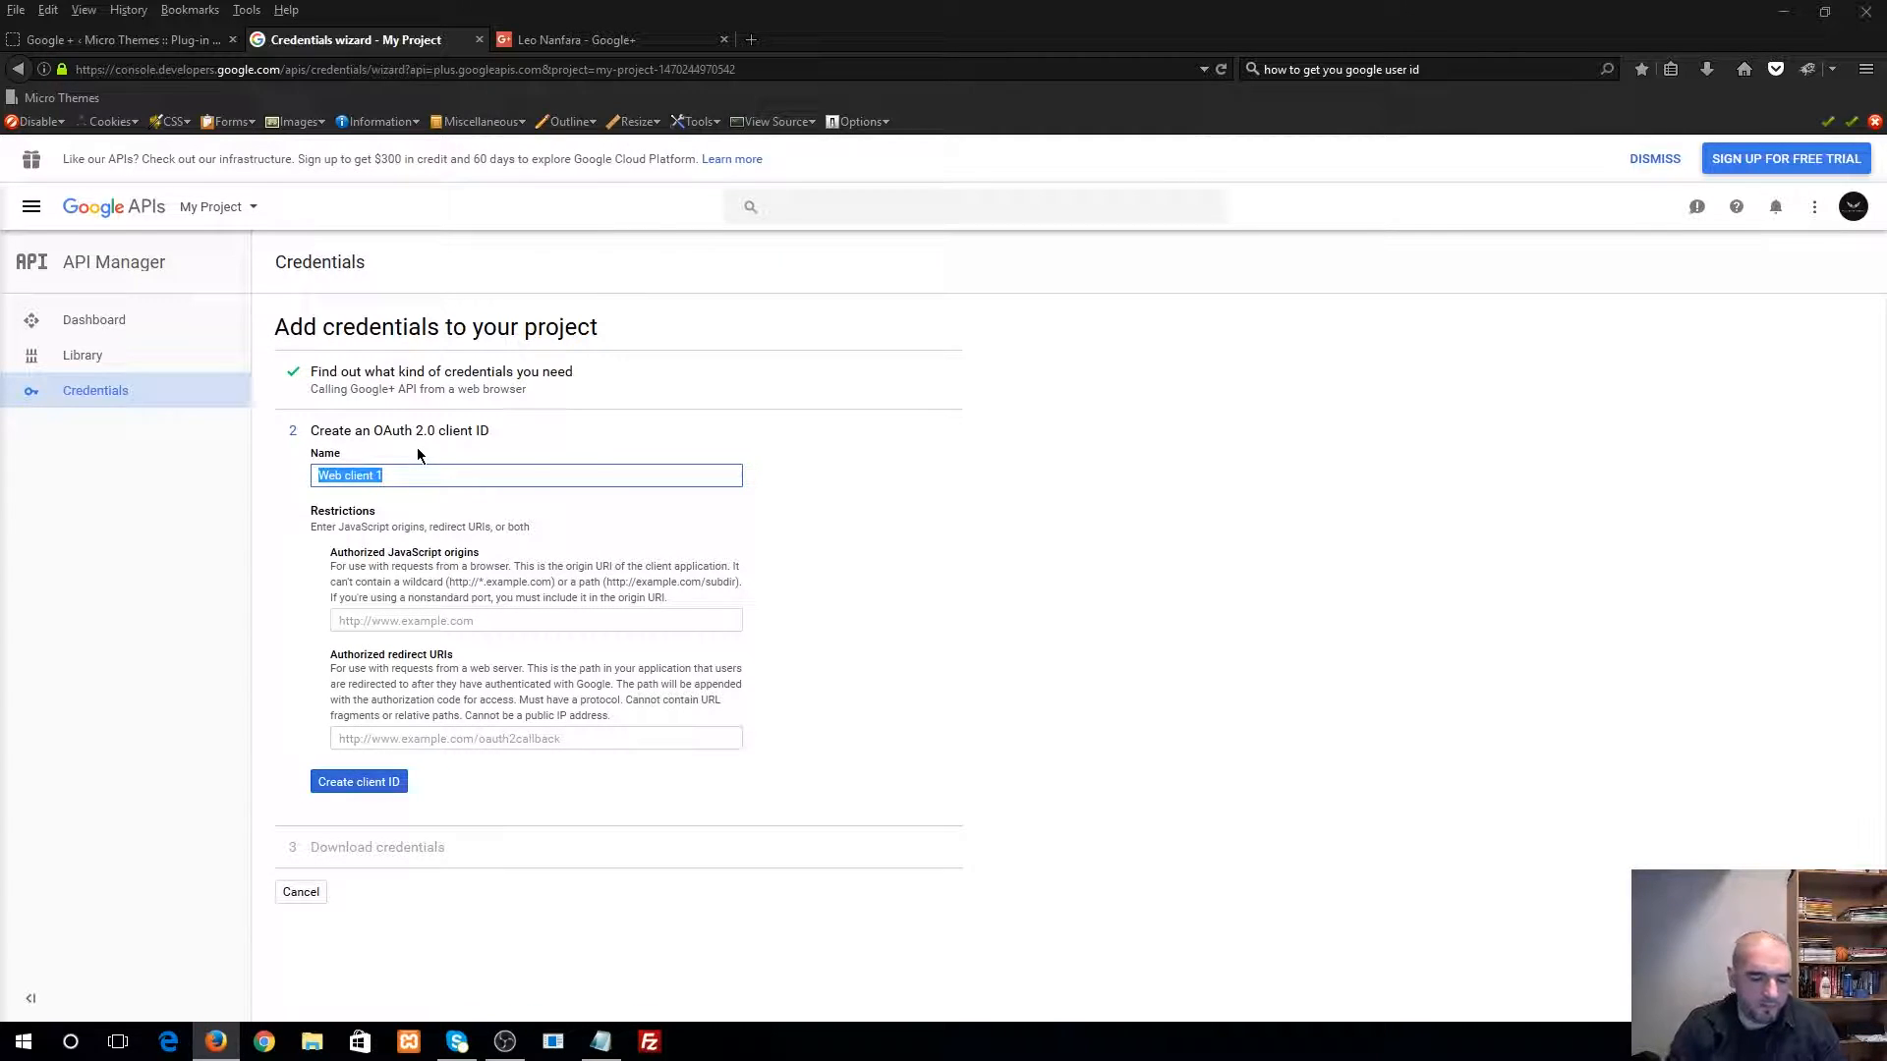
left_click(439, 476)
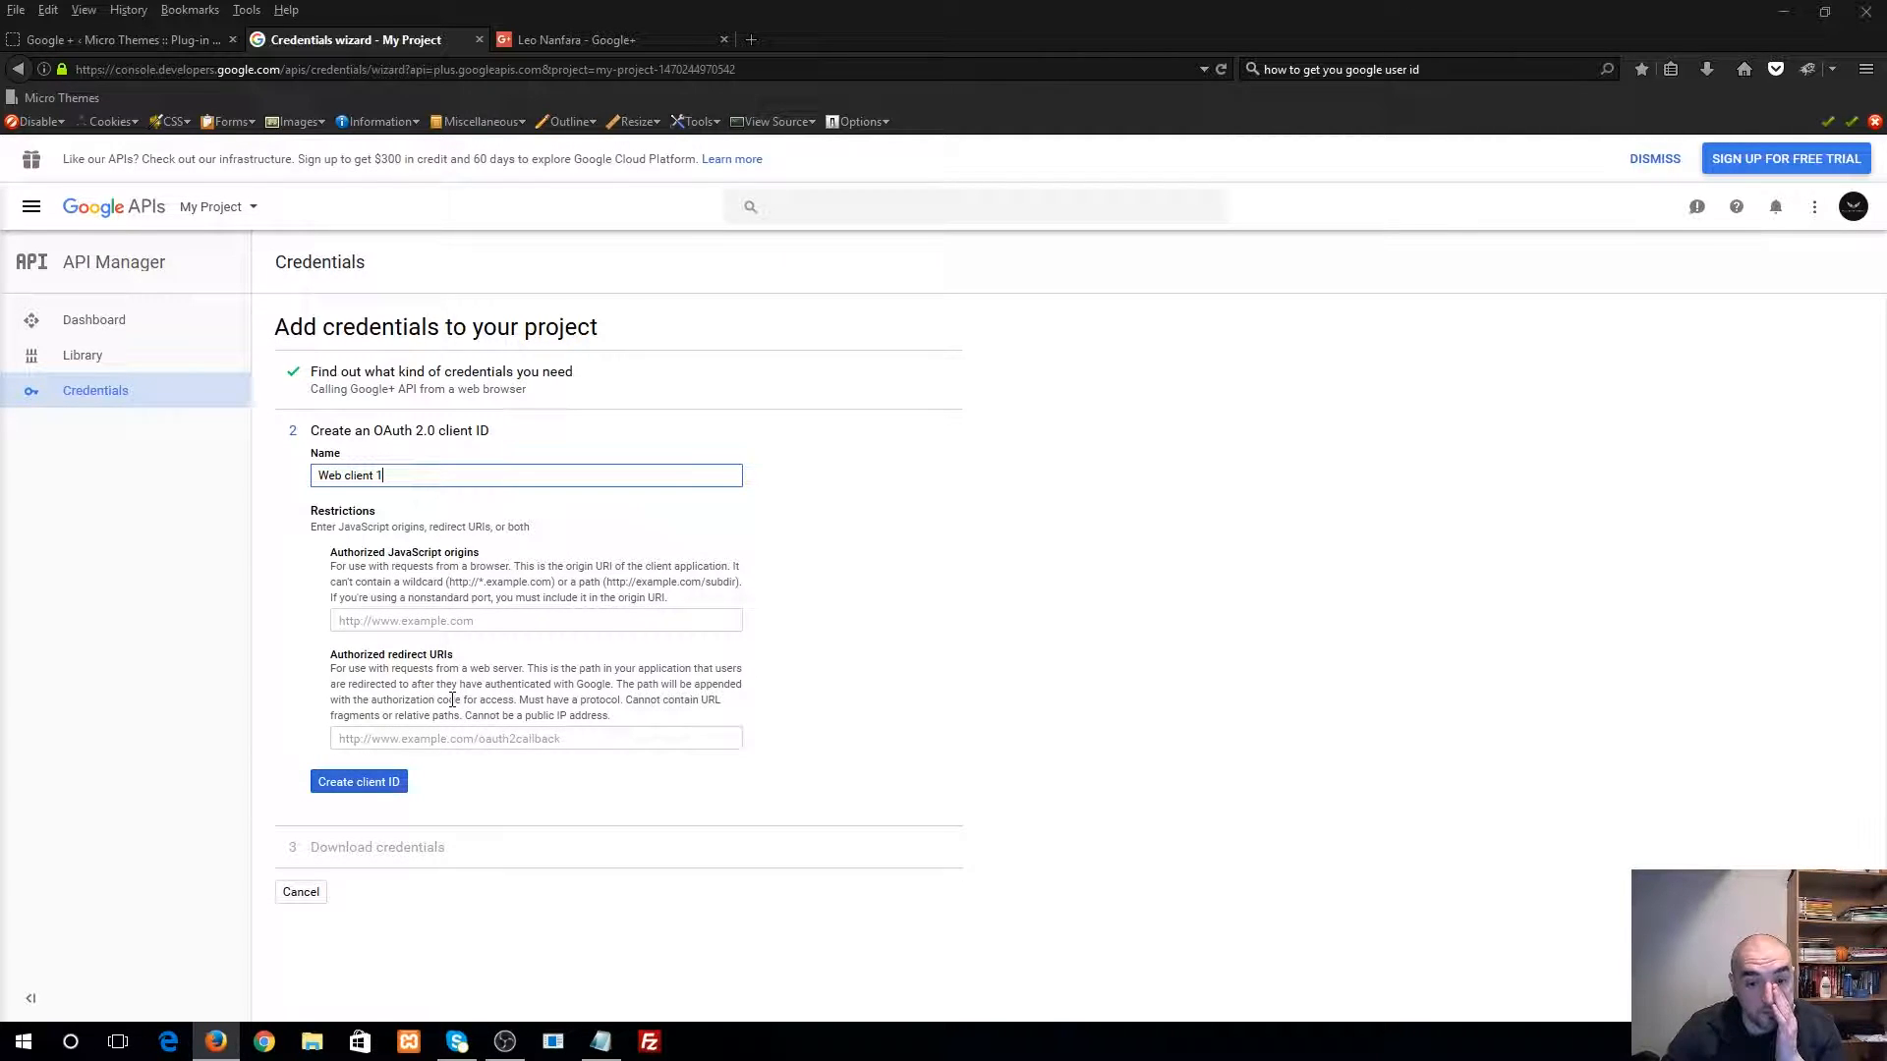
left_click(157, 39)
left_click_drag(222, 69, 57, 69)
key("ctrl+c")
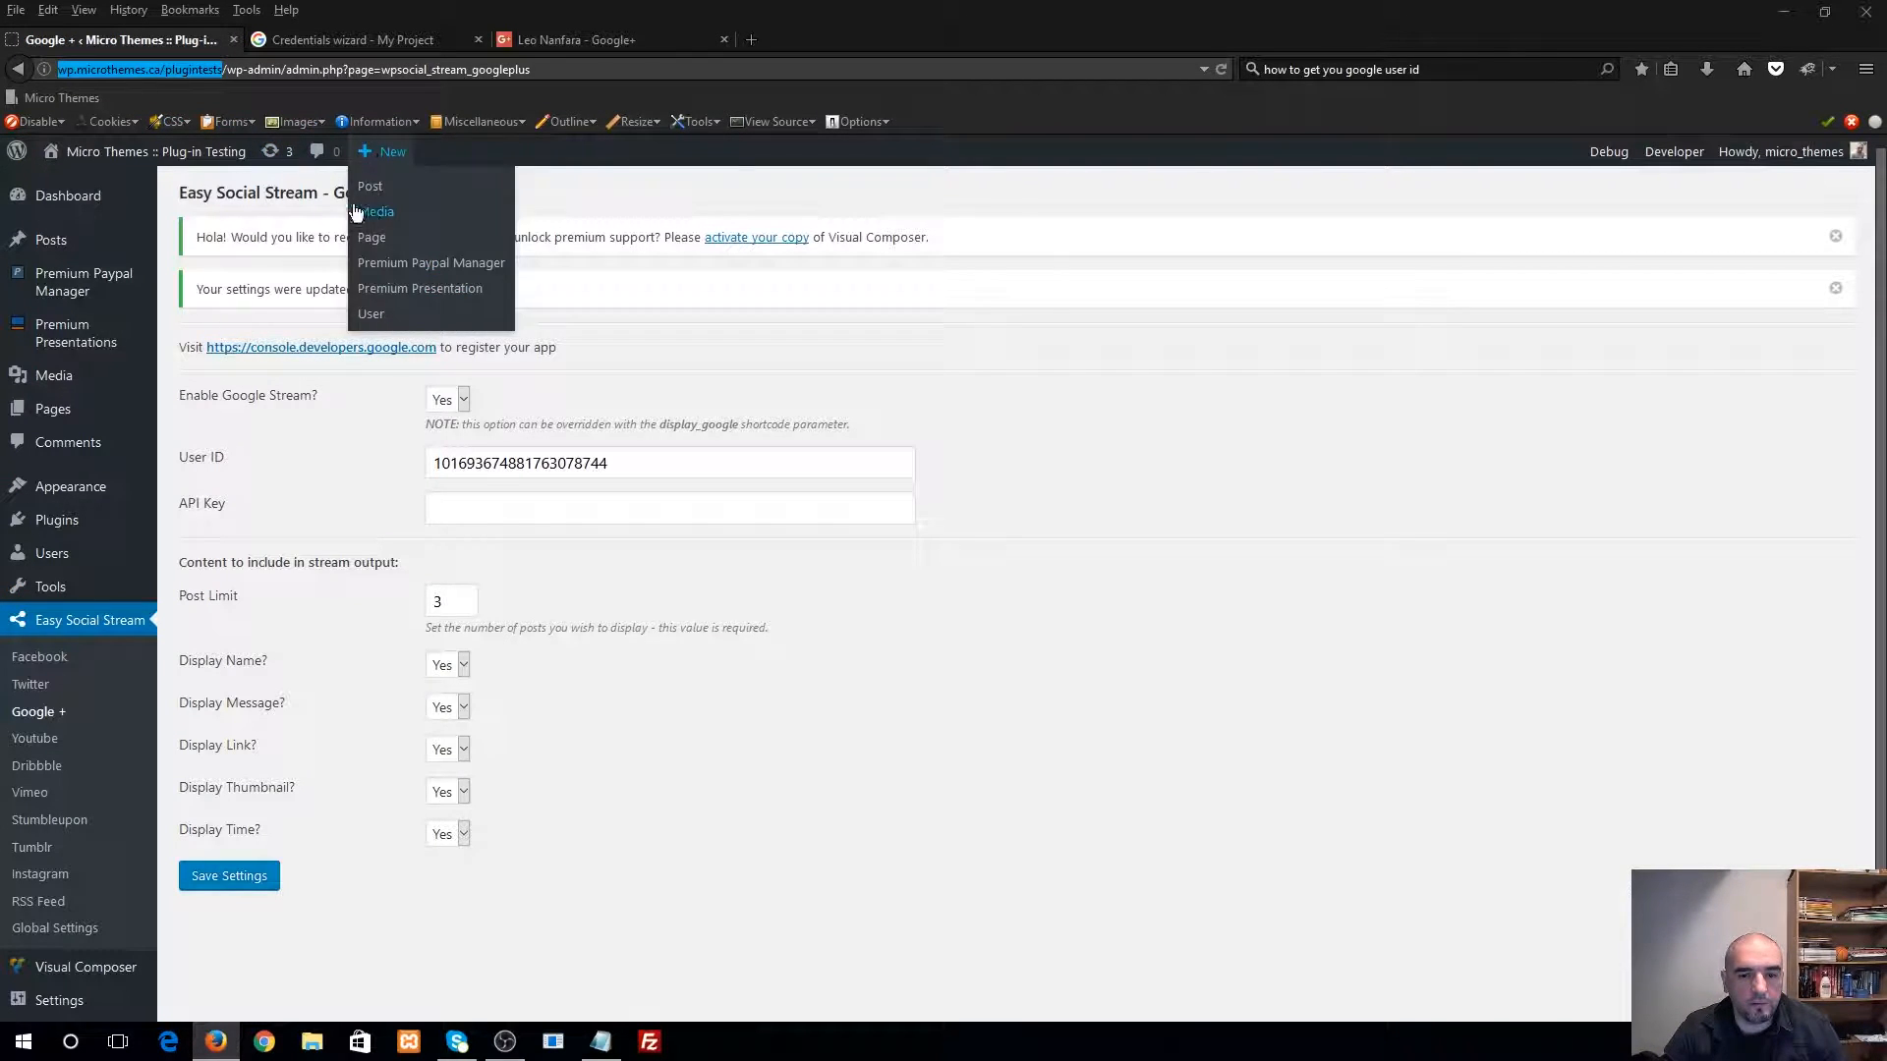
left_click(541, 42)
left_click(351, 39)
left_click(485, 613)
key("ctrl+v")
left_click(857, 612)
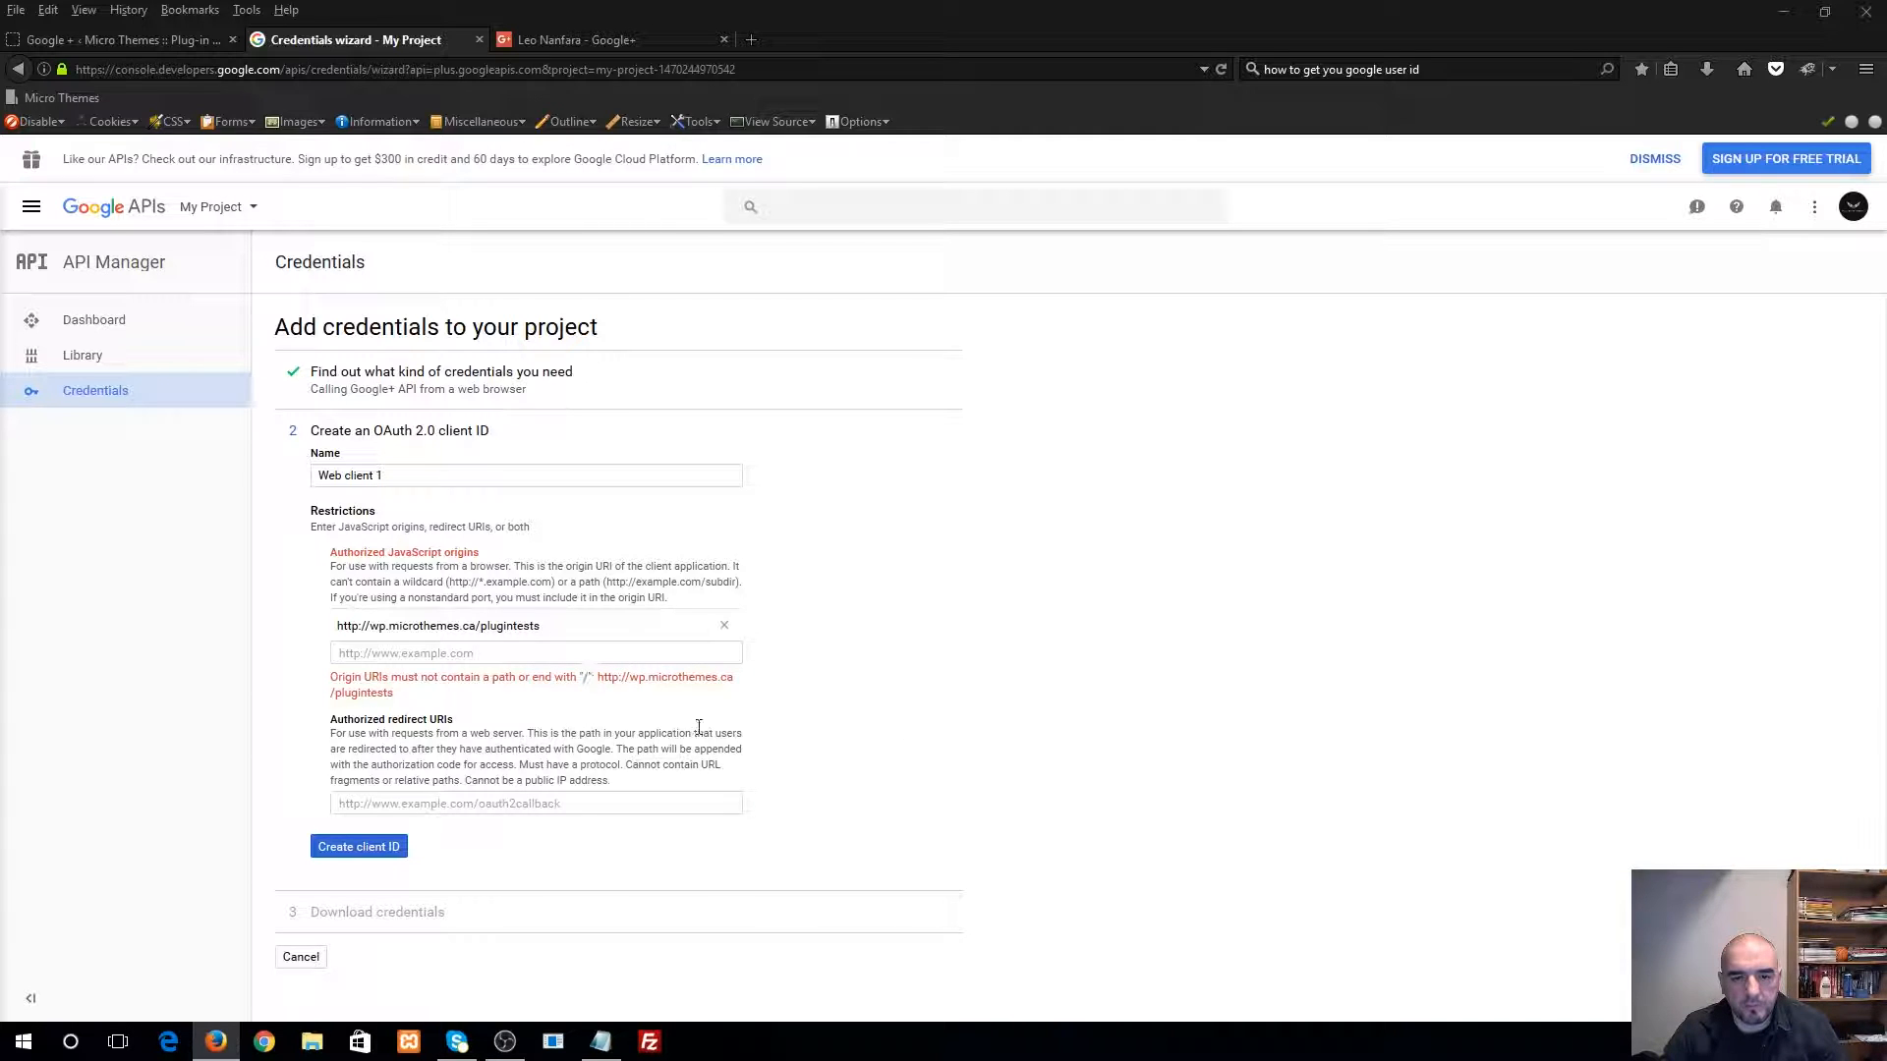
triple_click(575, 627)
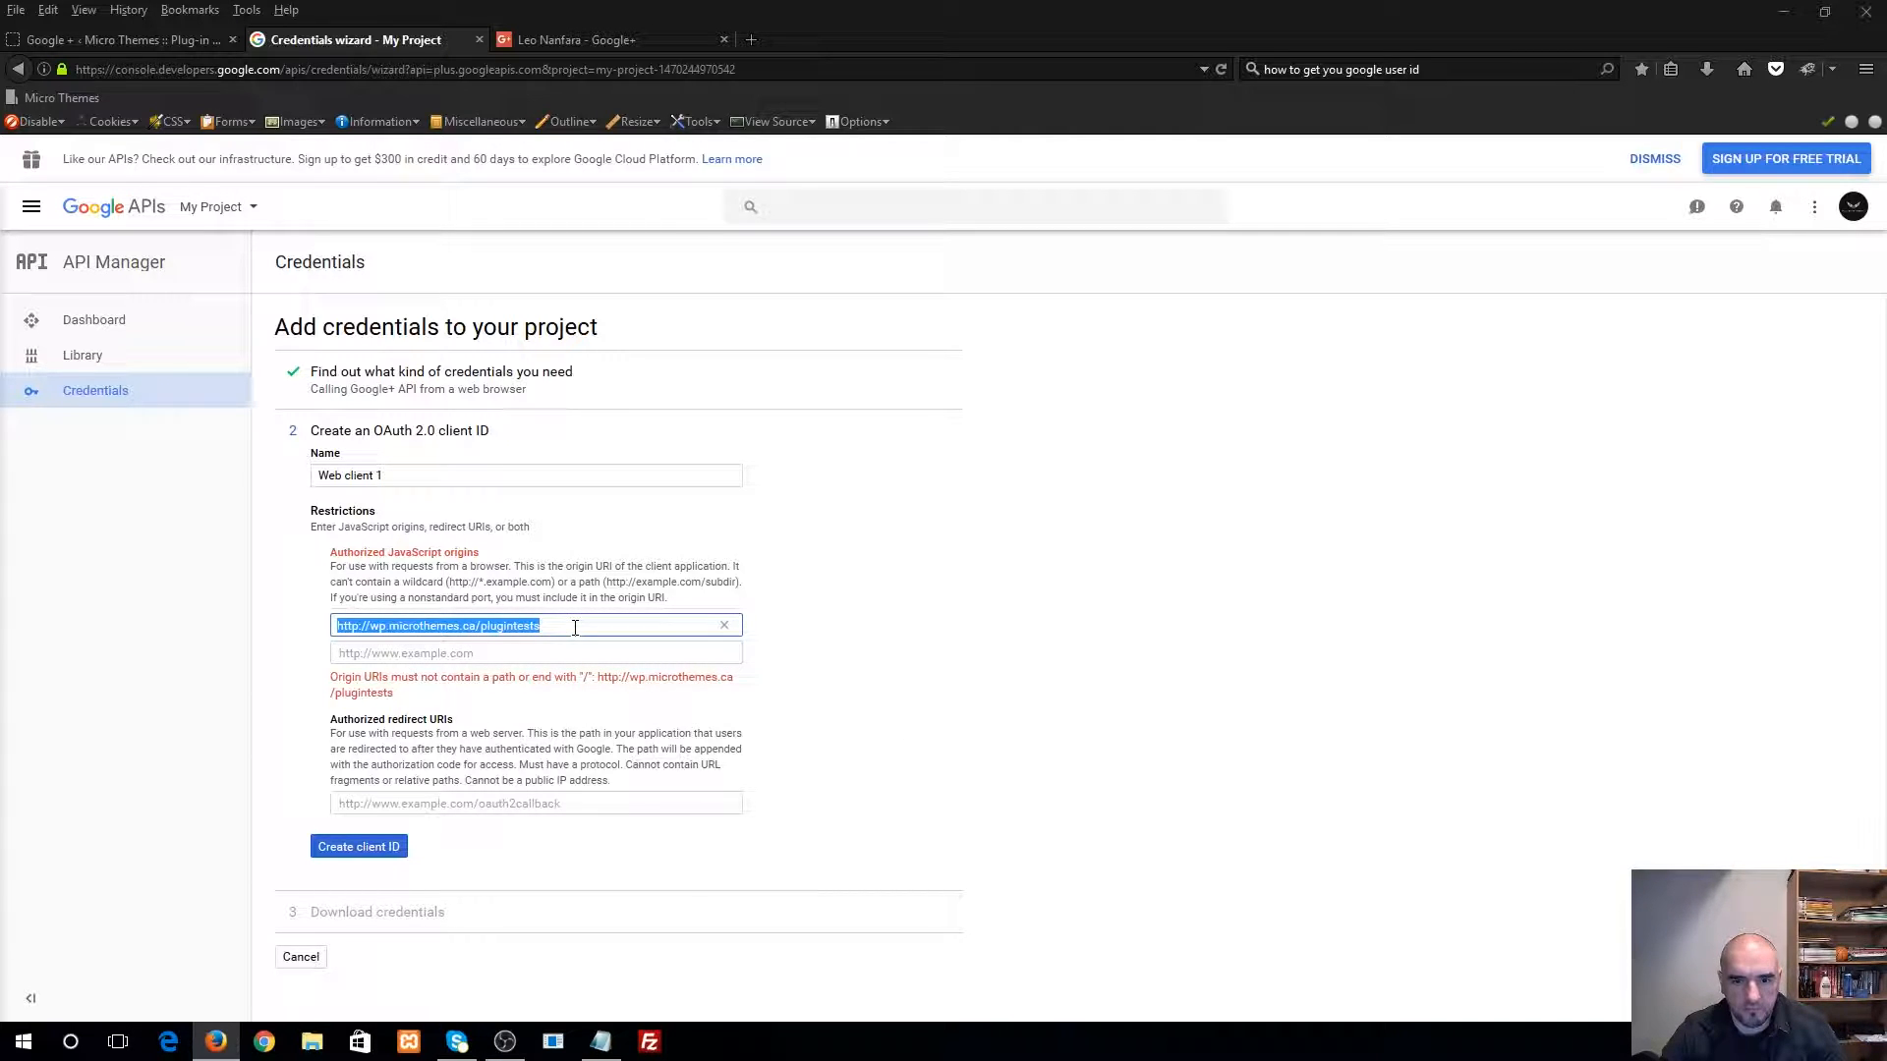
left_click(189, 40)
left_click(164, 70)
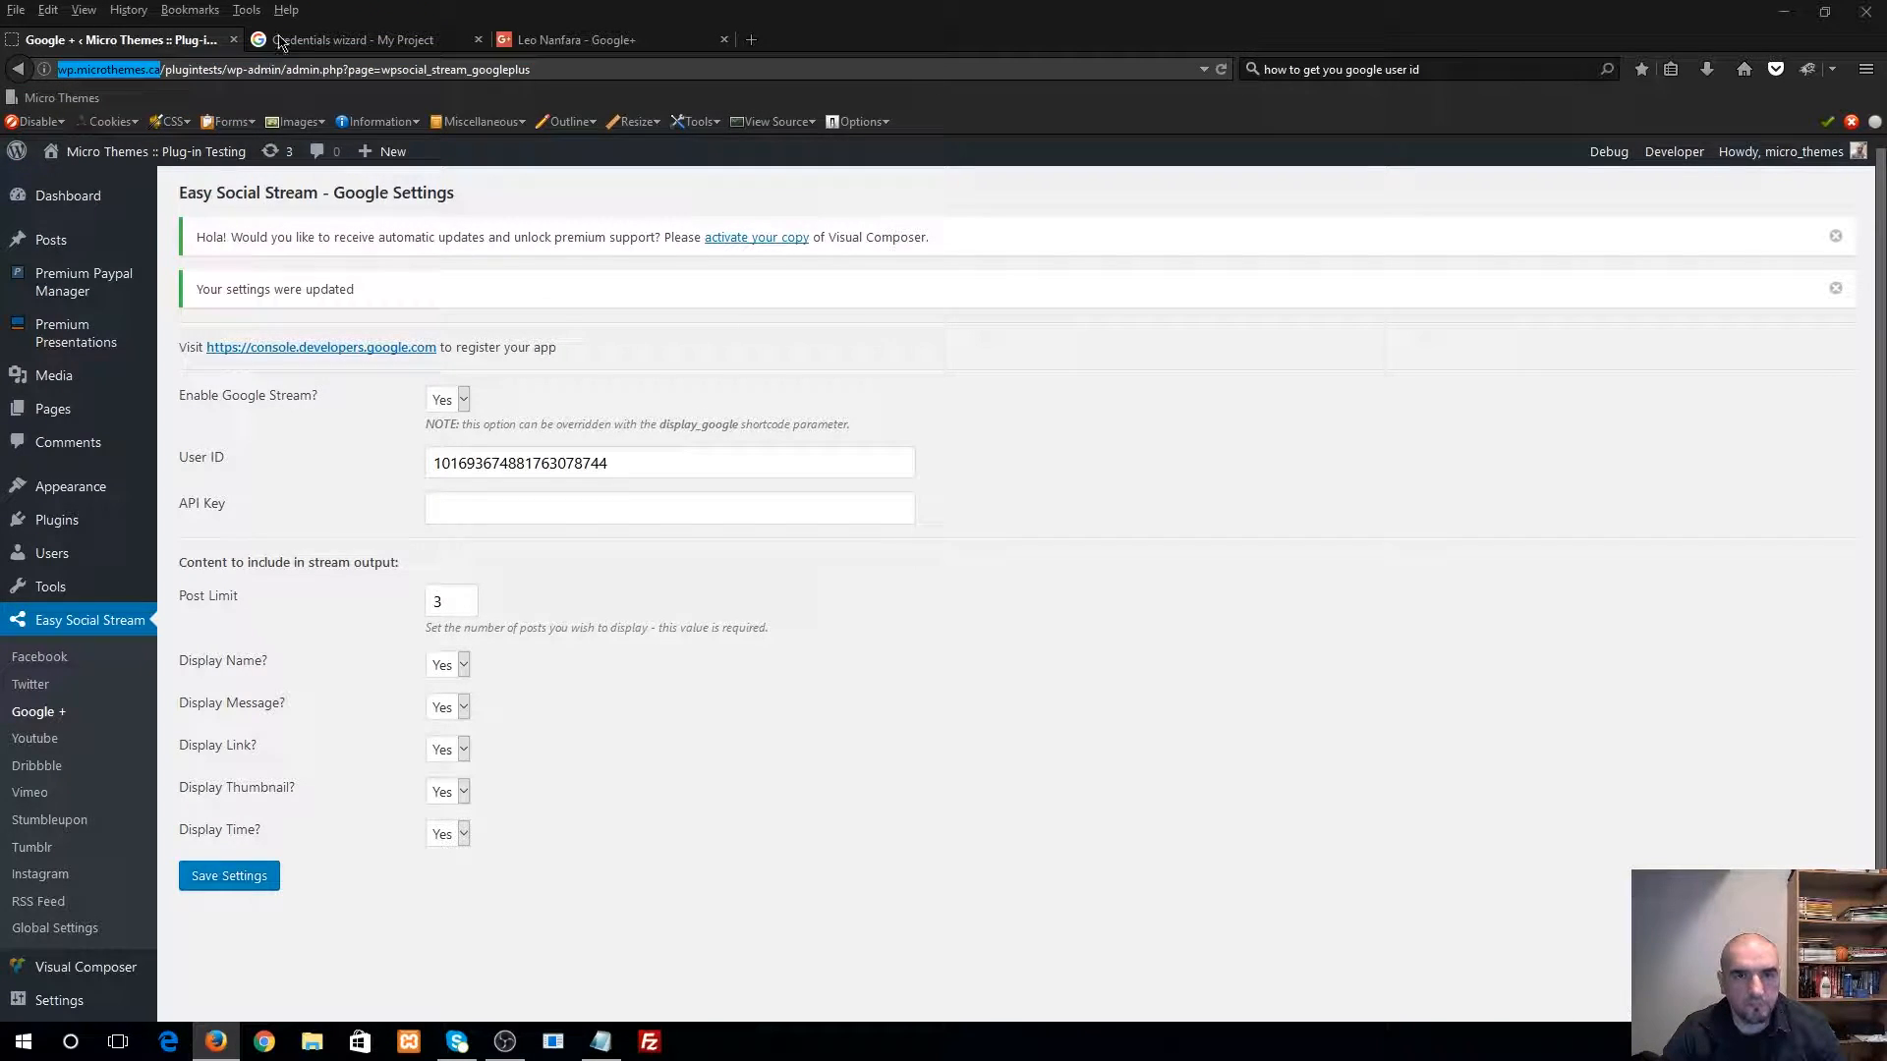
left_click(344, 40)
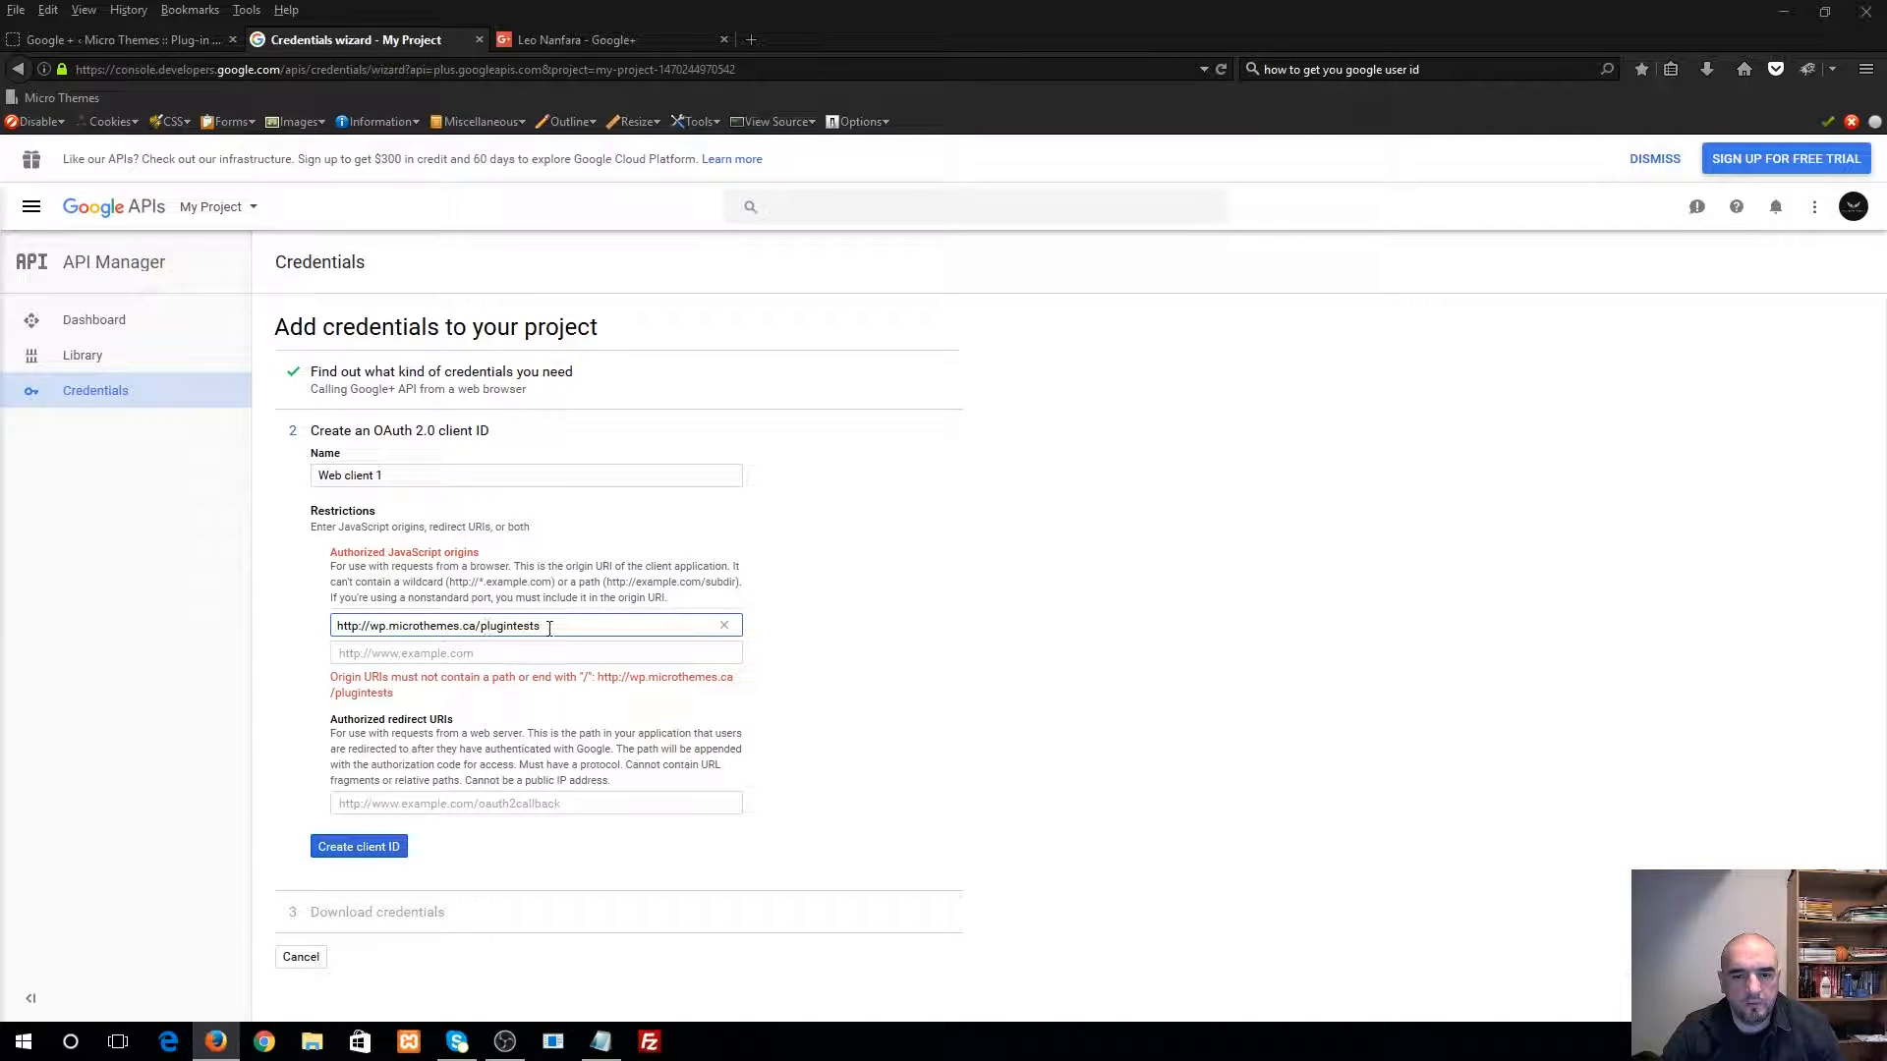
left_click(725, 625)
type("http://wp.microthemes.ca")
left_click(883, 700)
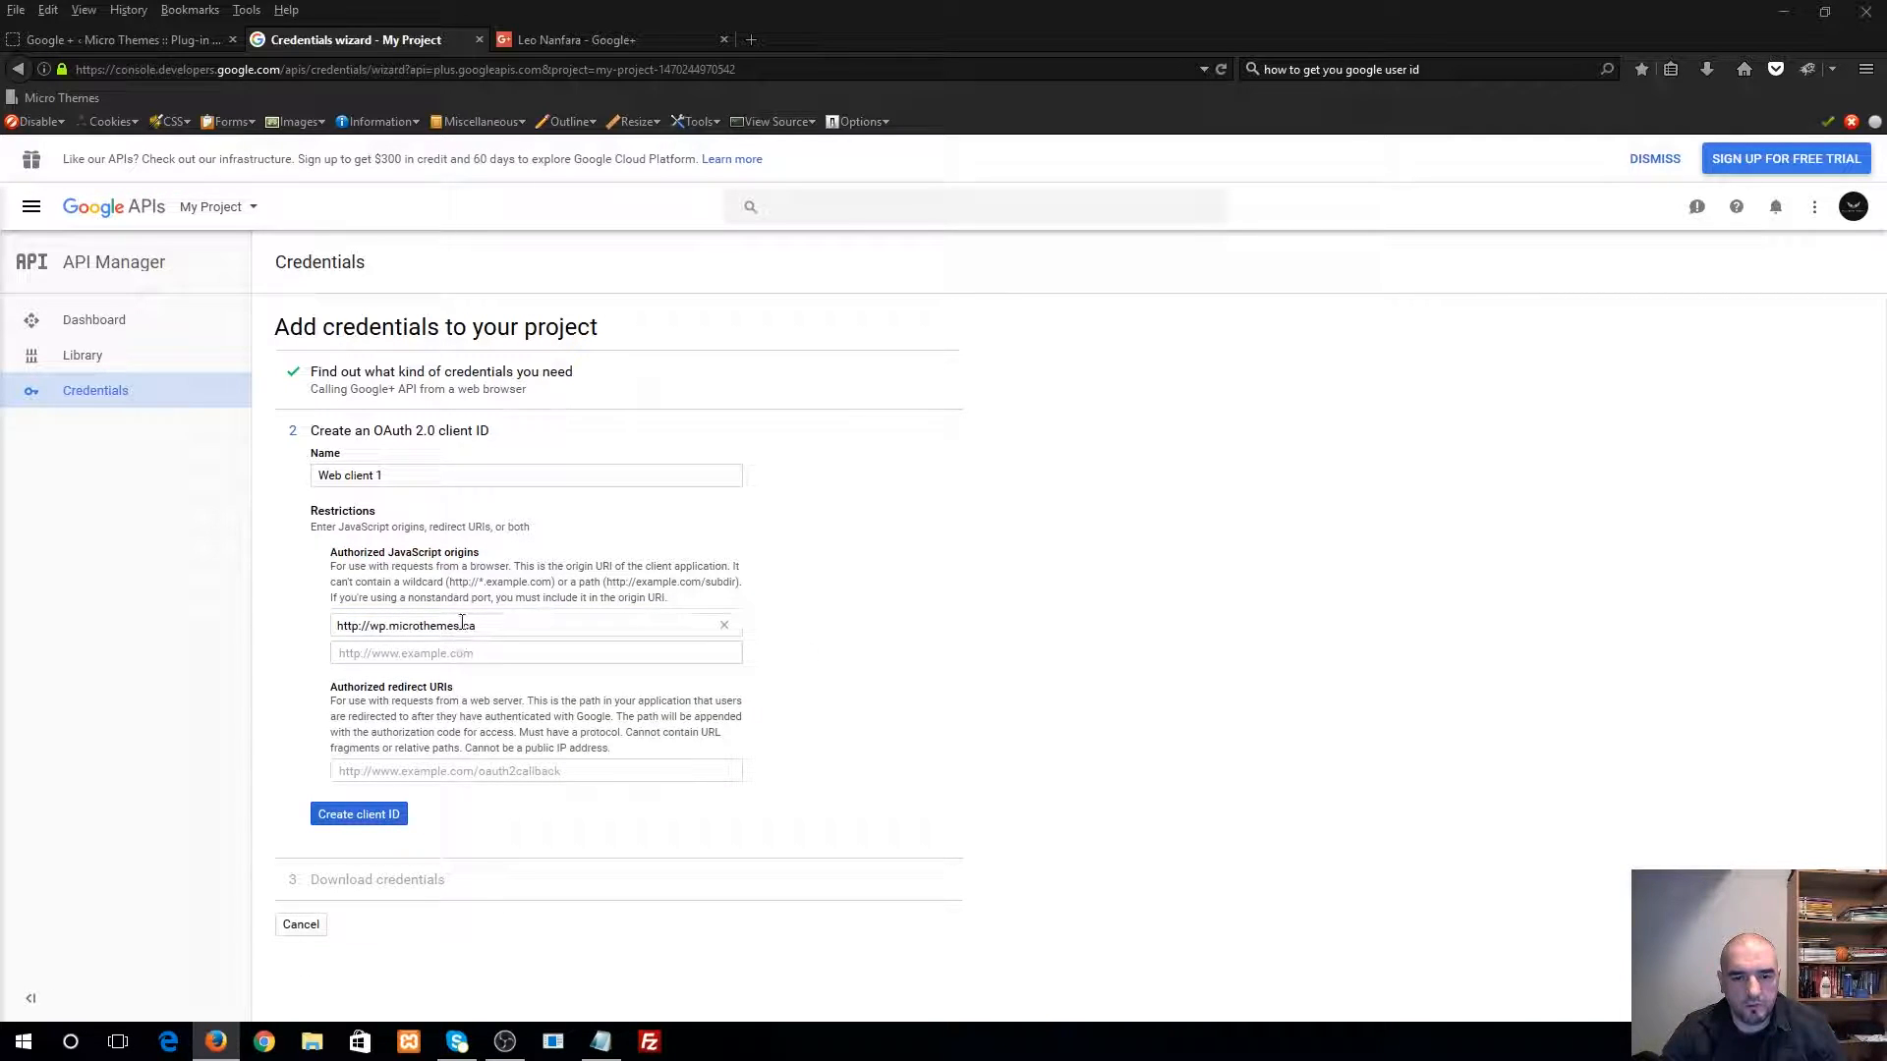
left_click(358, 824)
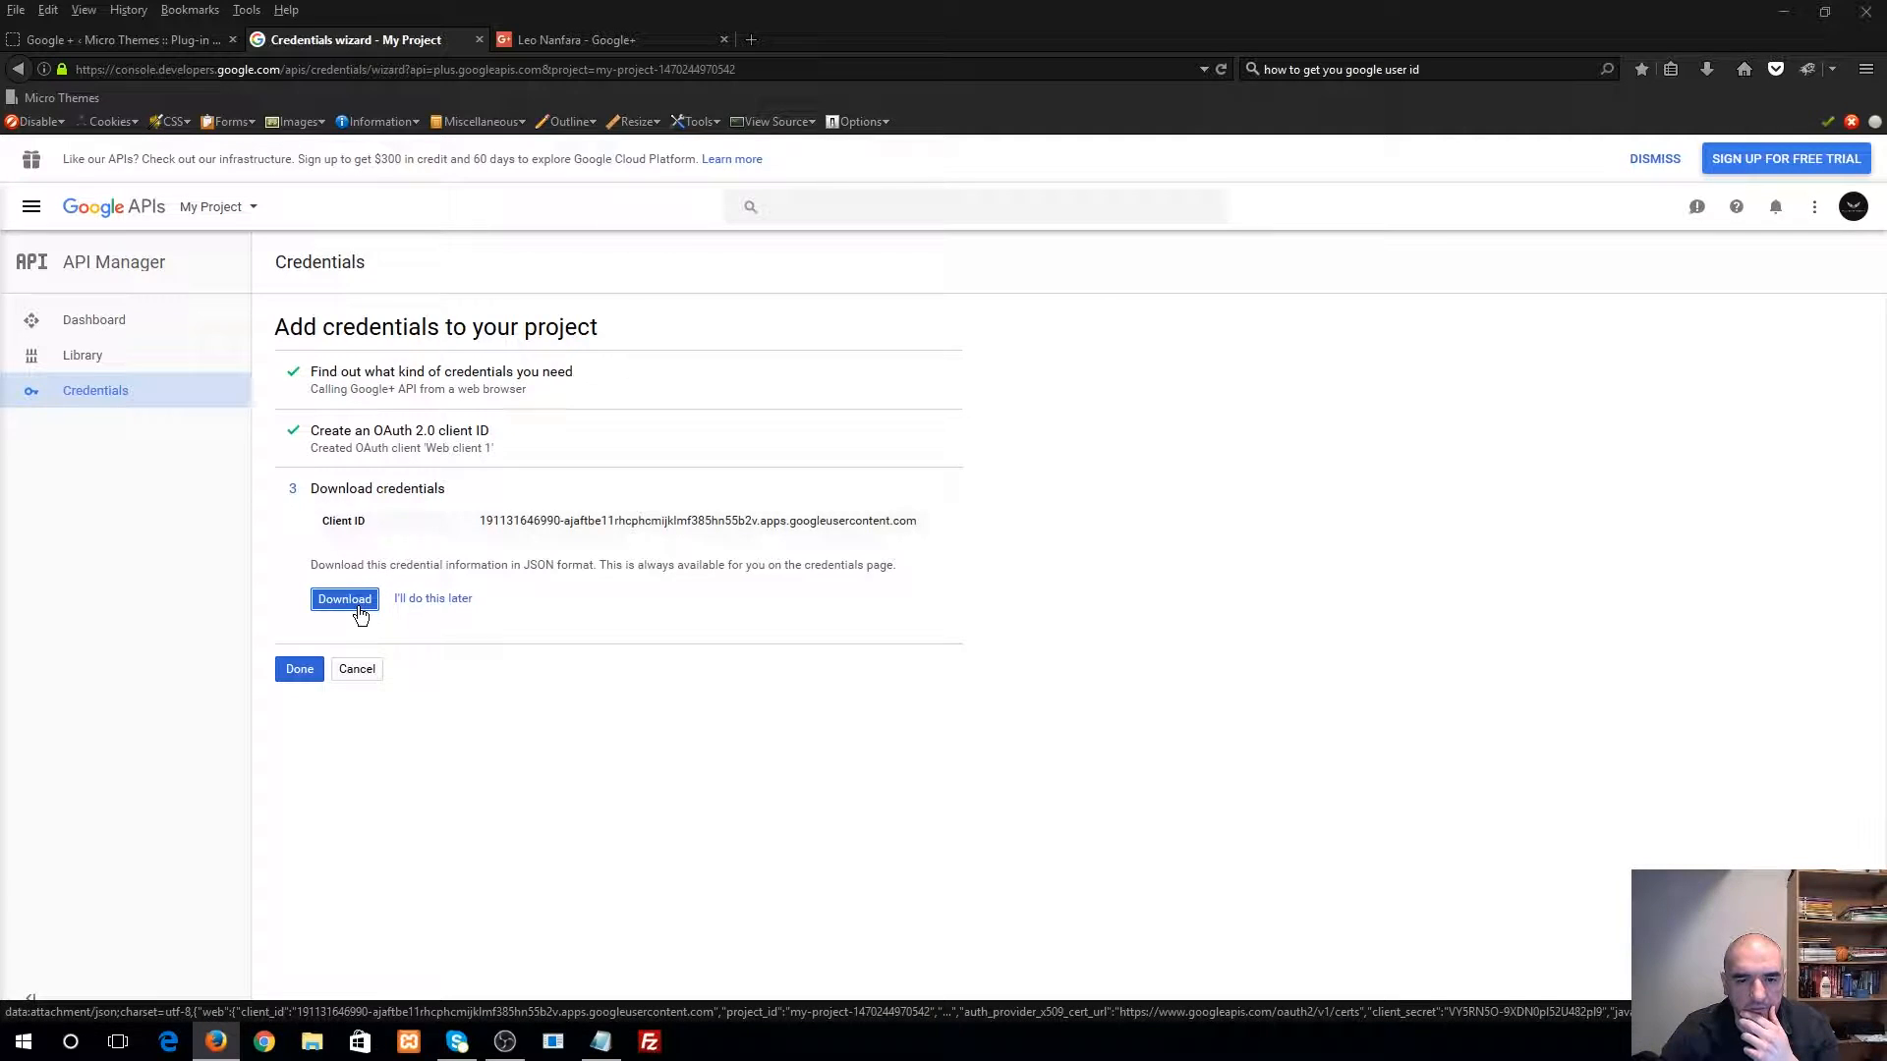
left_click(301, 672)
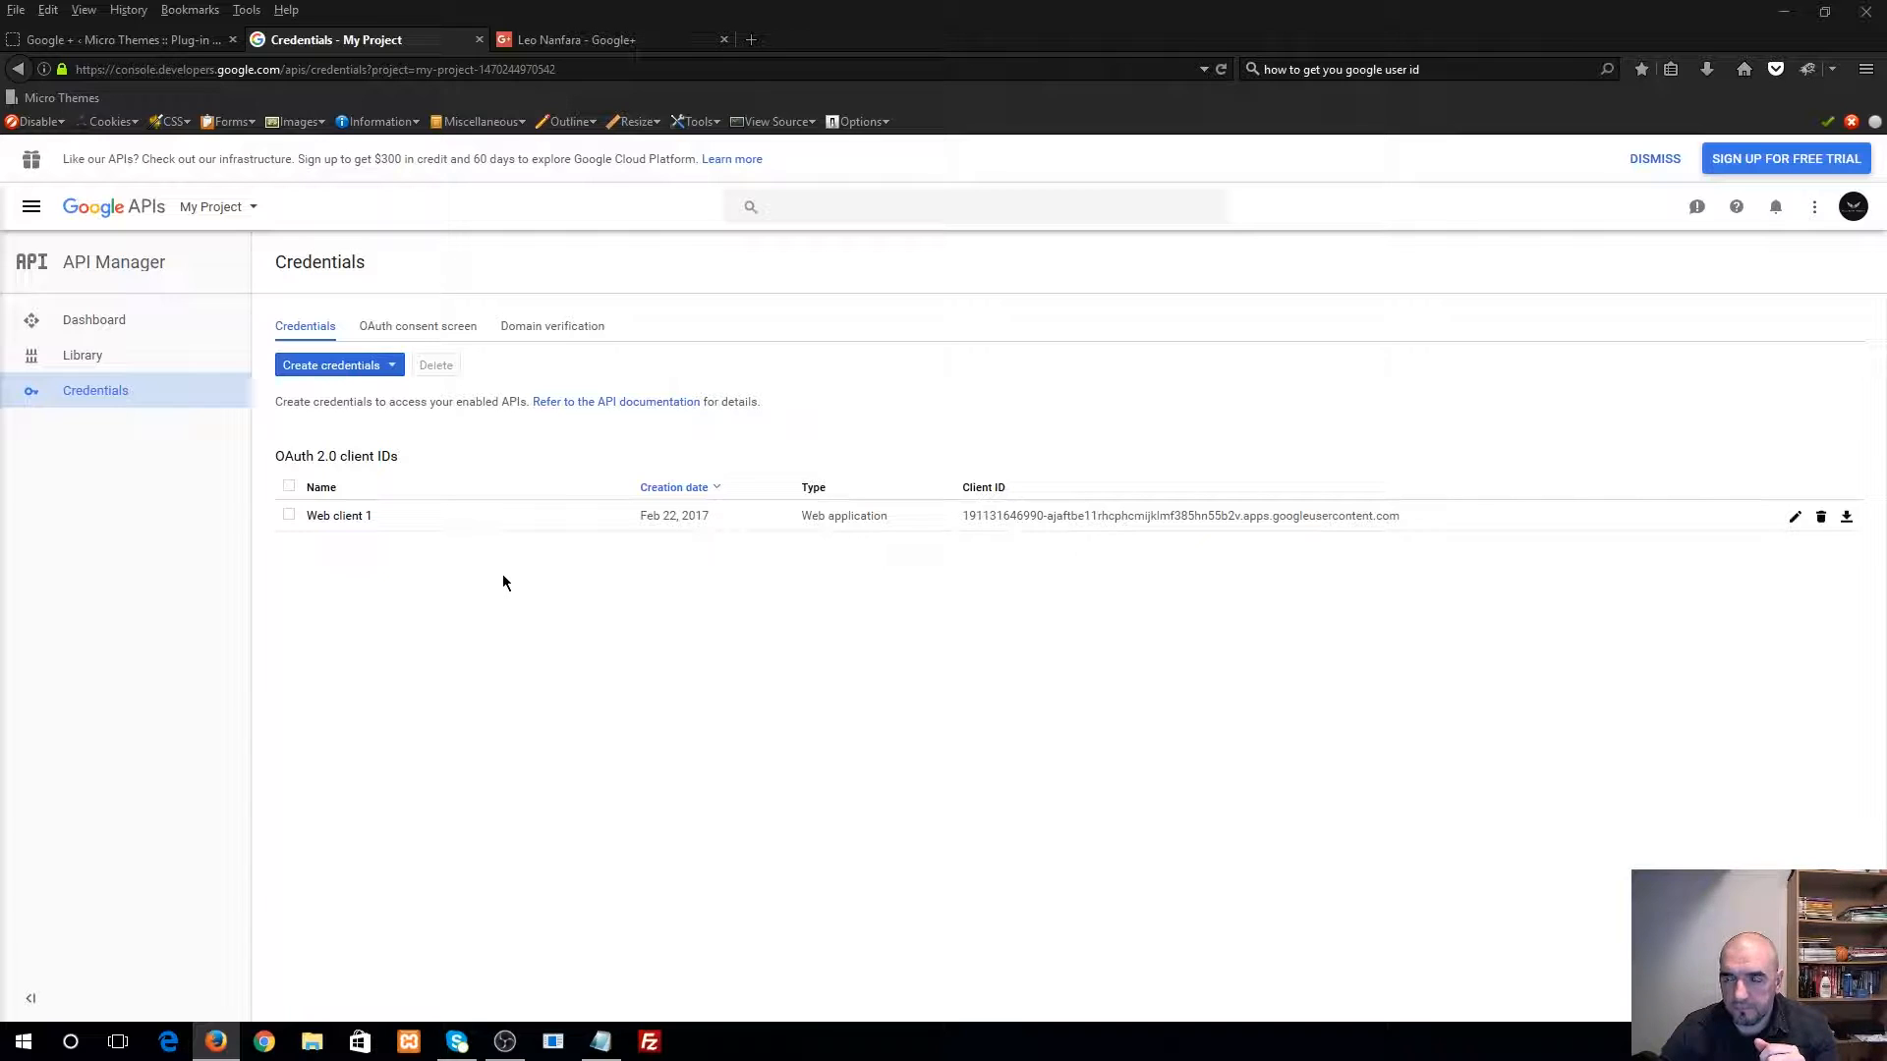
- Create a new API key credential for the project and dismiss the dialog showing the key
left_click(392, 370)
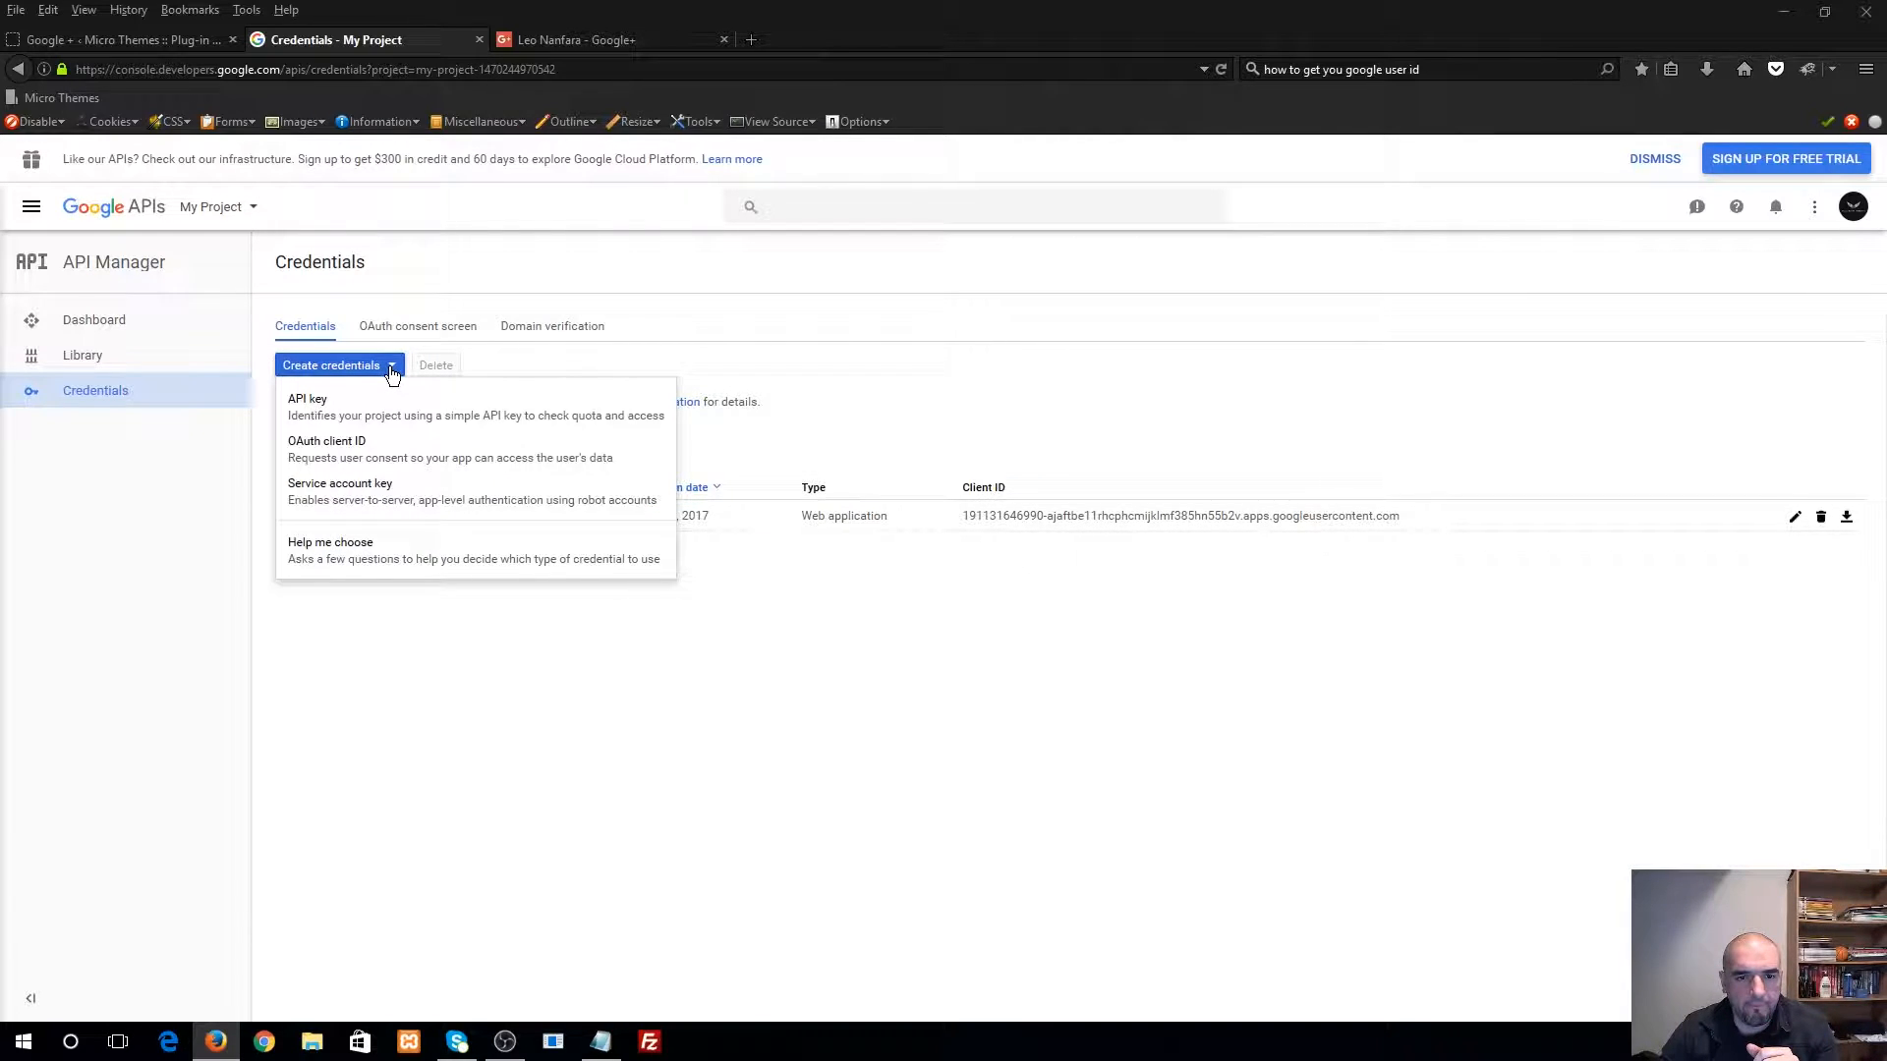
left_click(342, 406)
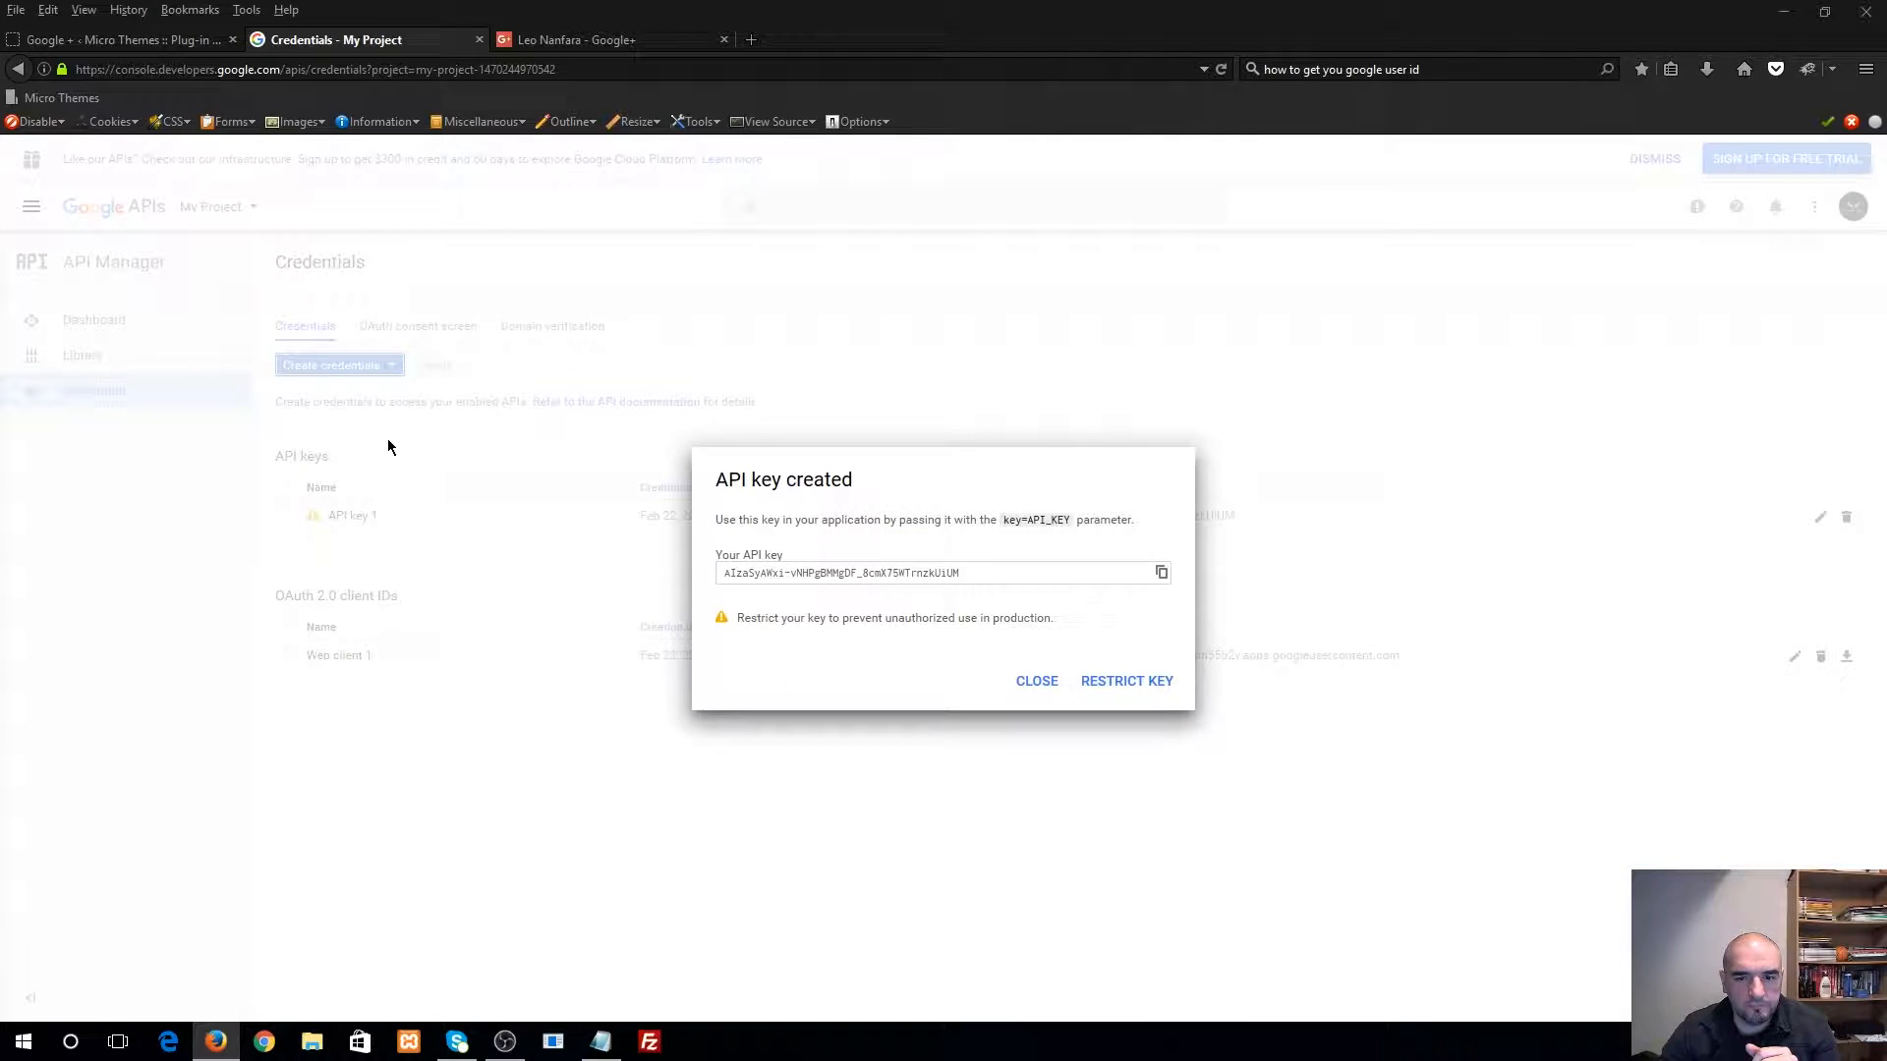
left_click_drag(981, 576, 799, 575)
left_click(955, 574)
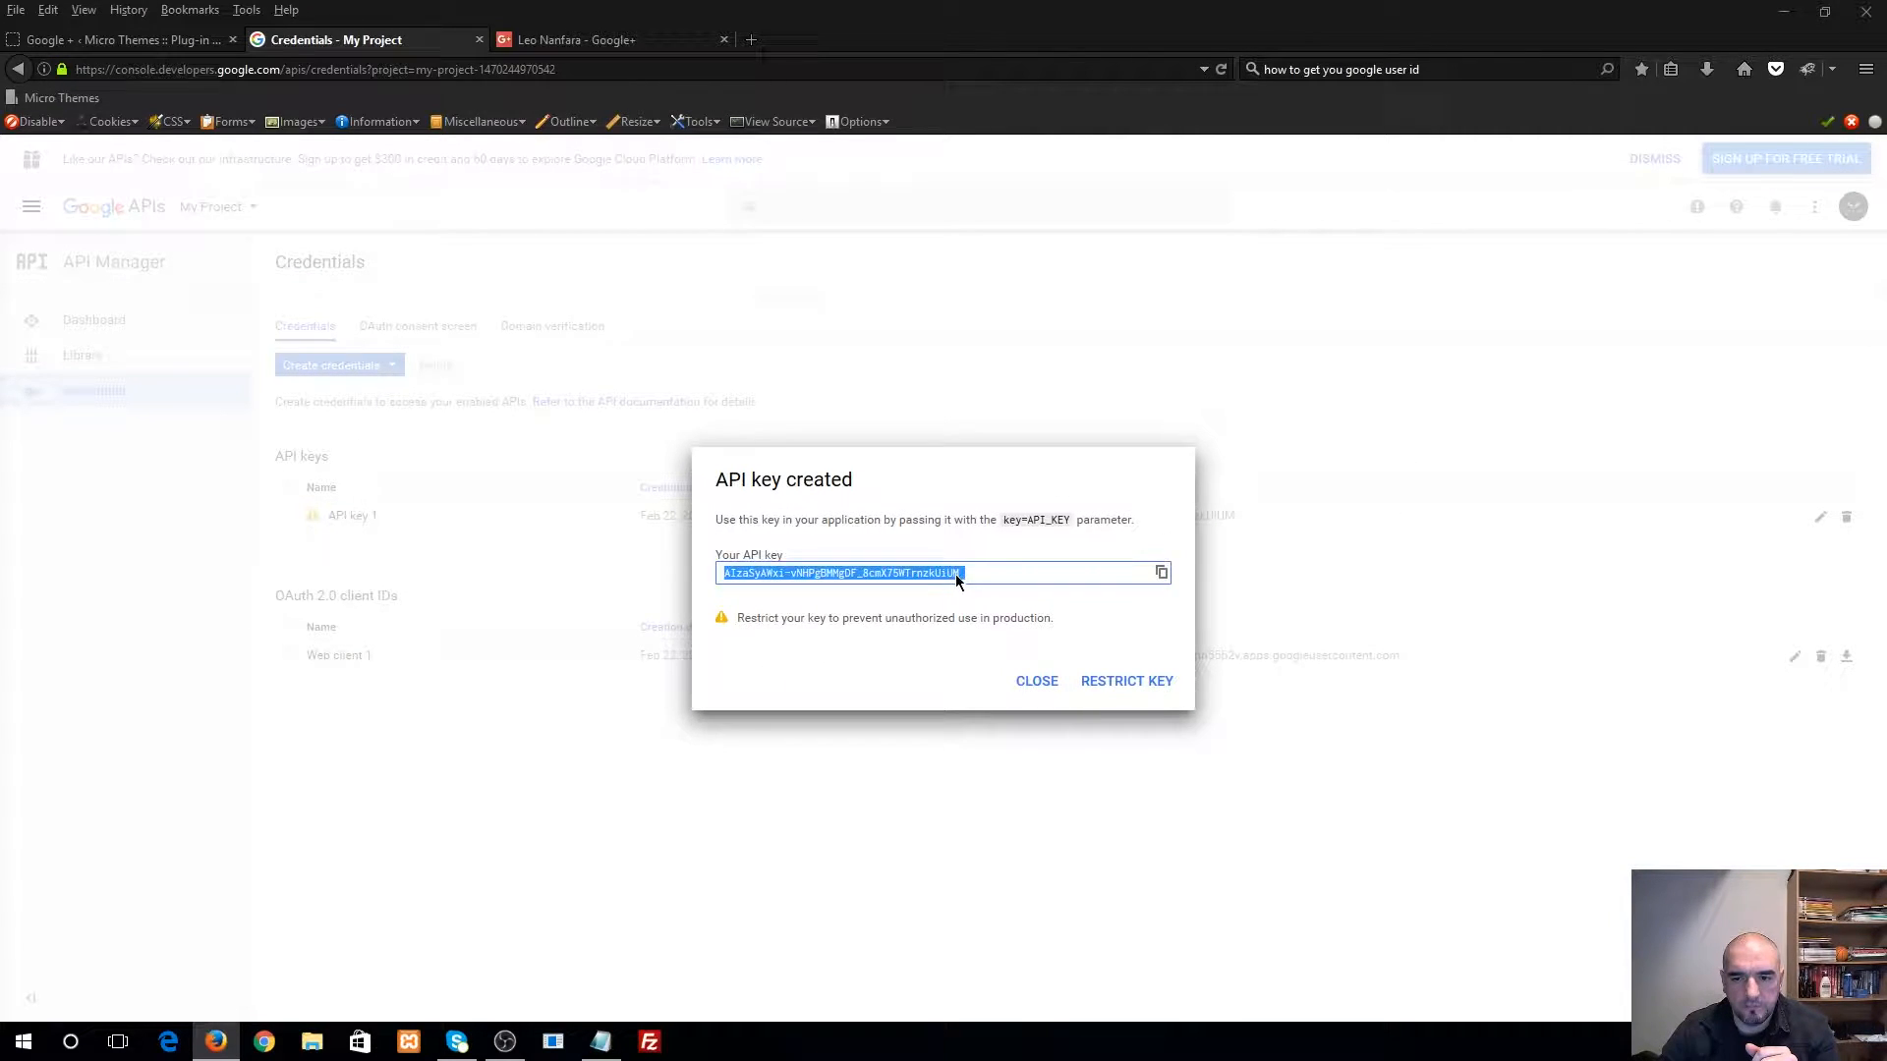
left_click(1038, 685)
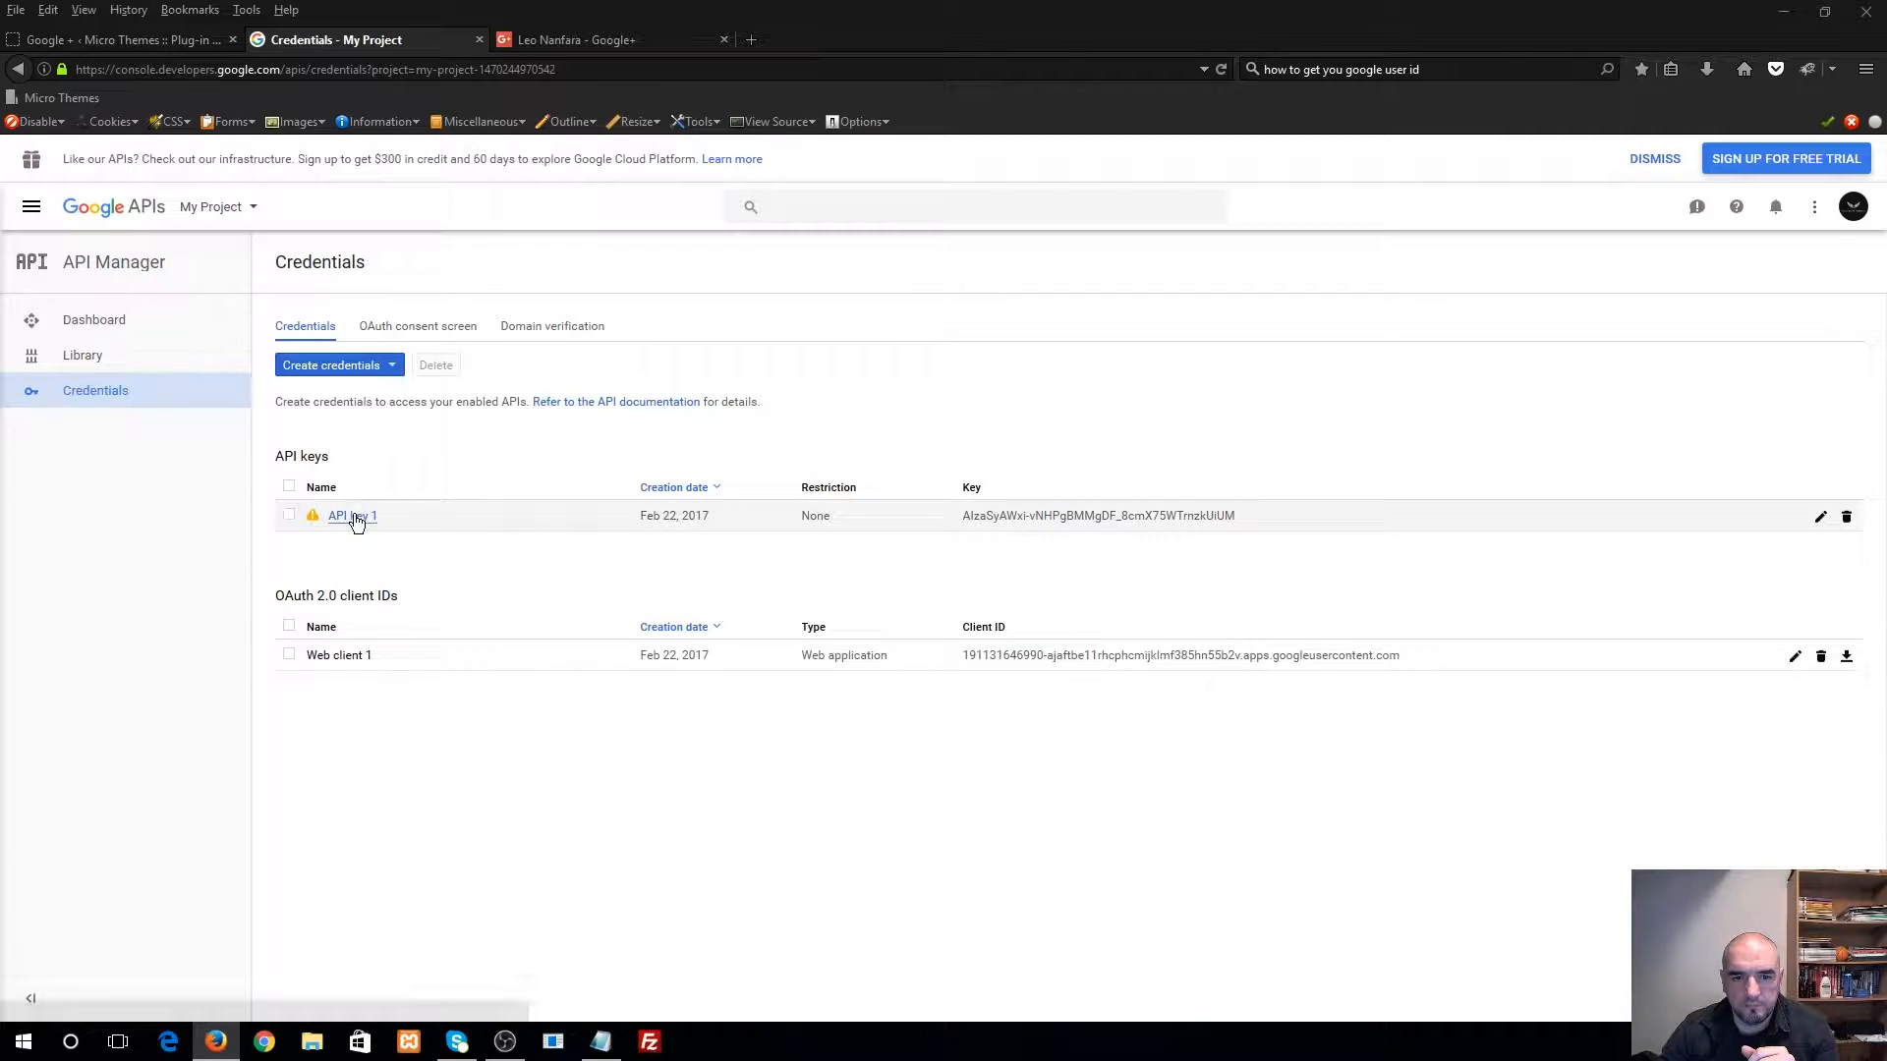
- Review the key restriction options of API key 1, return the restriction to None and leave without saving
left_click(440, 526)
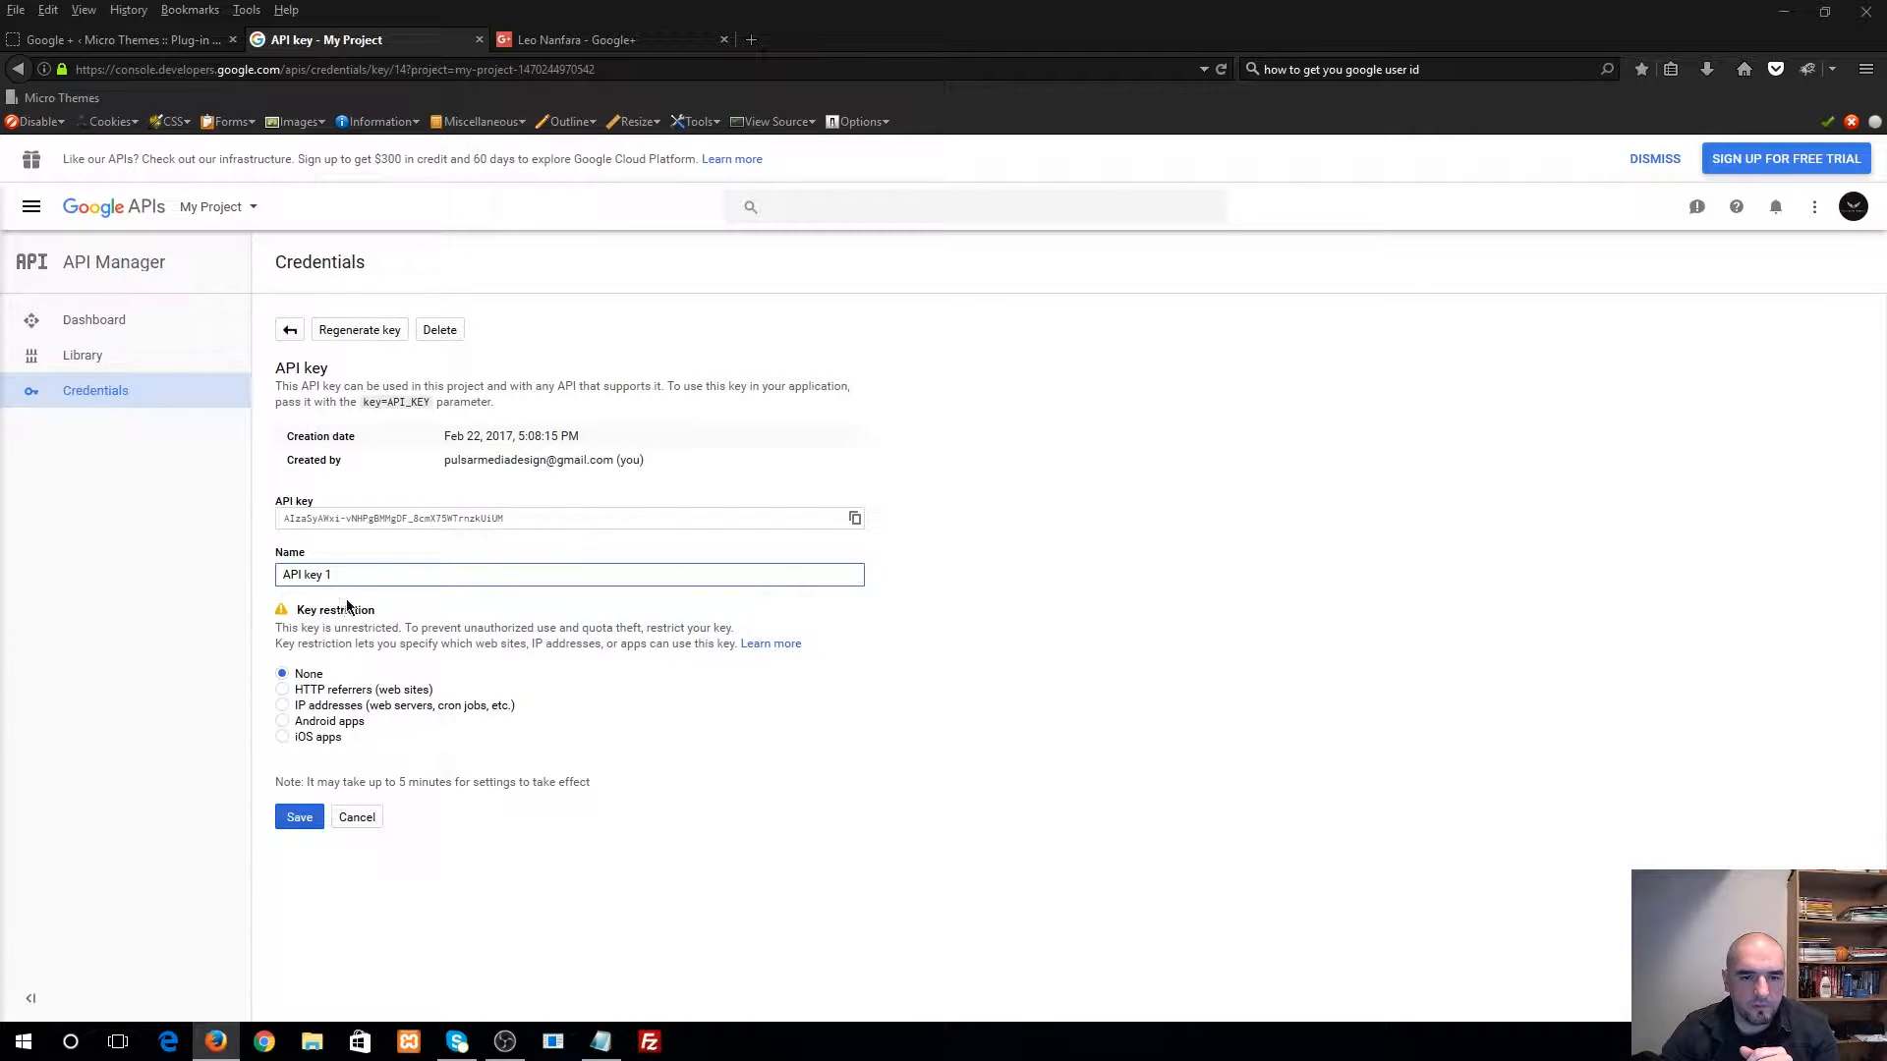
triple_click(317, 577)
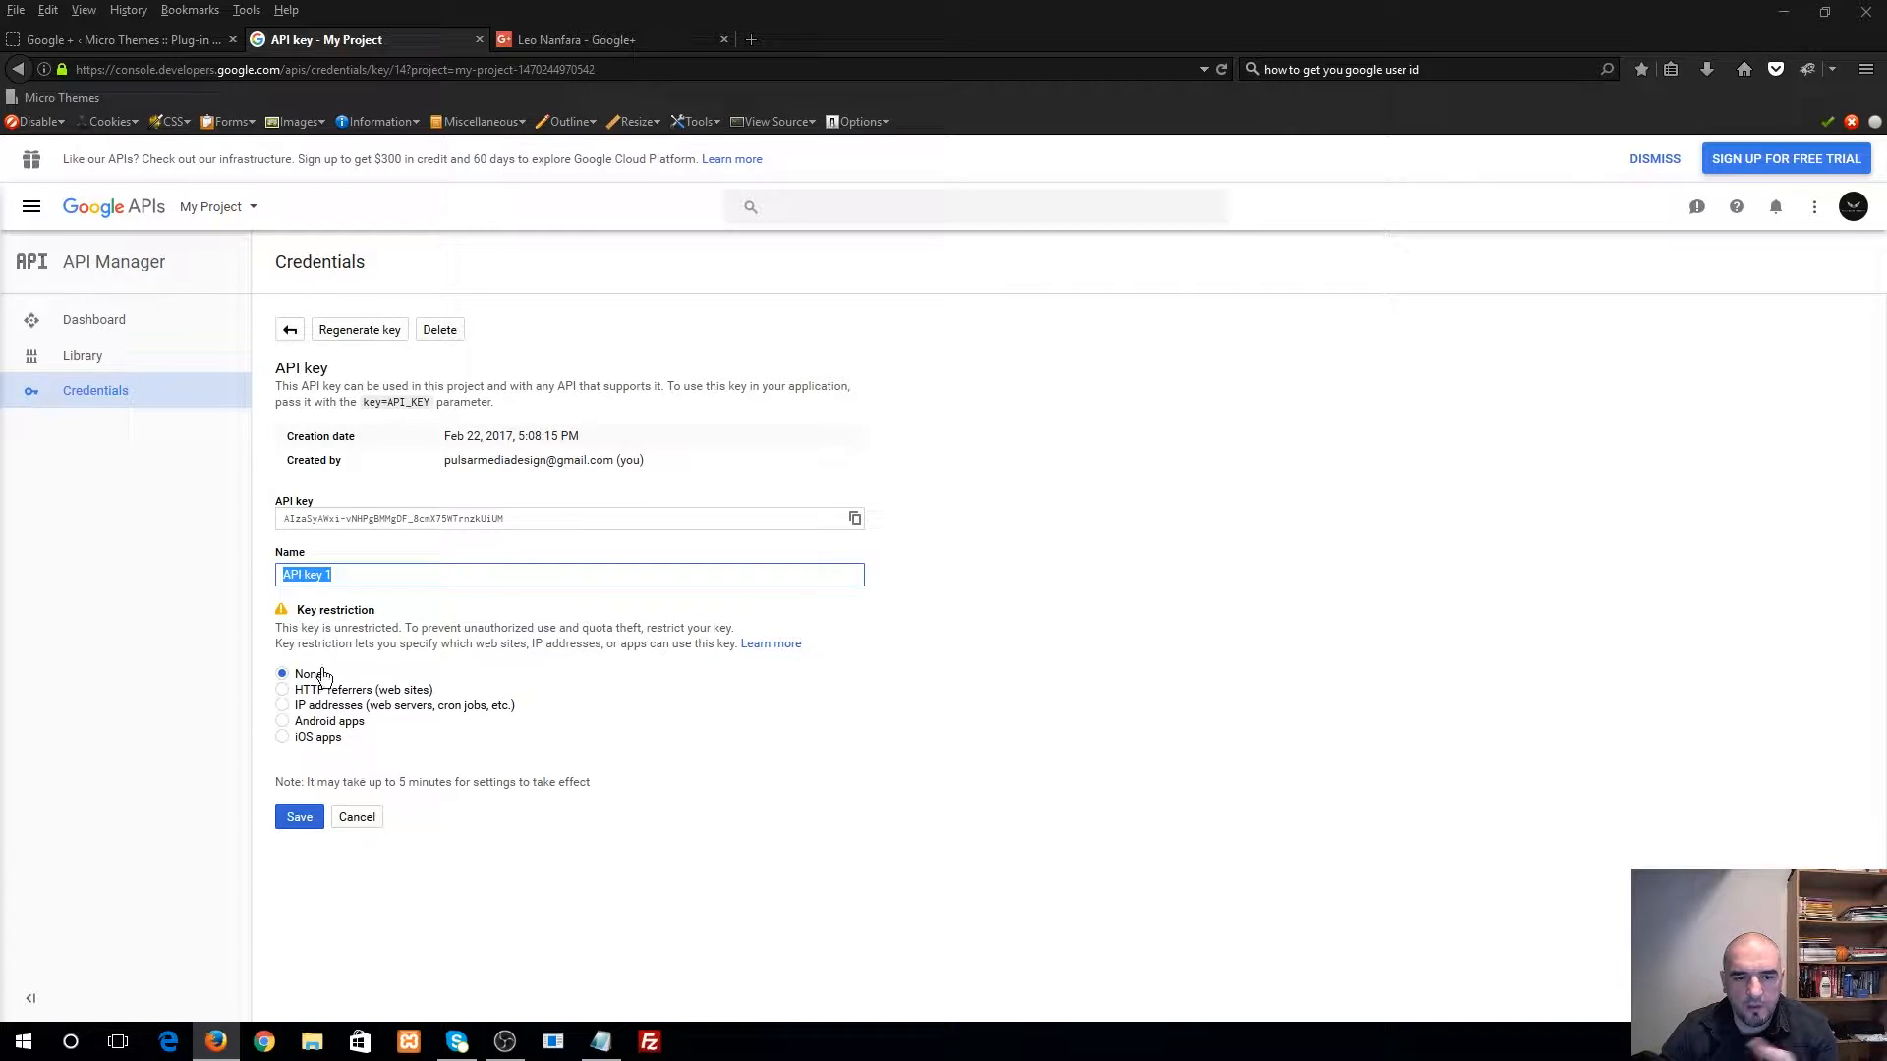
left_click(602, 766)
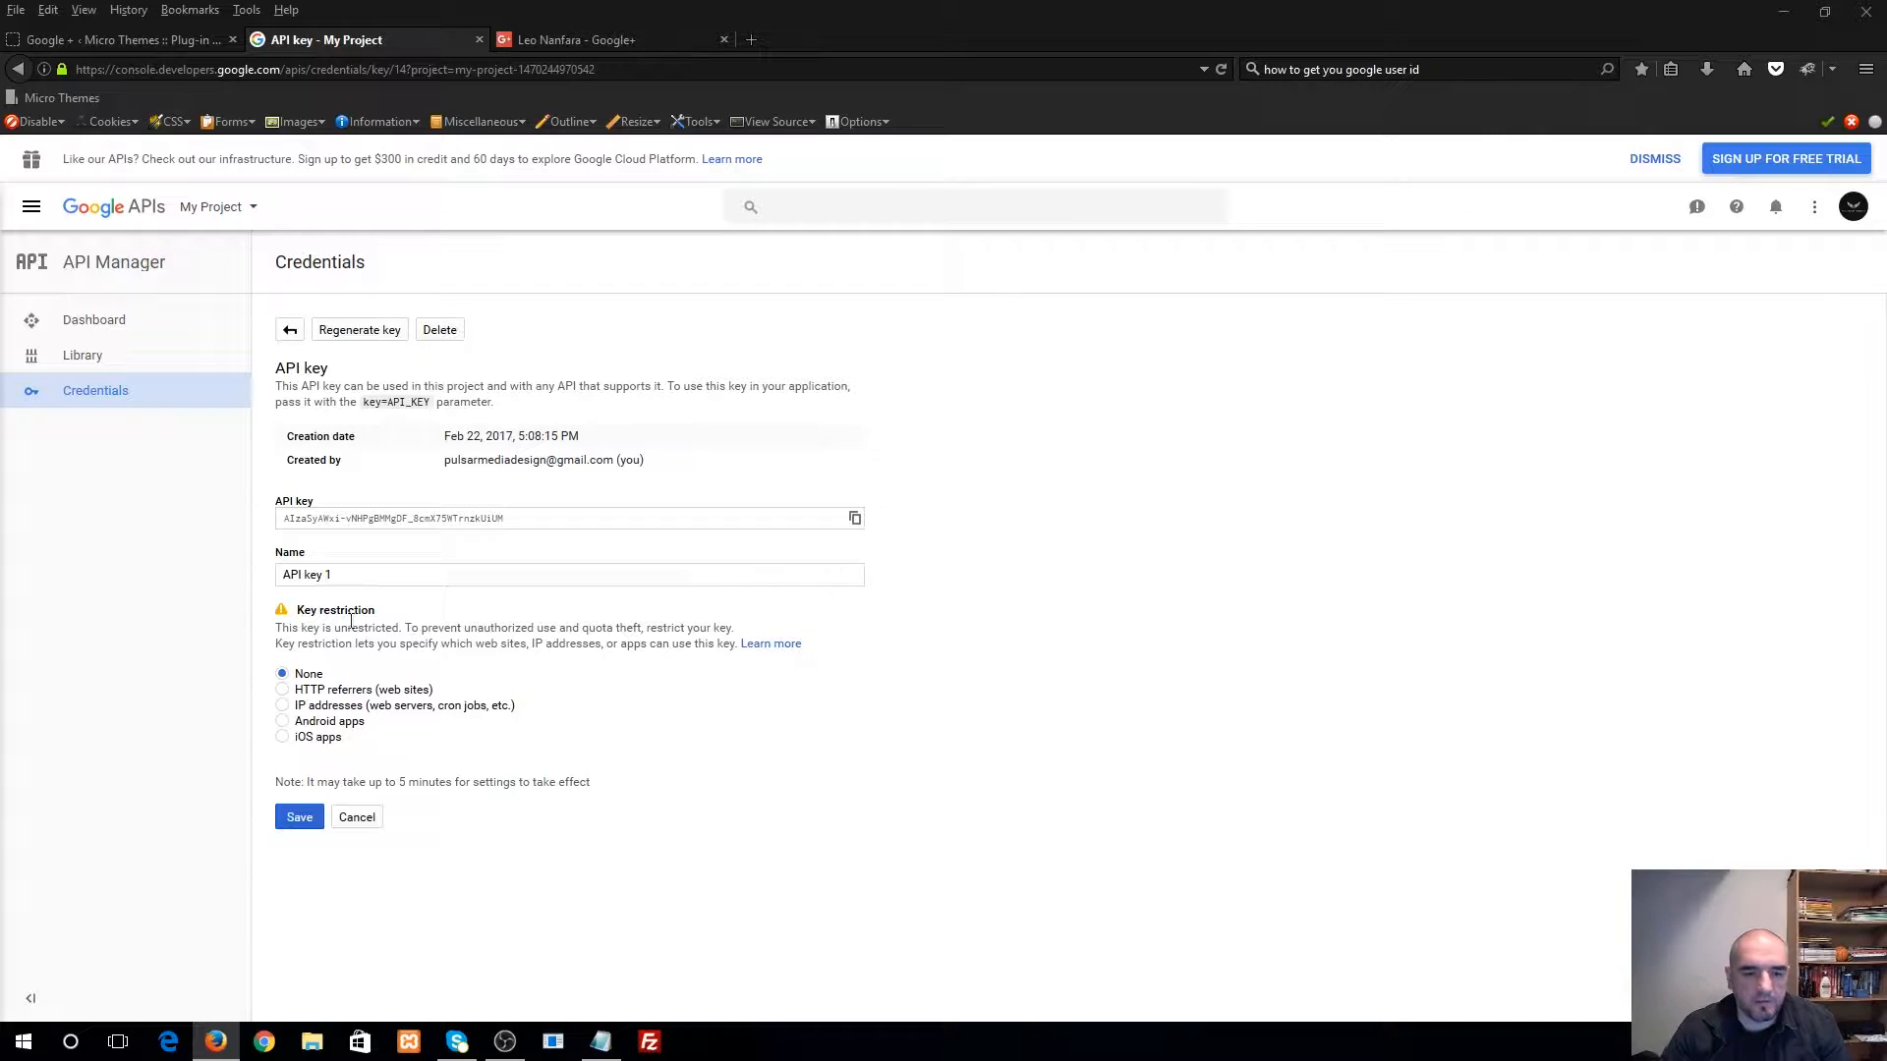
left_click(284, 722)
left_click(284, 738)
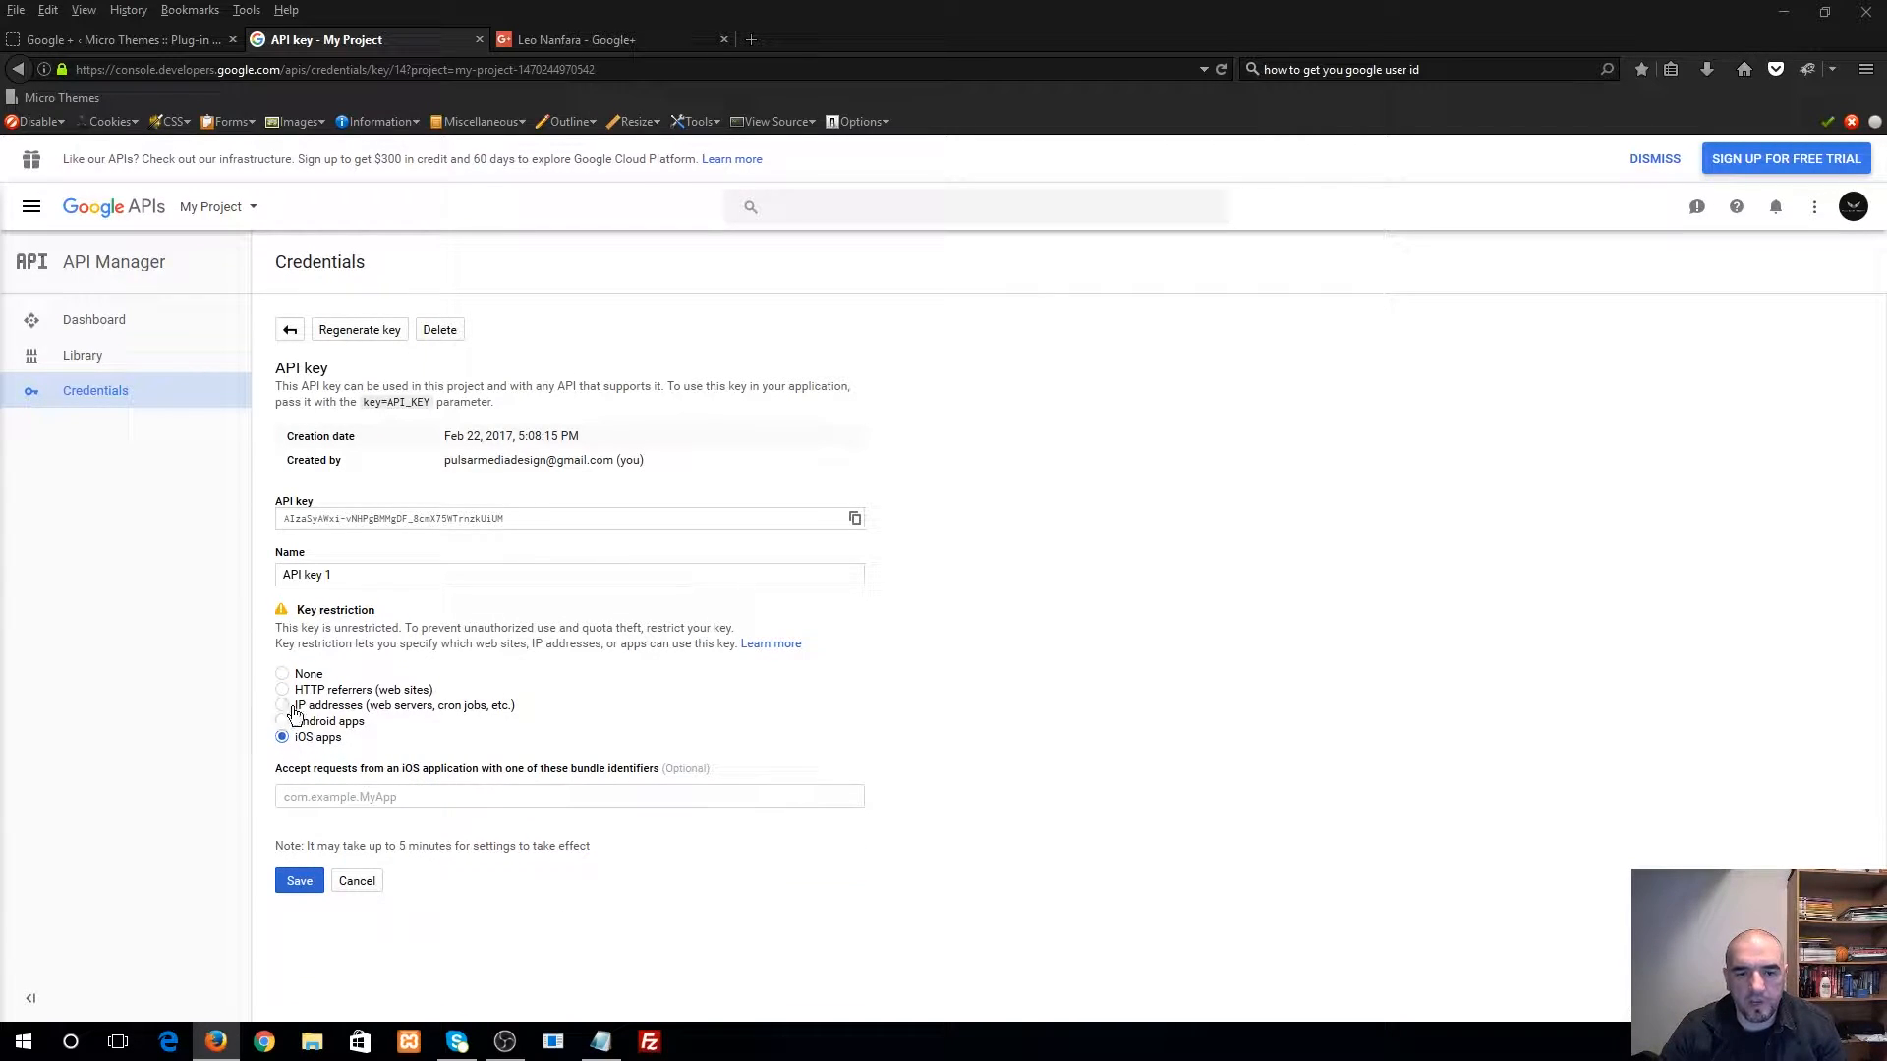
left_click(292, 708)
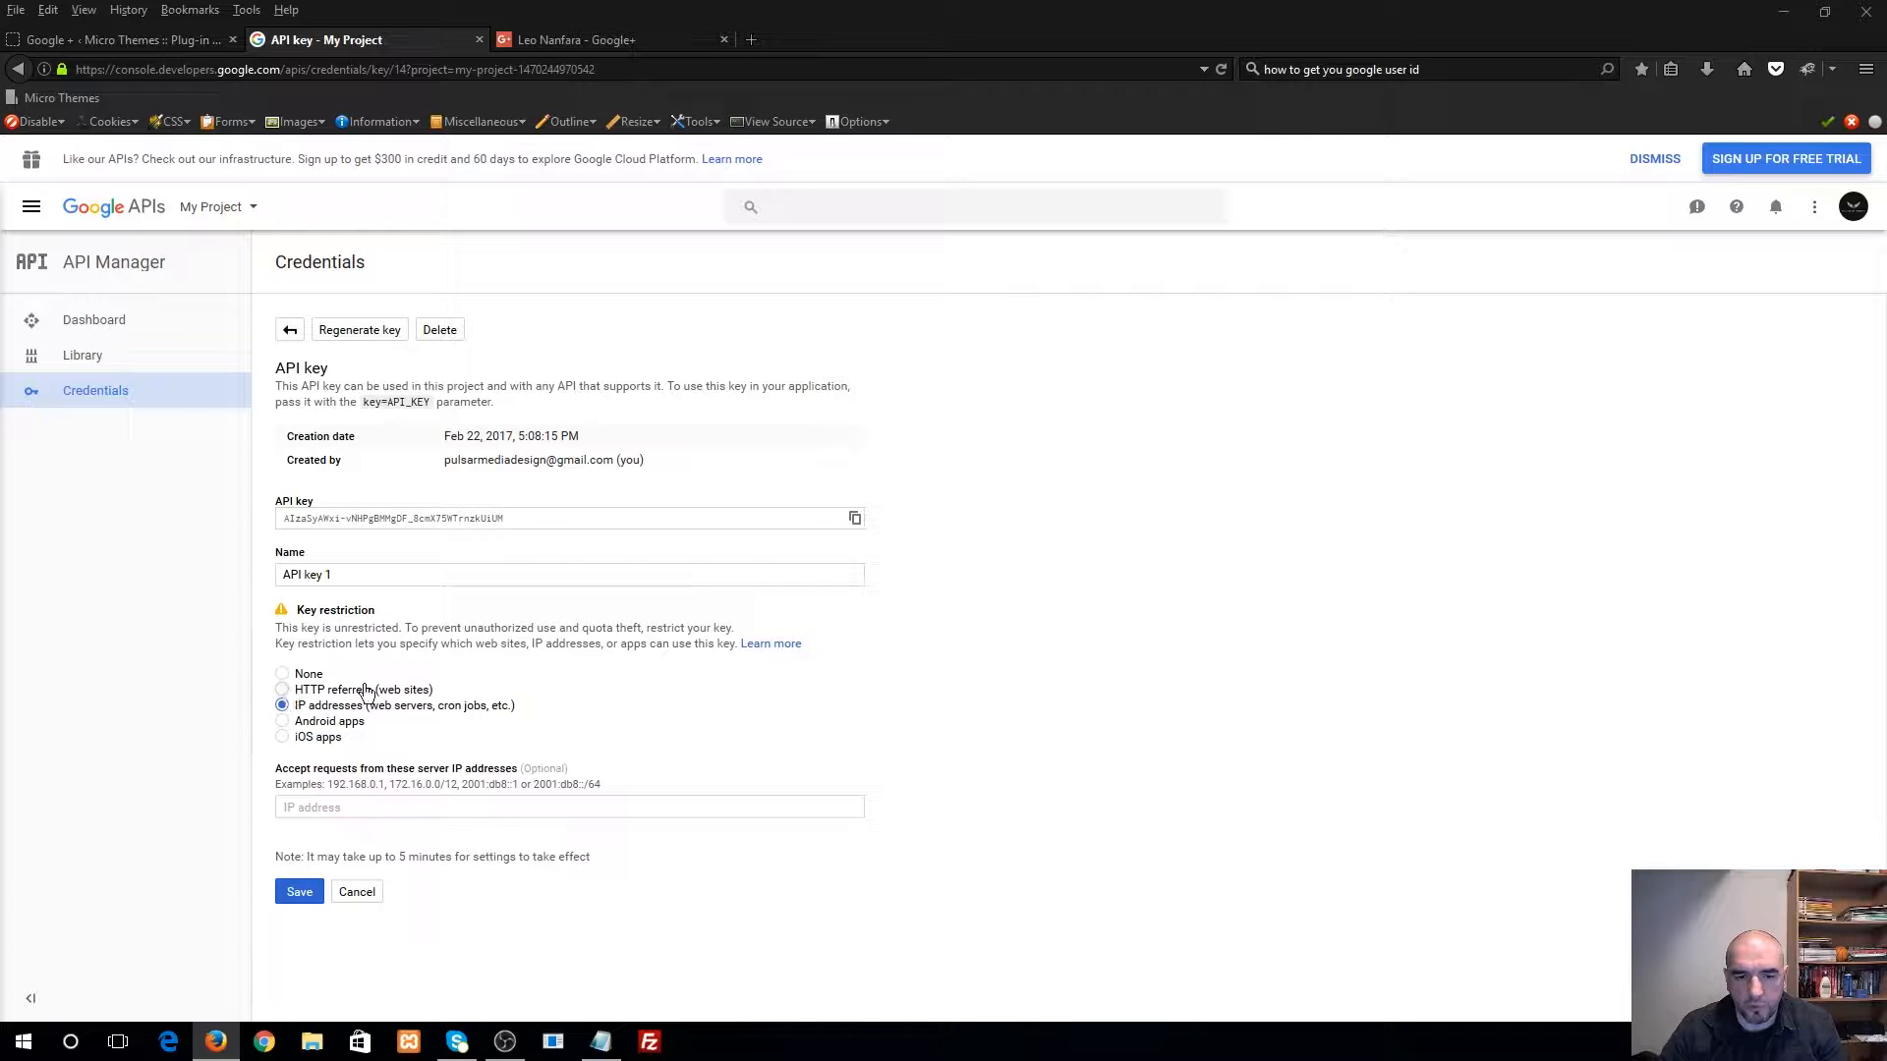
left_click(366, 690)
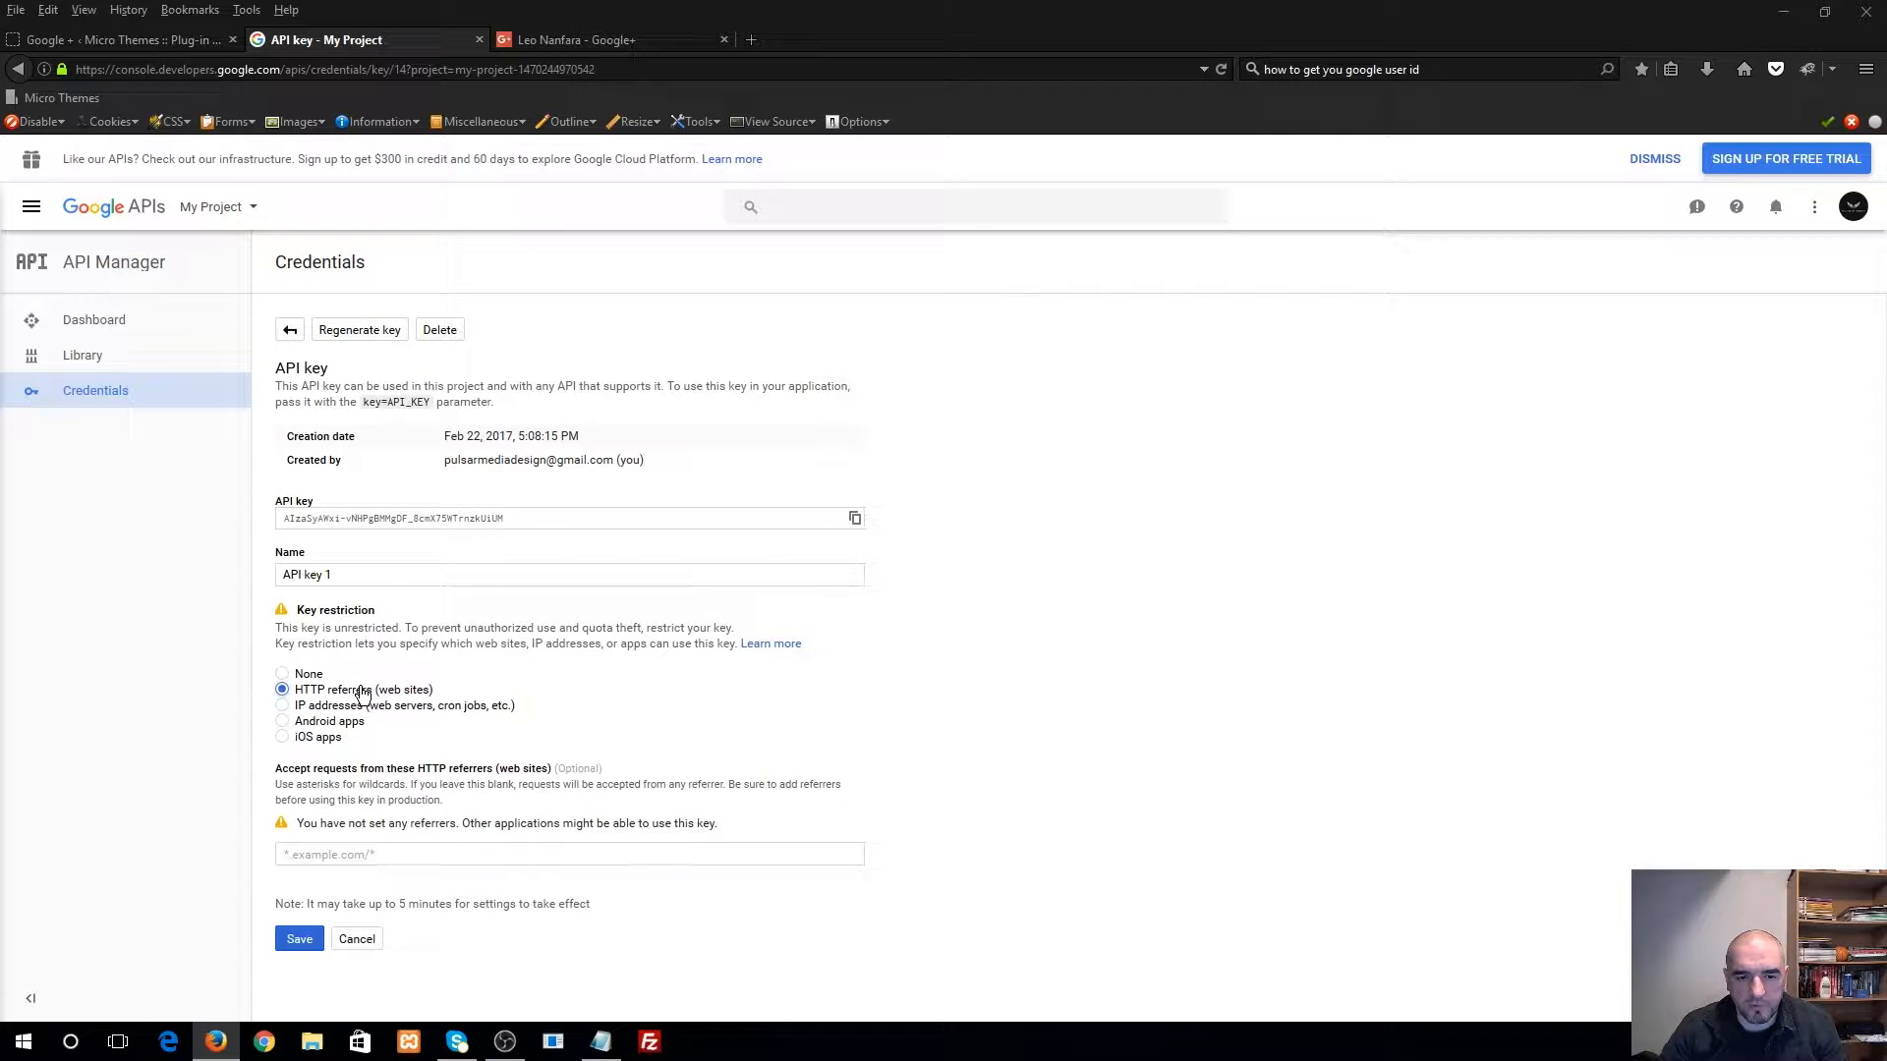
left_click(284, 676)
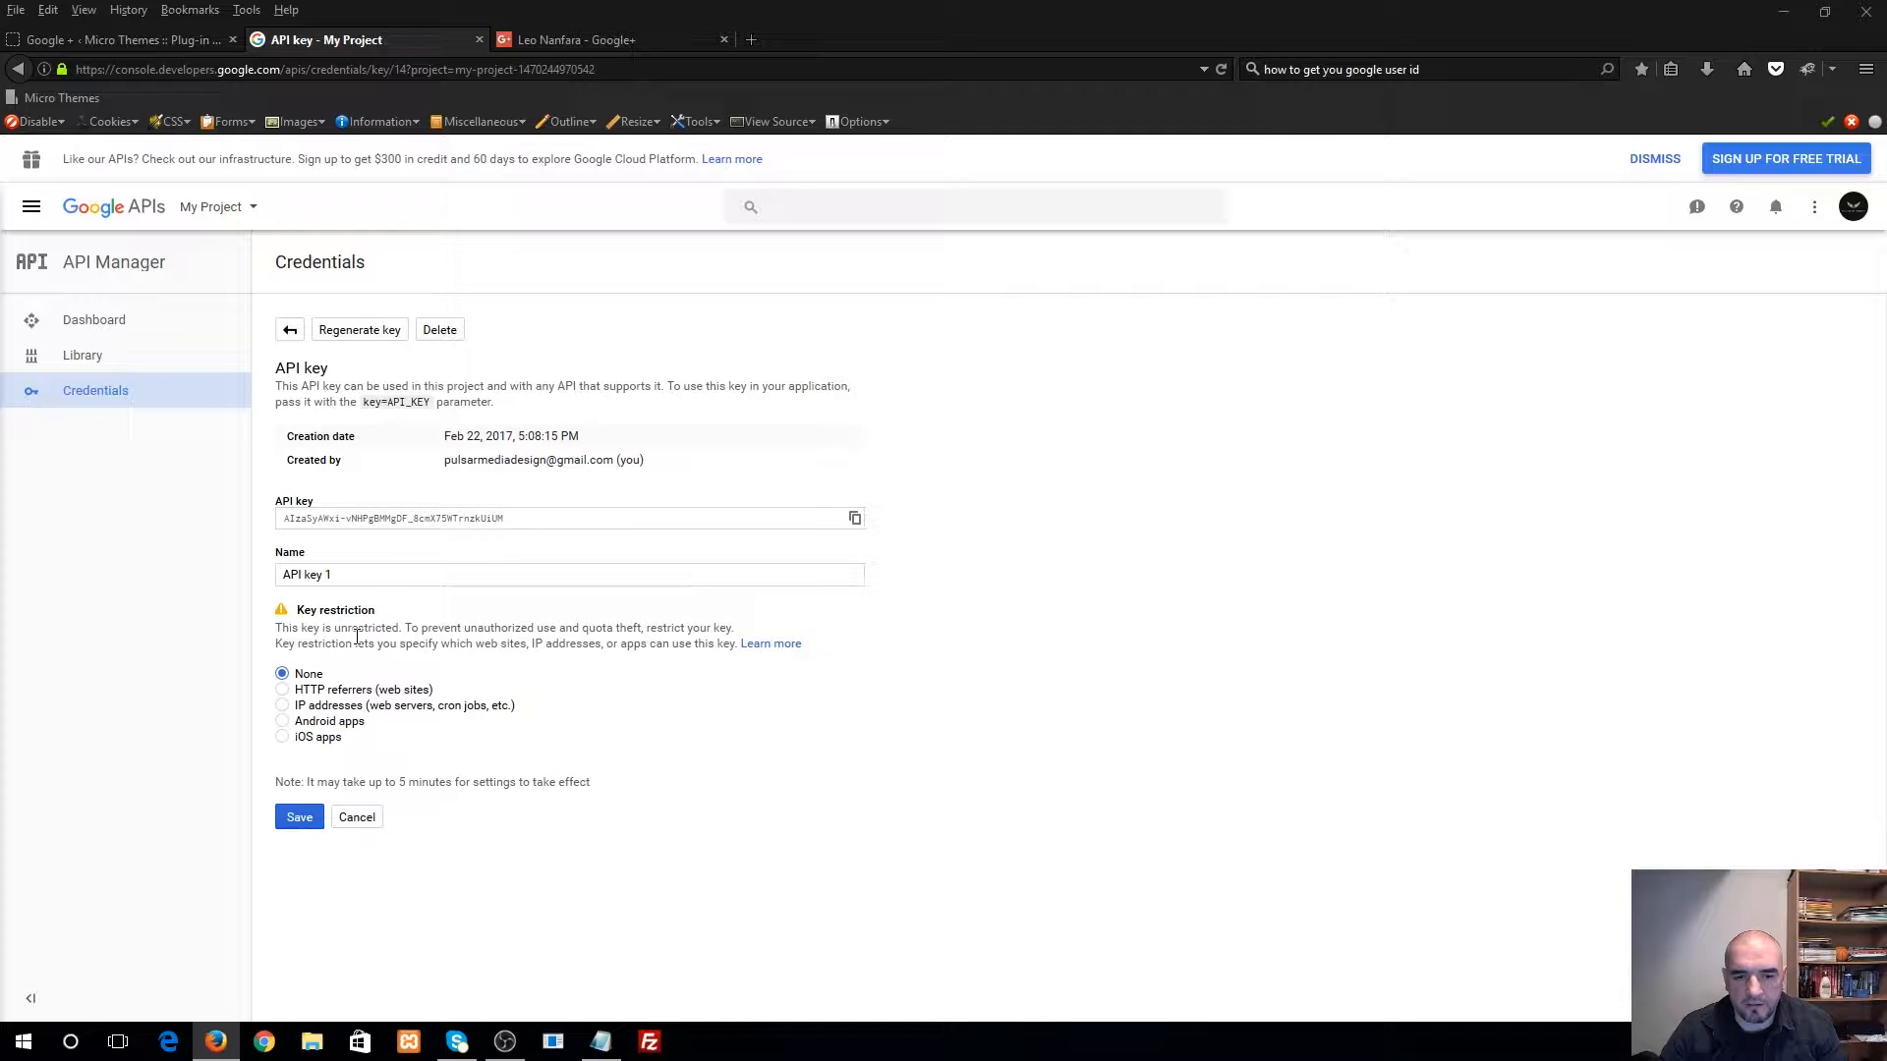
left_click(358, 817)
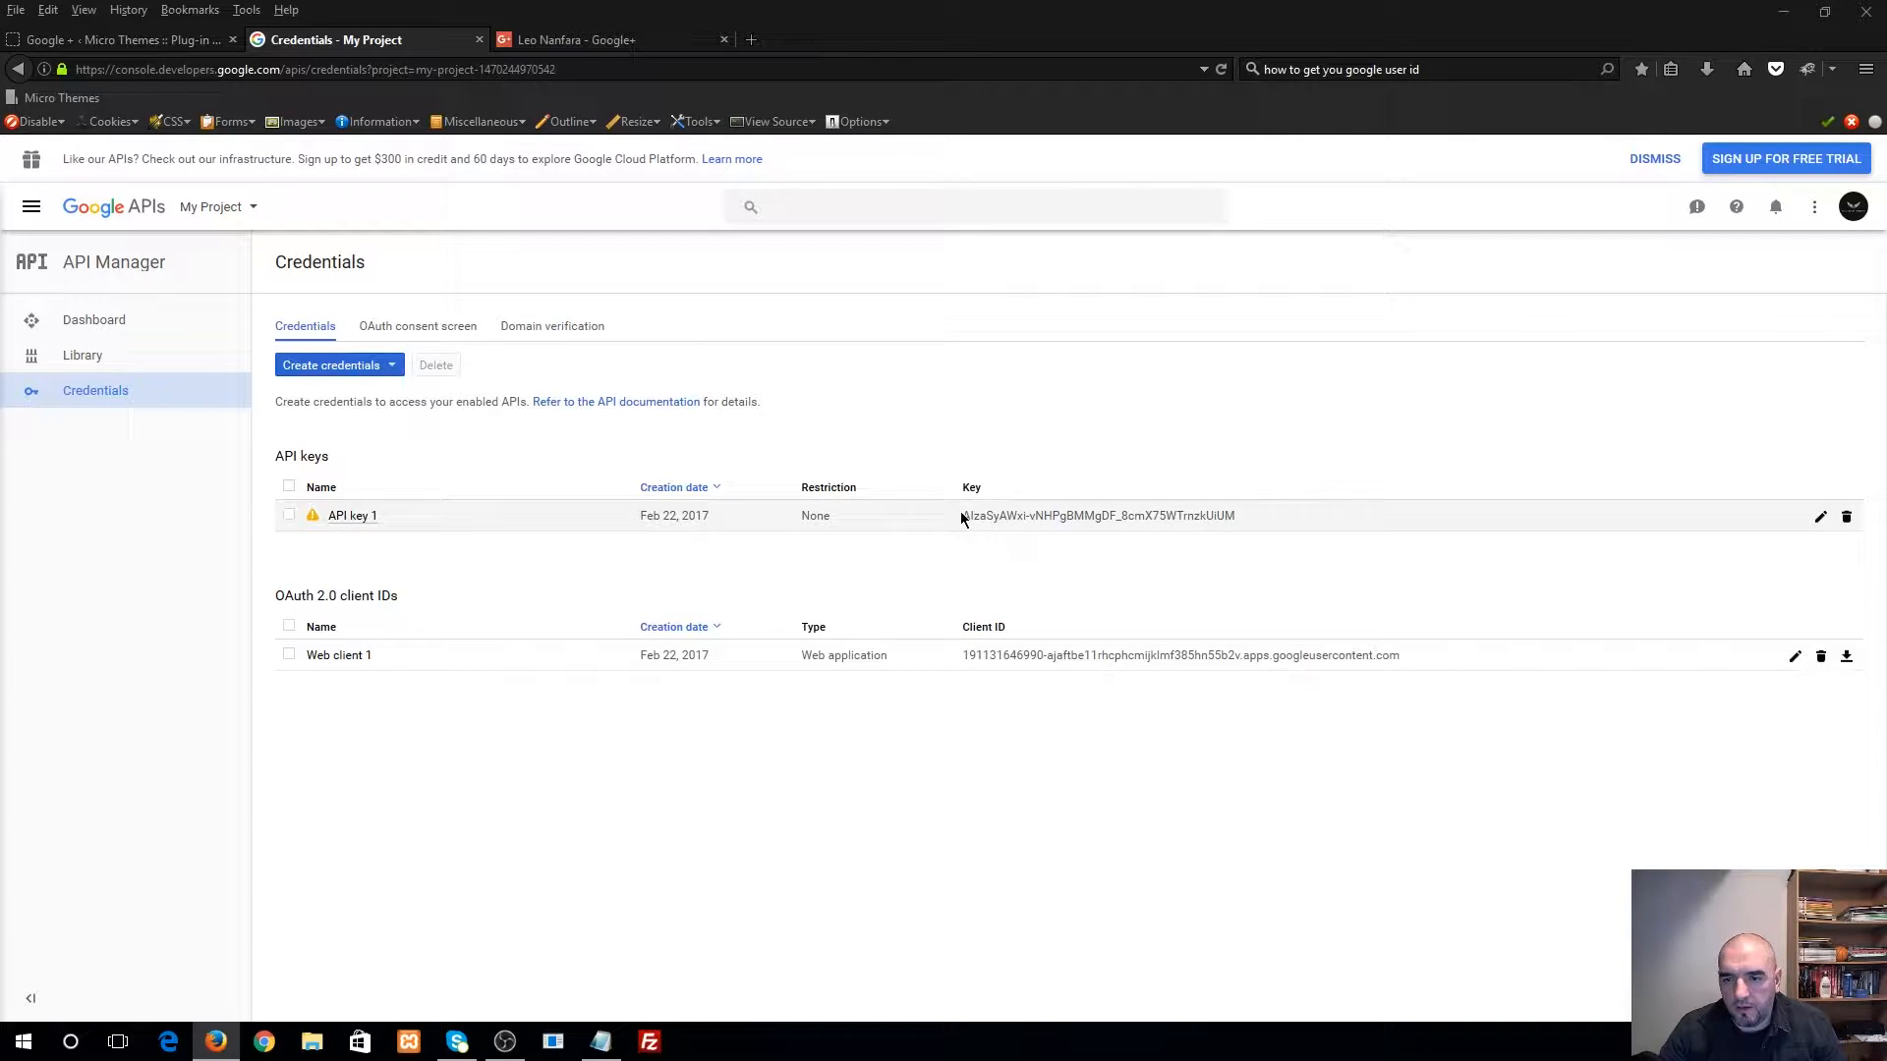
- Copy the new API key into the API Key field of the plugin's Google settings and save the settings
left_click_drag(963, 517, 962, 517)
key("ctrl+c")
left_click(181, 40)
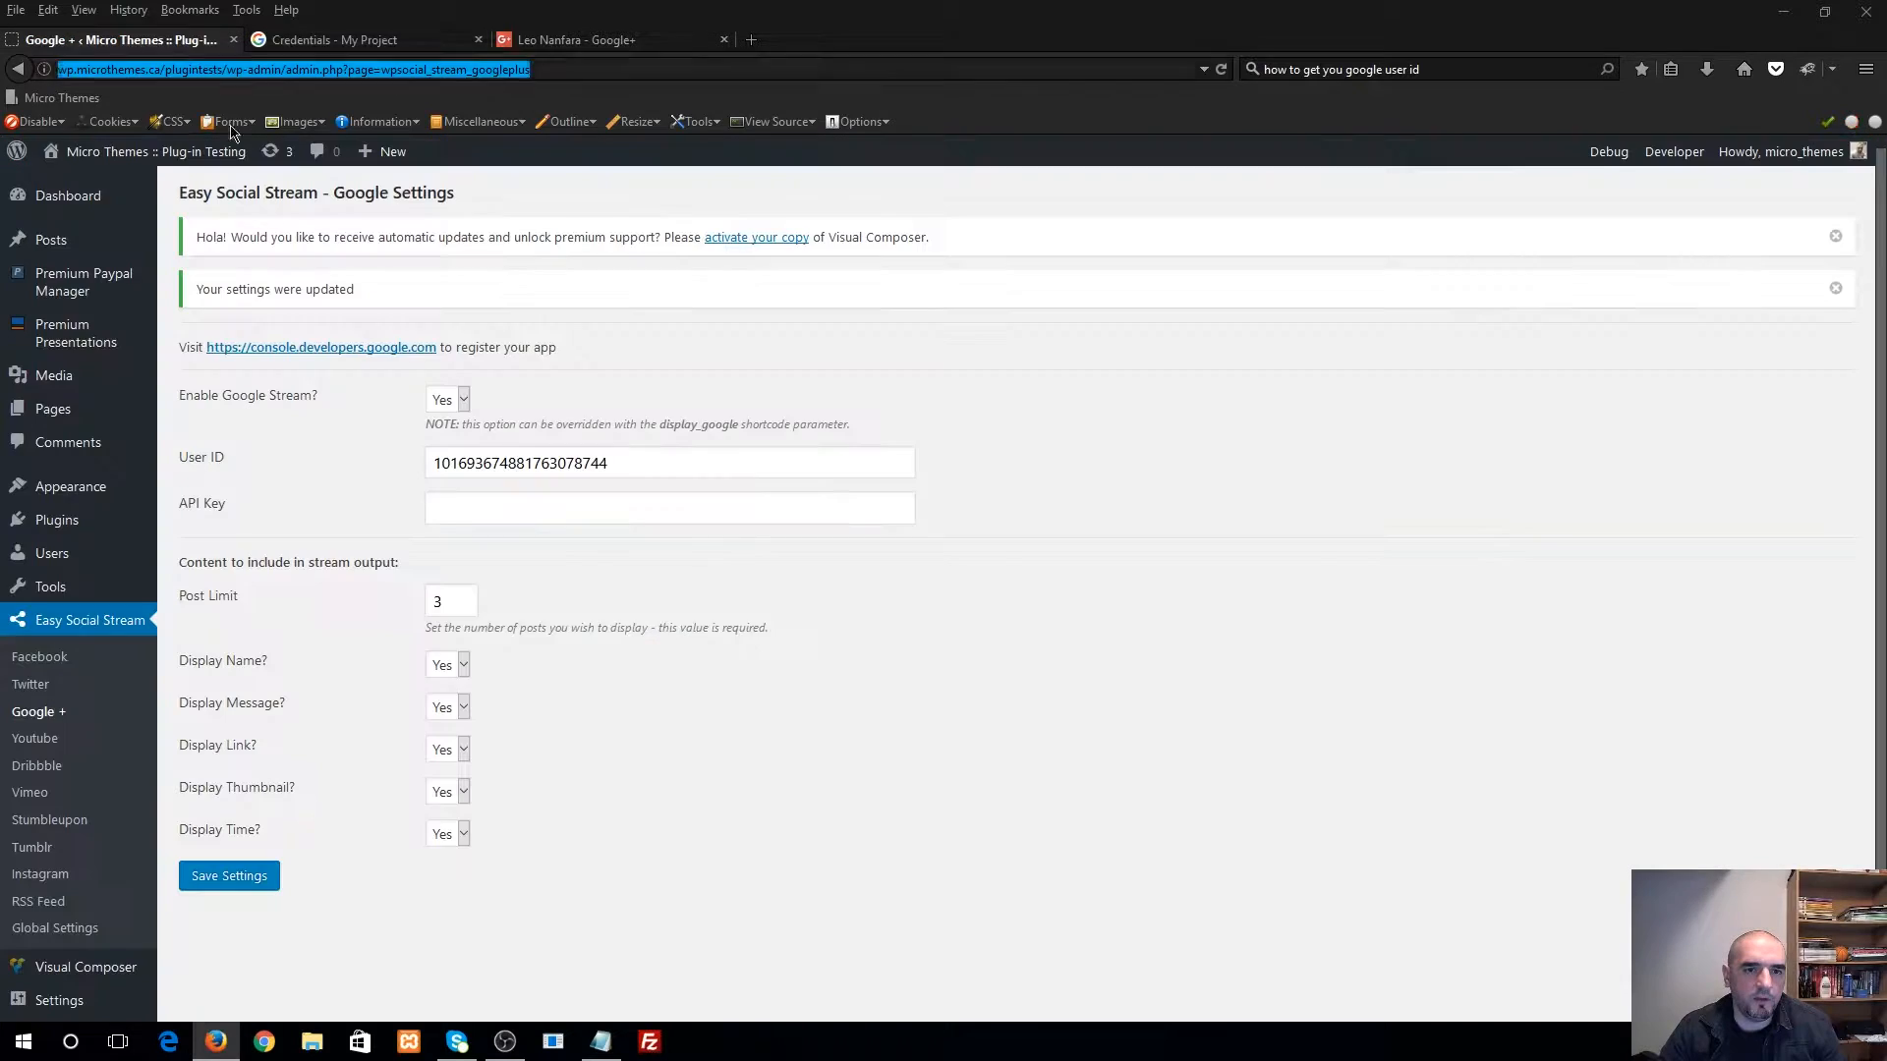
left_click(483, 507)
key("ctrl+v")
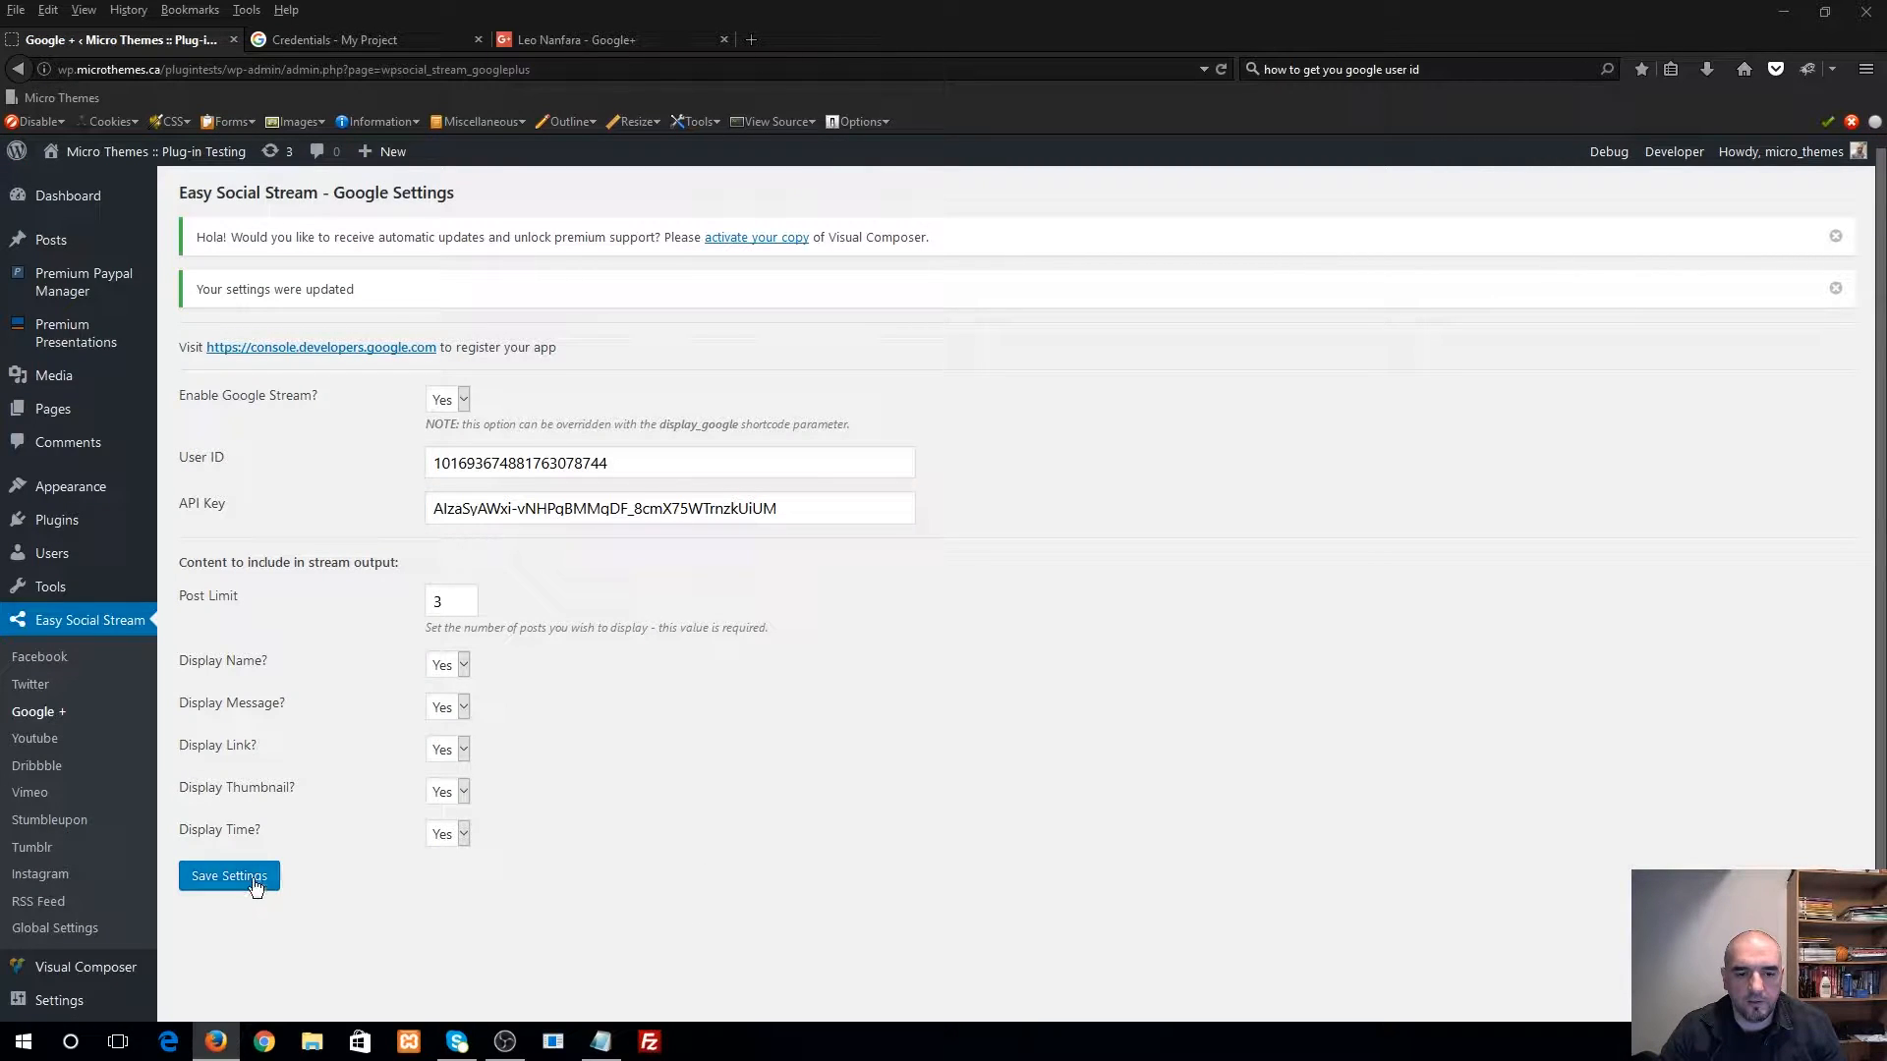
left_click(254, 886)
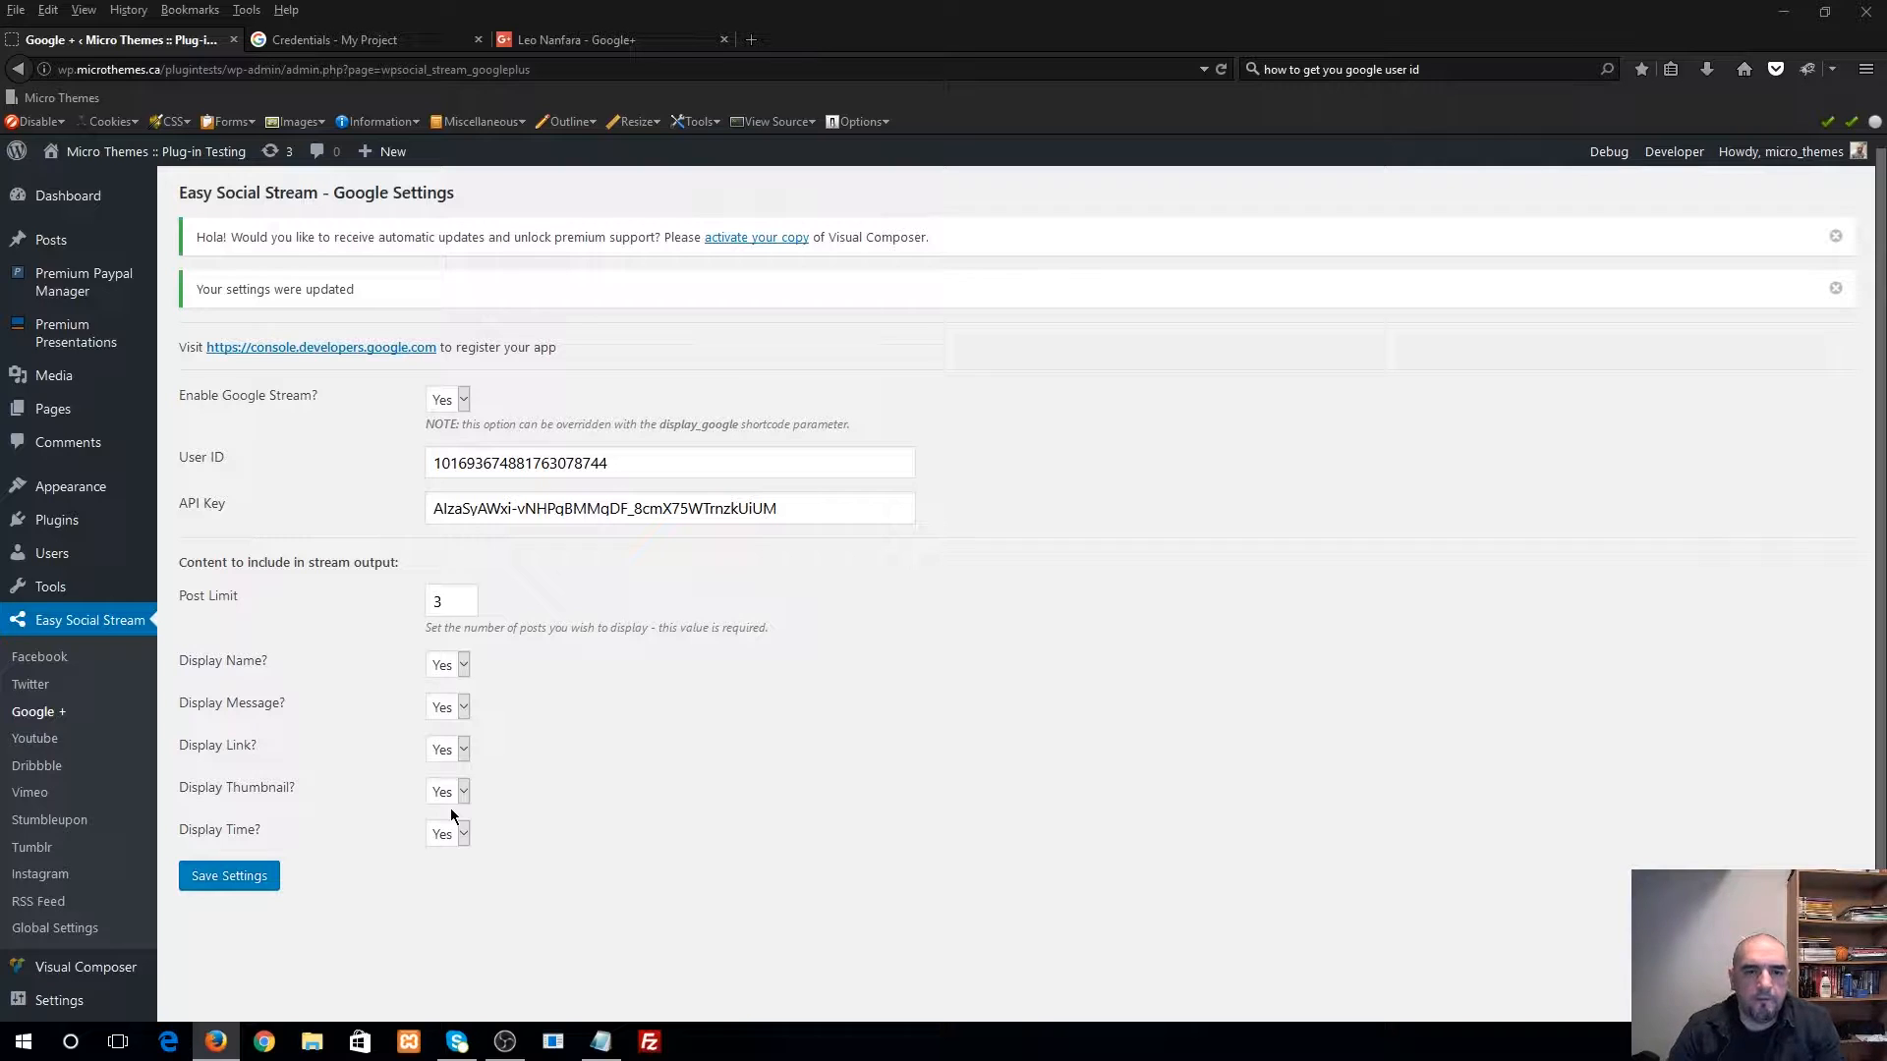
- View the published Easy Social Stream page from the WordPress pages list in a separate tab and examine its Google+ posts
mouse_move(125, 413)
right_click(206, 410)
left_click(238, 424)
left_click(376, 42)
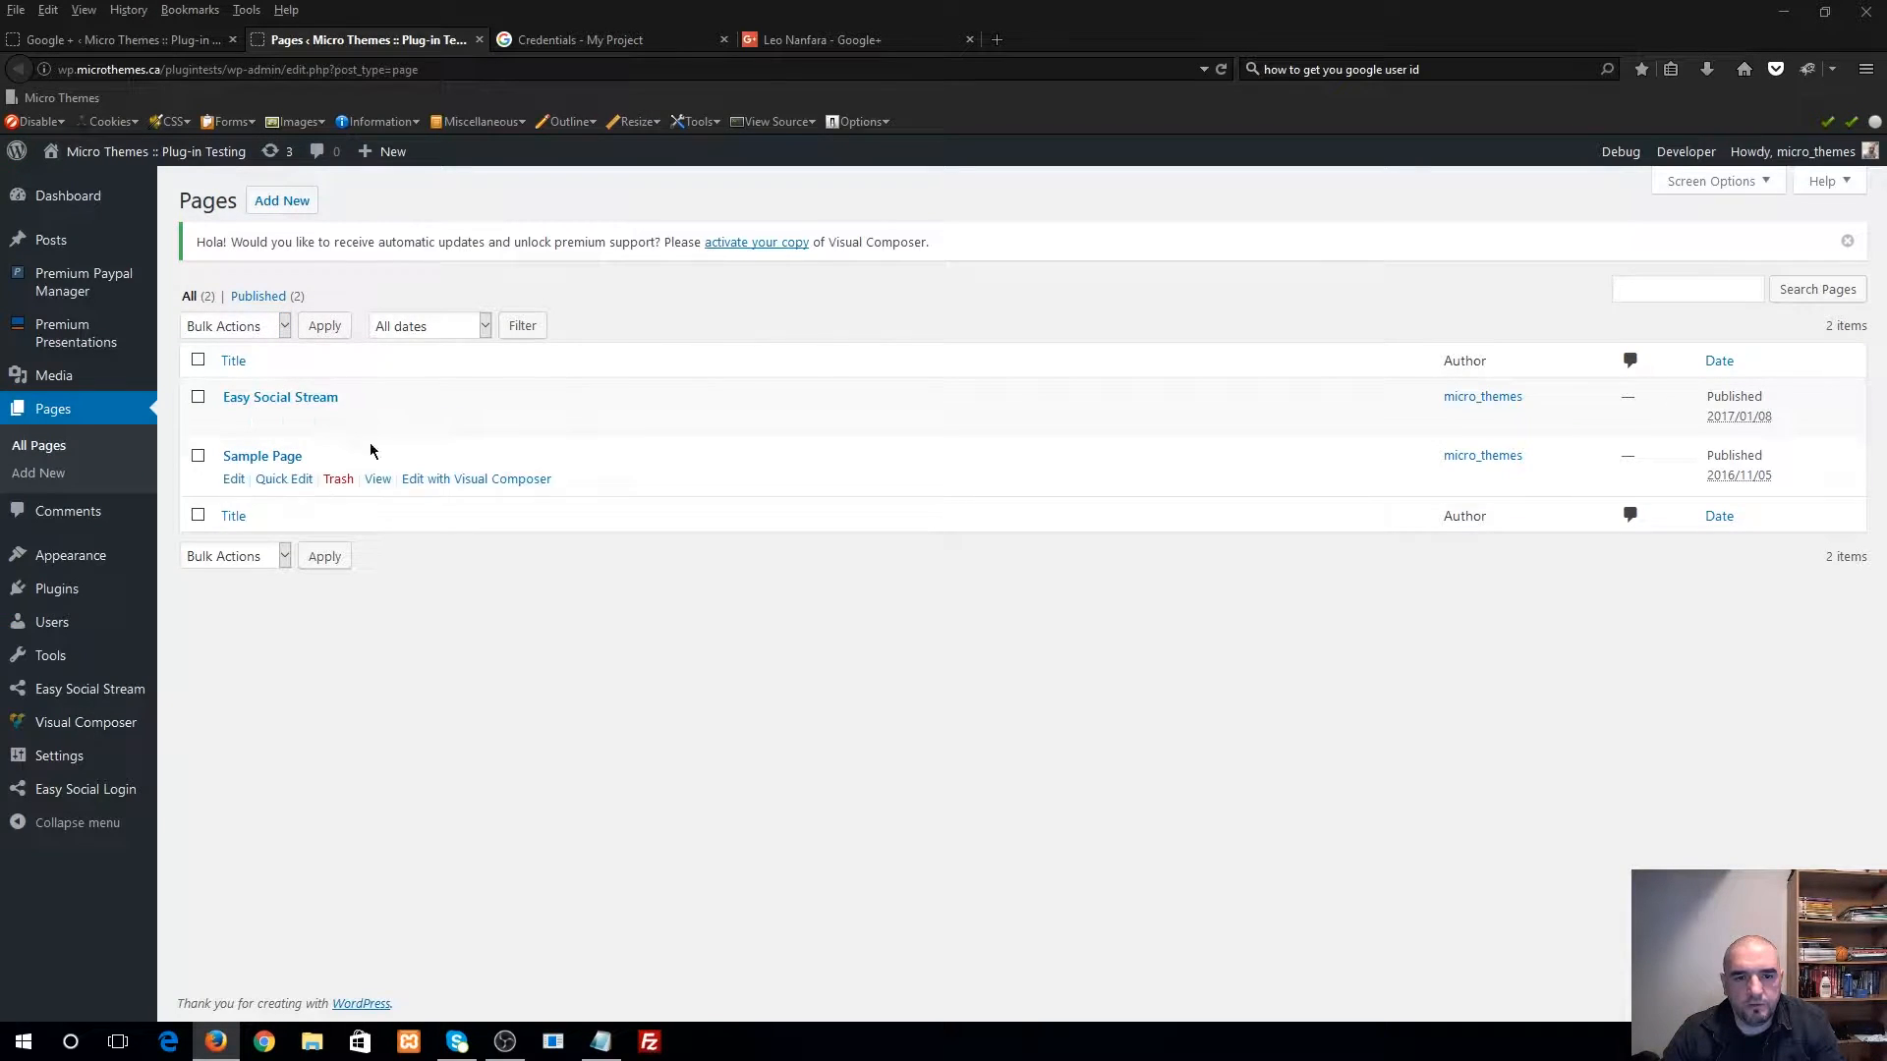
left_click(484, 423)
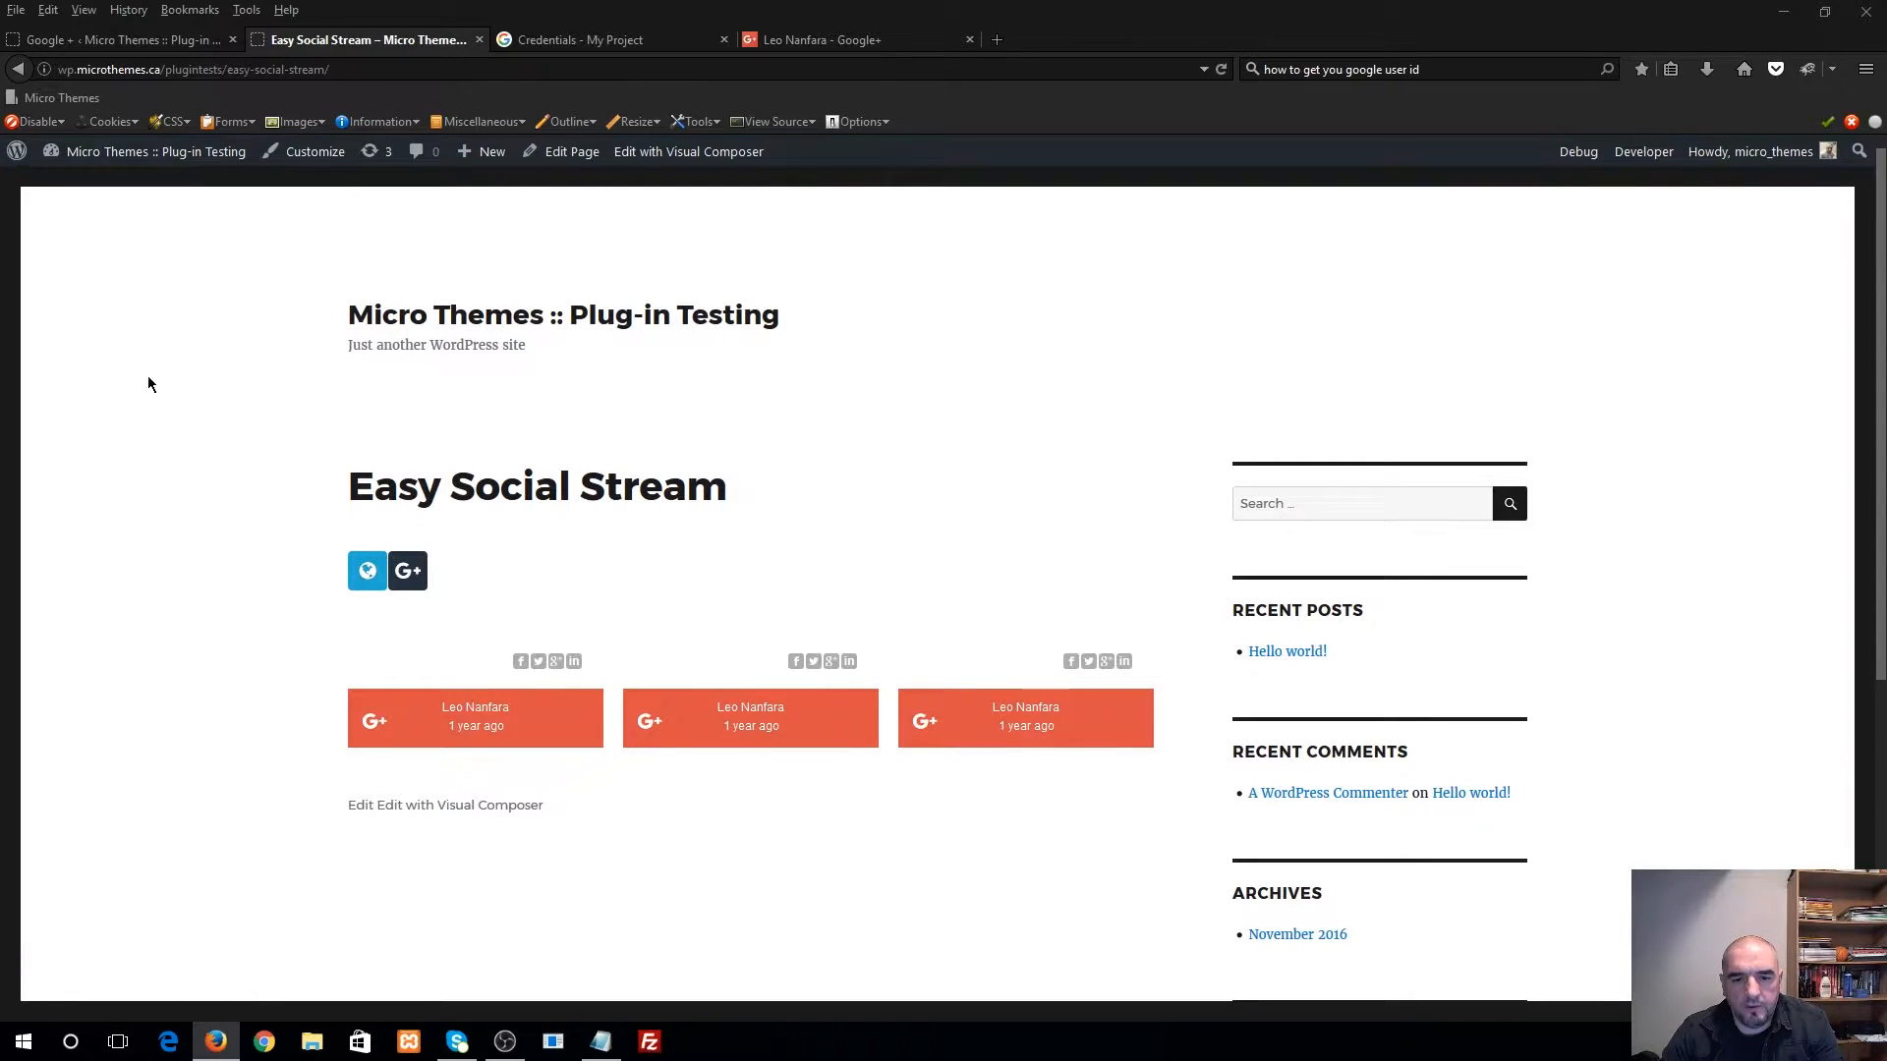
scroll(173, 452, "down", 2)
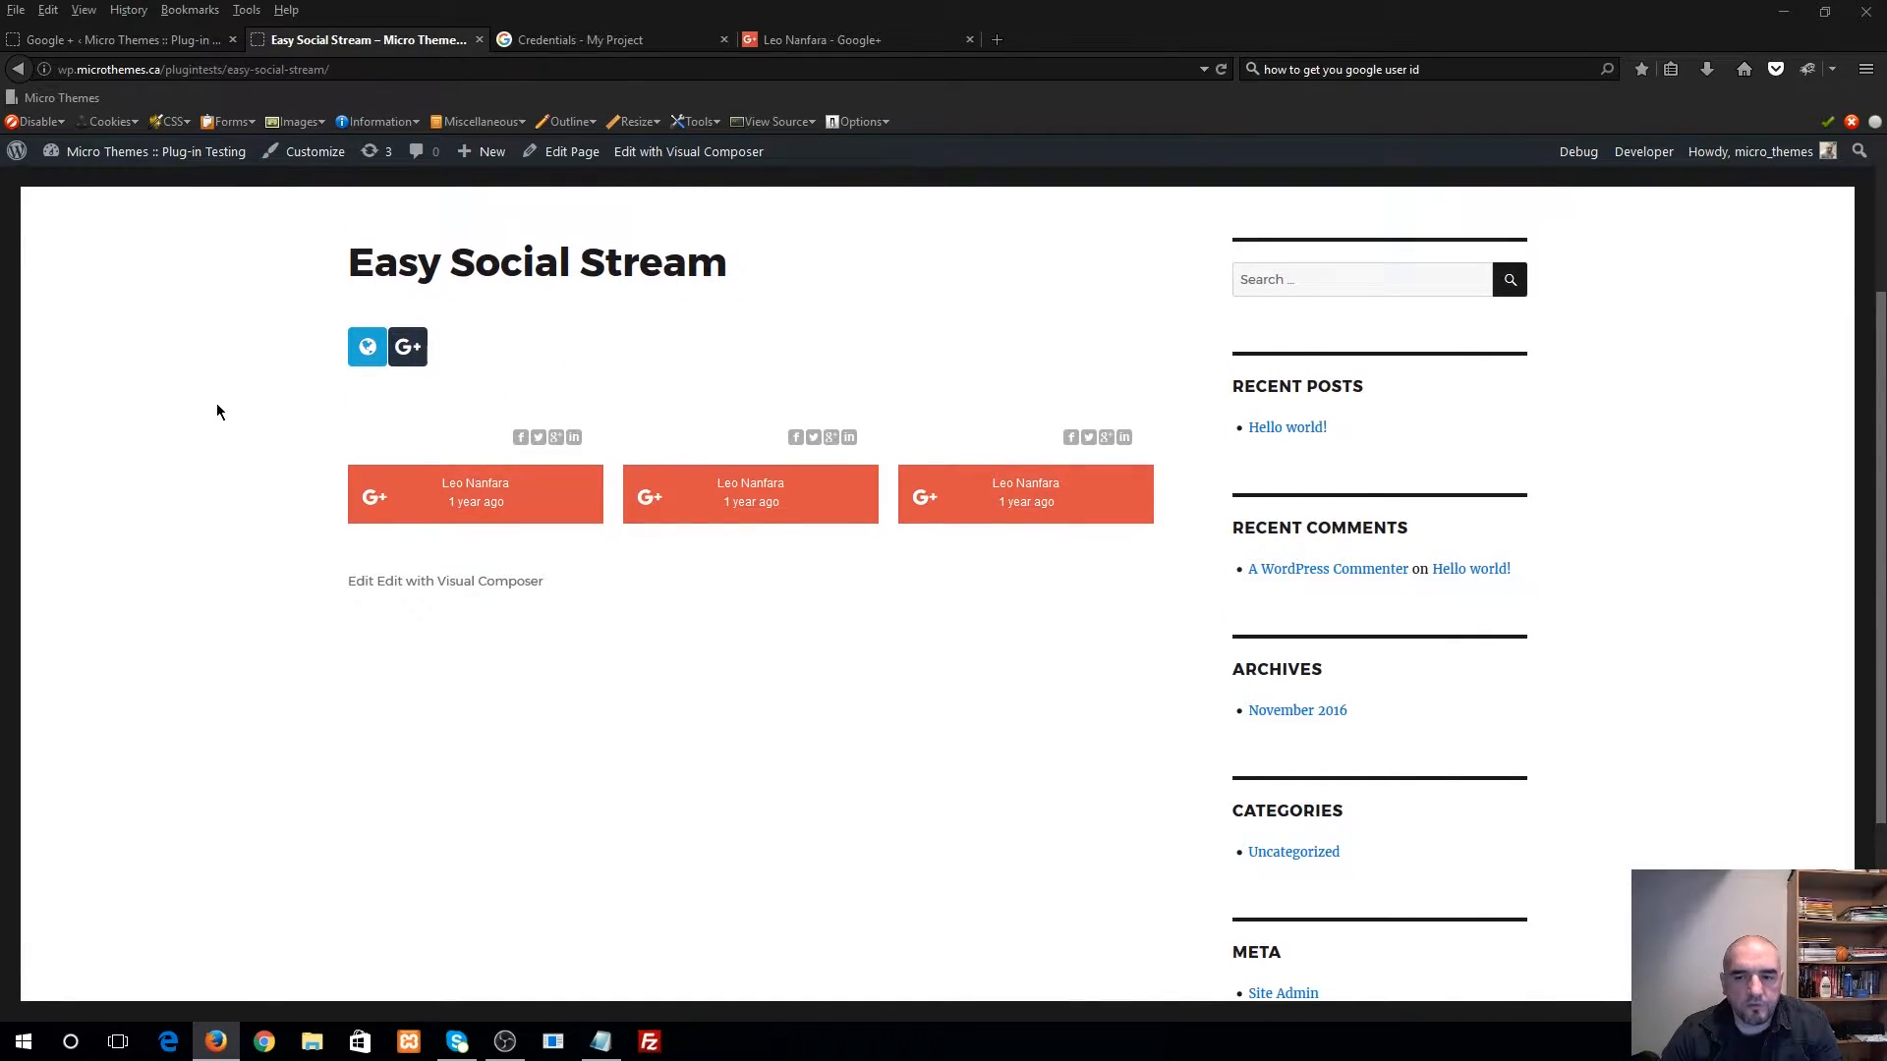
scroll(232, 423, "up", 2)
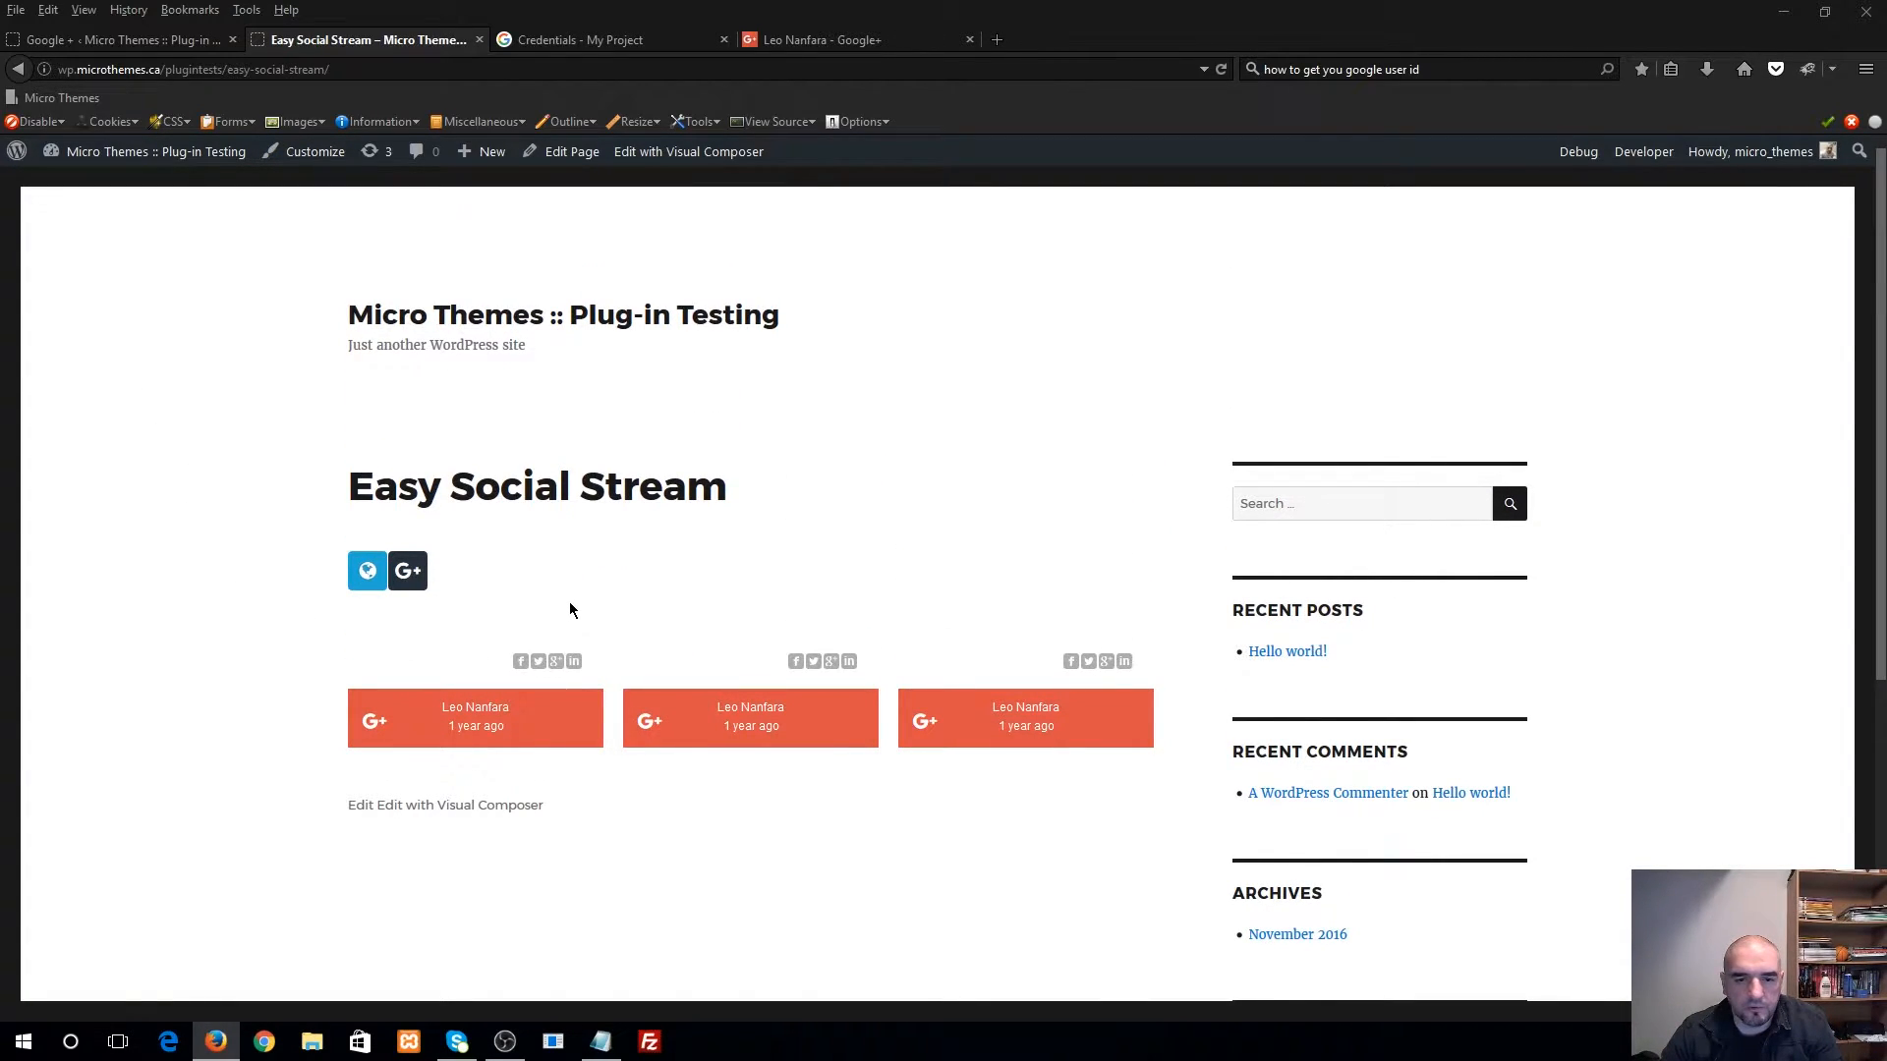
scroll(201, 700, "down", 2)
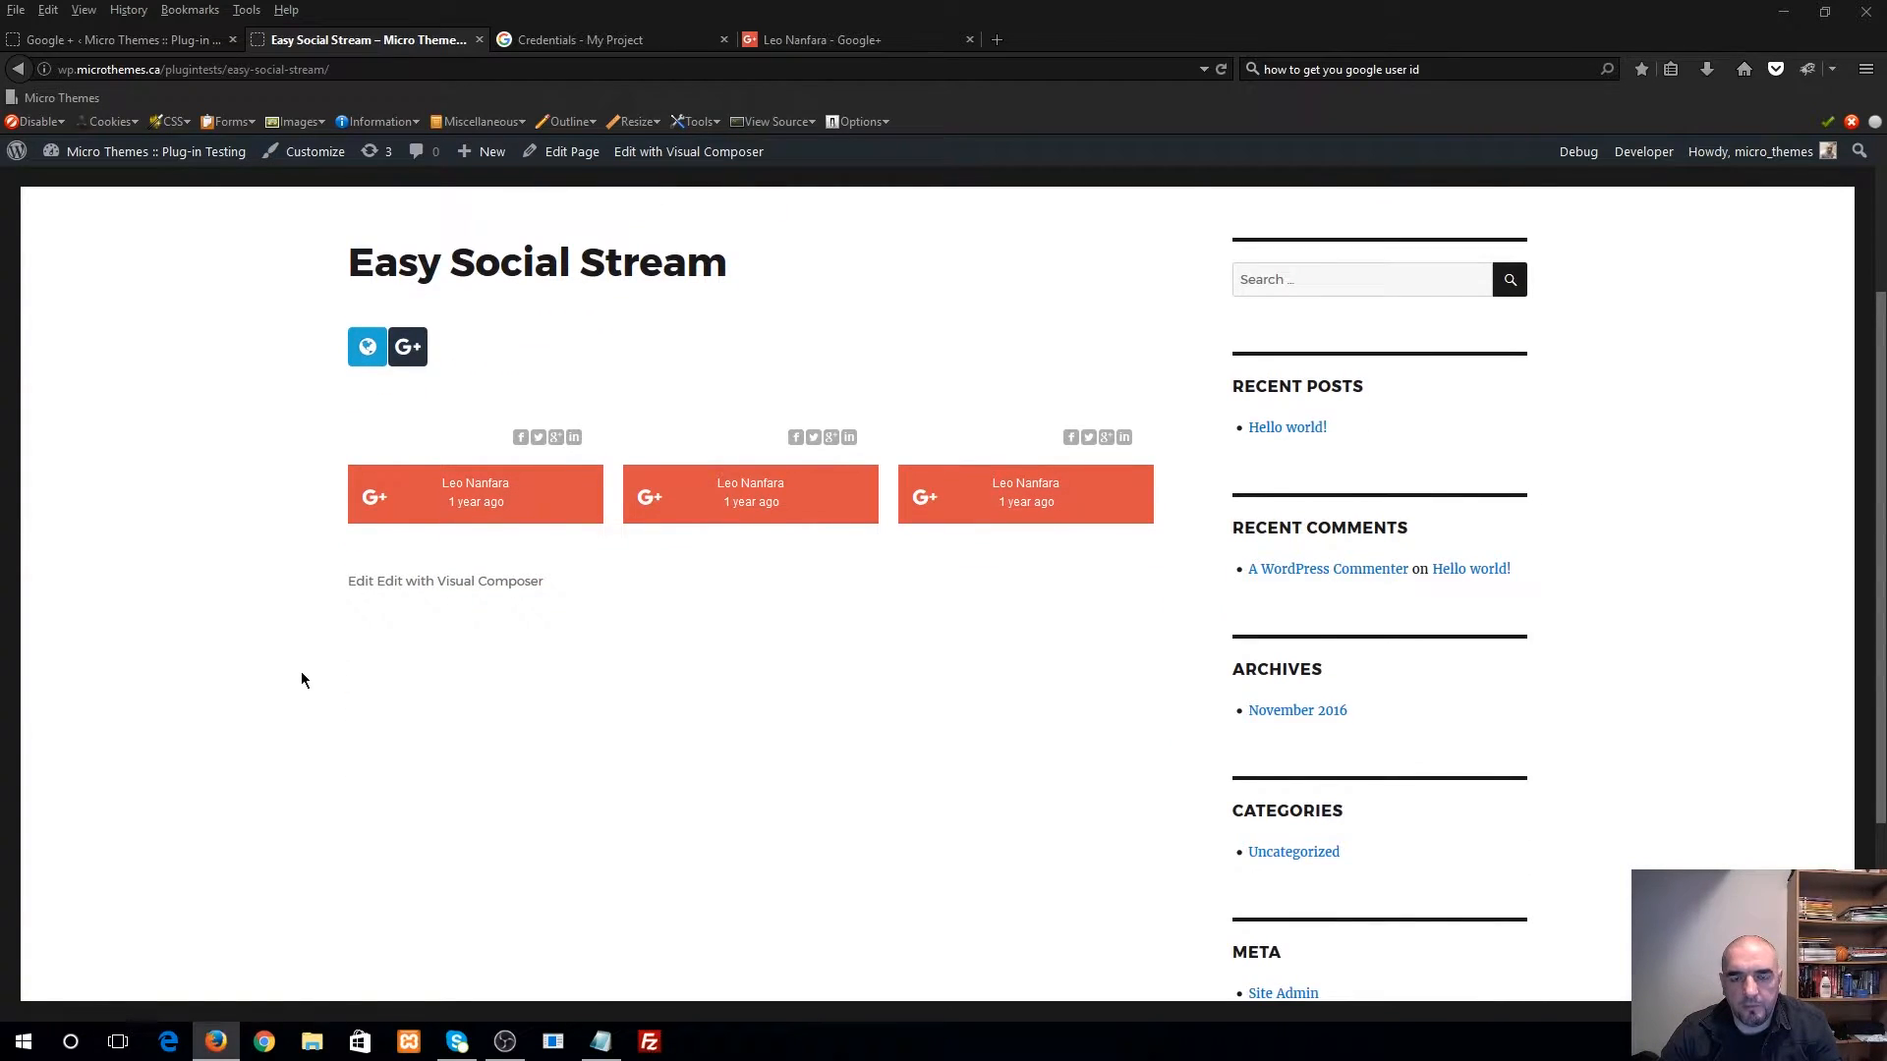
scroll(227, 643, "up", 1)
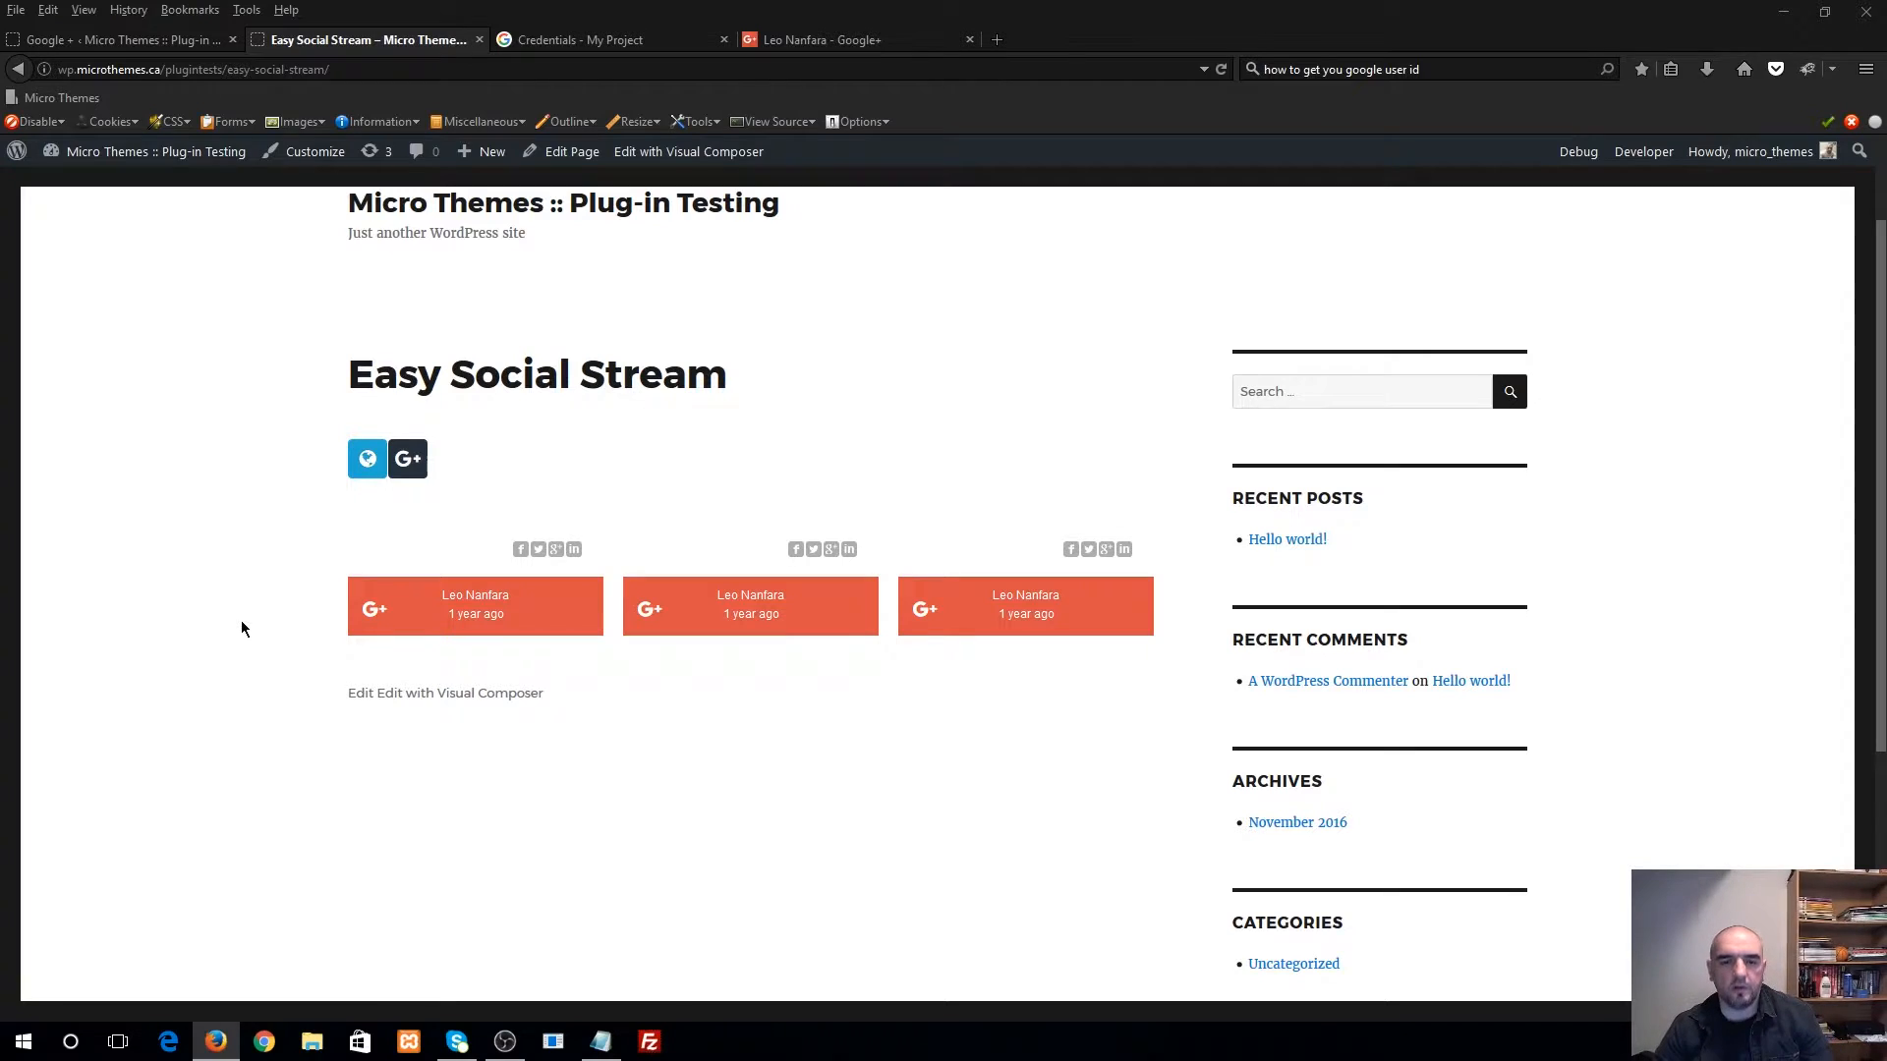
scroll(197, 697, "up", 1)
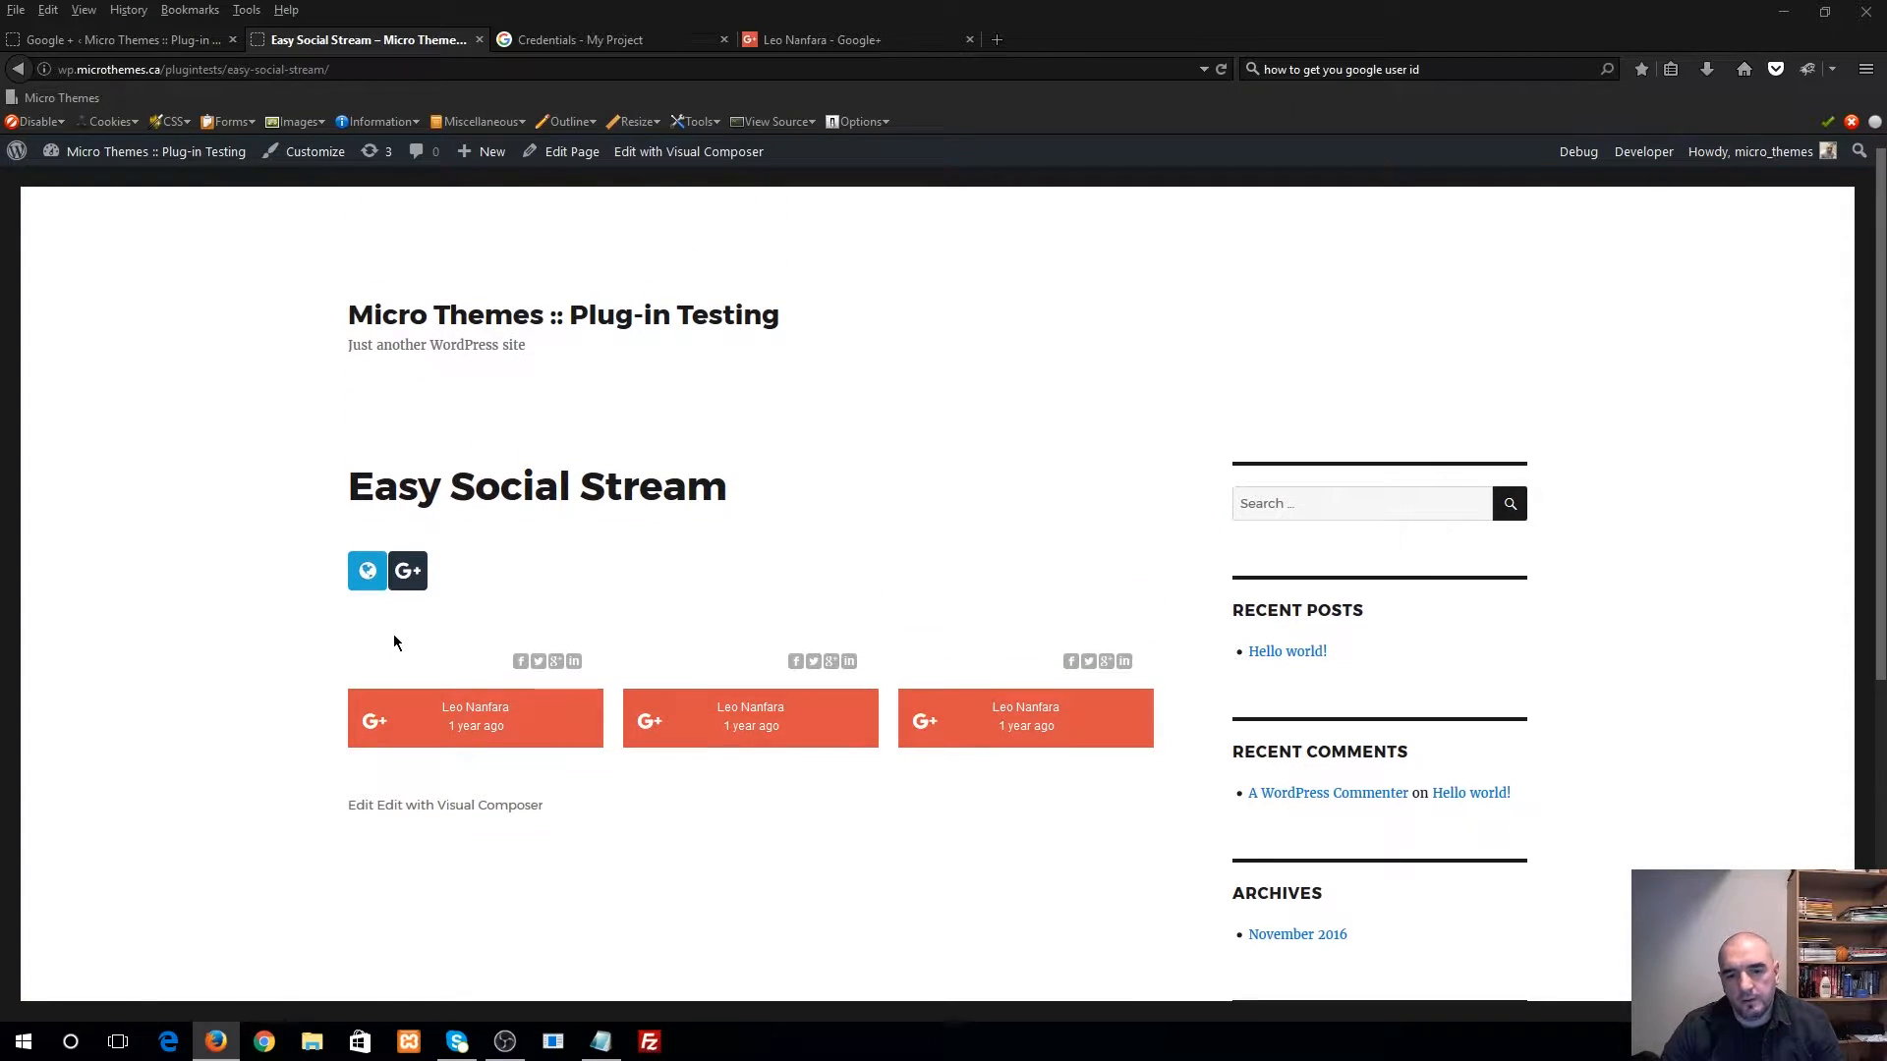
left_click_drag(484, 716, 1028, 747)
left_click(763, 768)
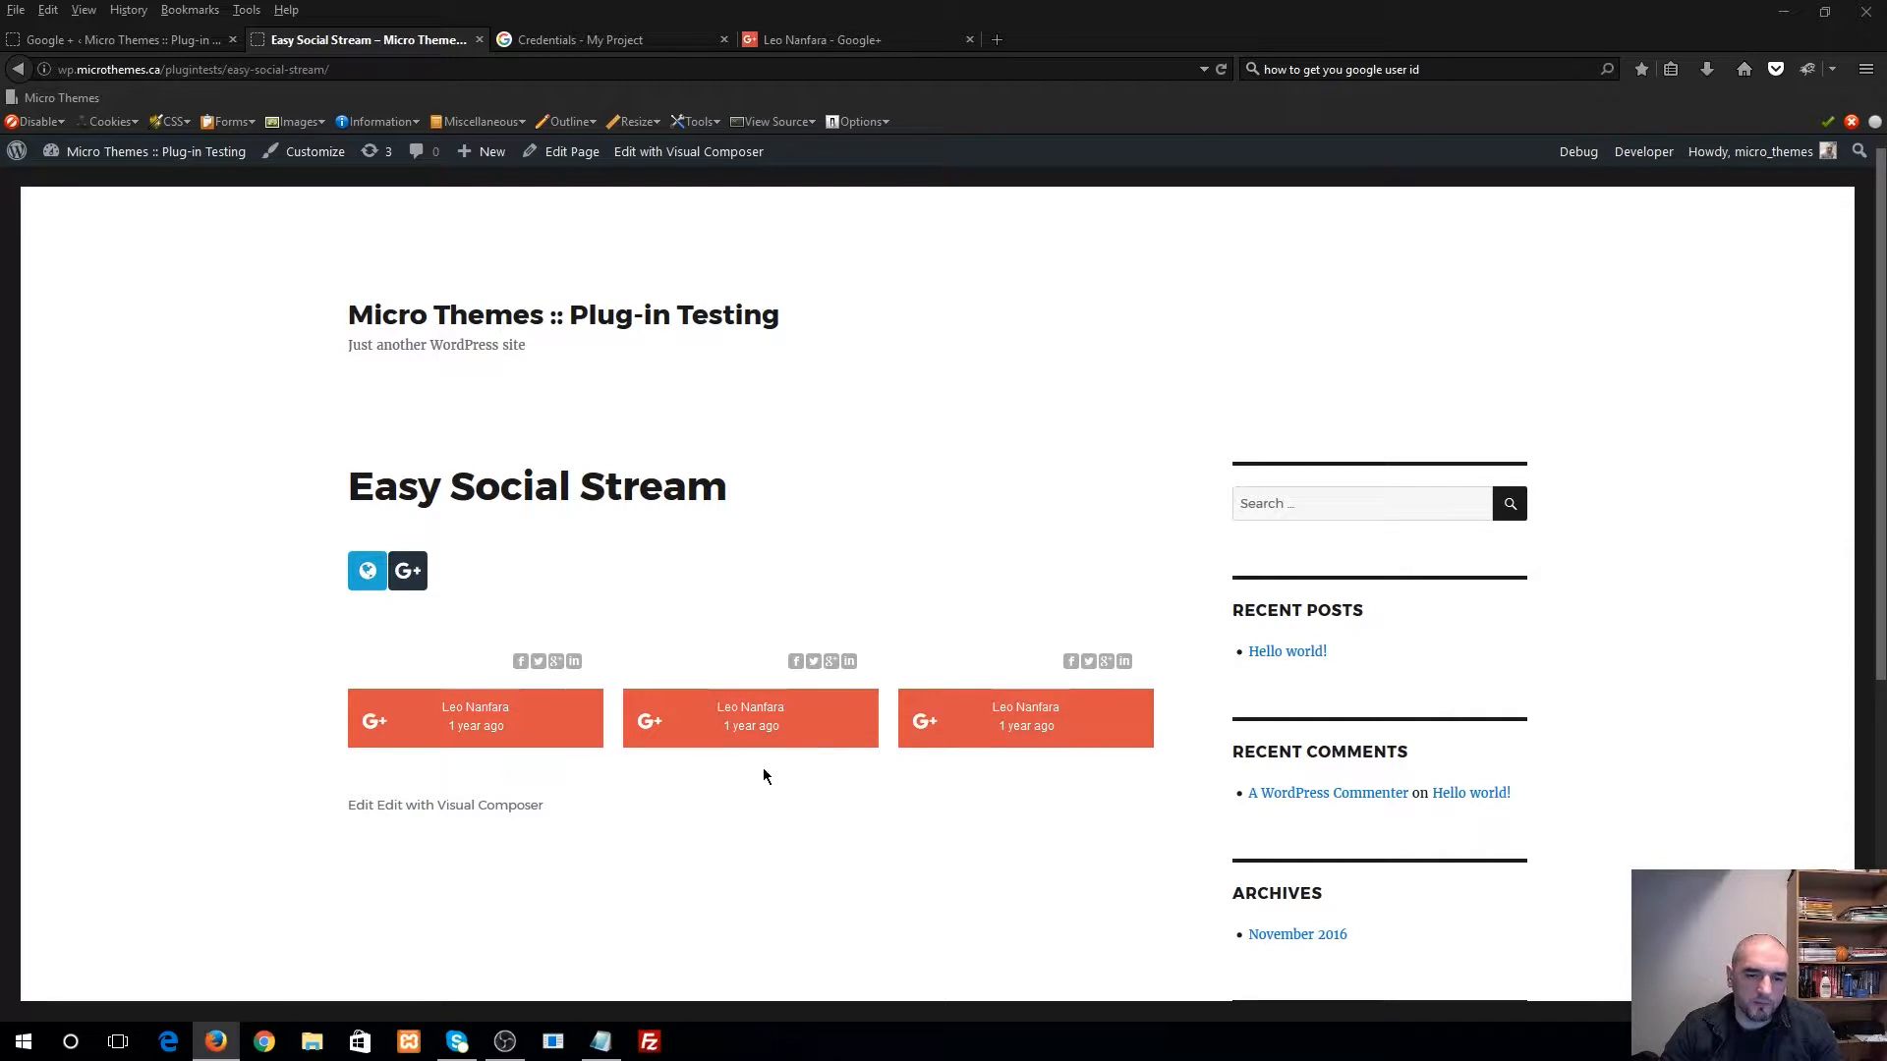
- Clear the API key from the plugin's Google settings, save, and reload the Easy Social Stream page to check the stream
left_click(167, 39)
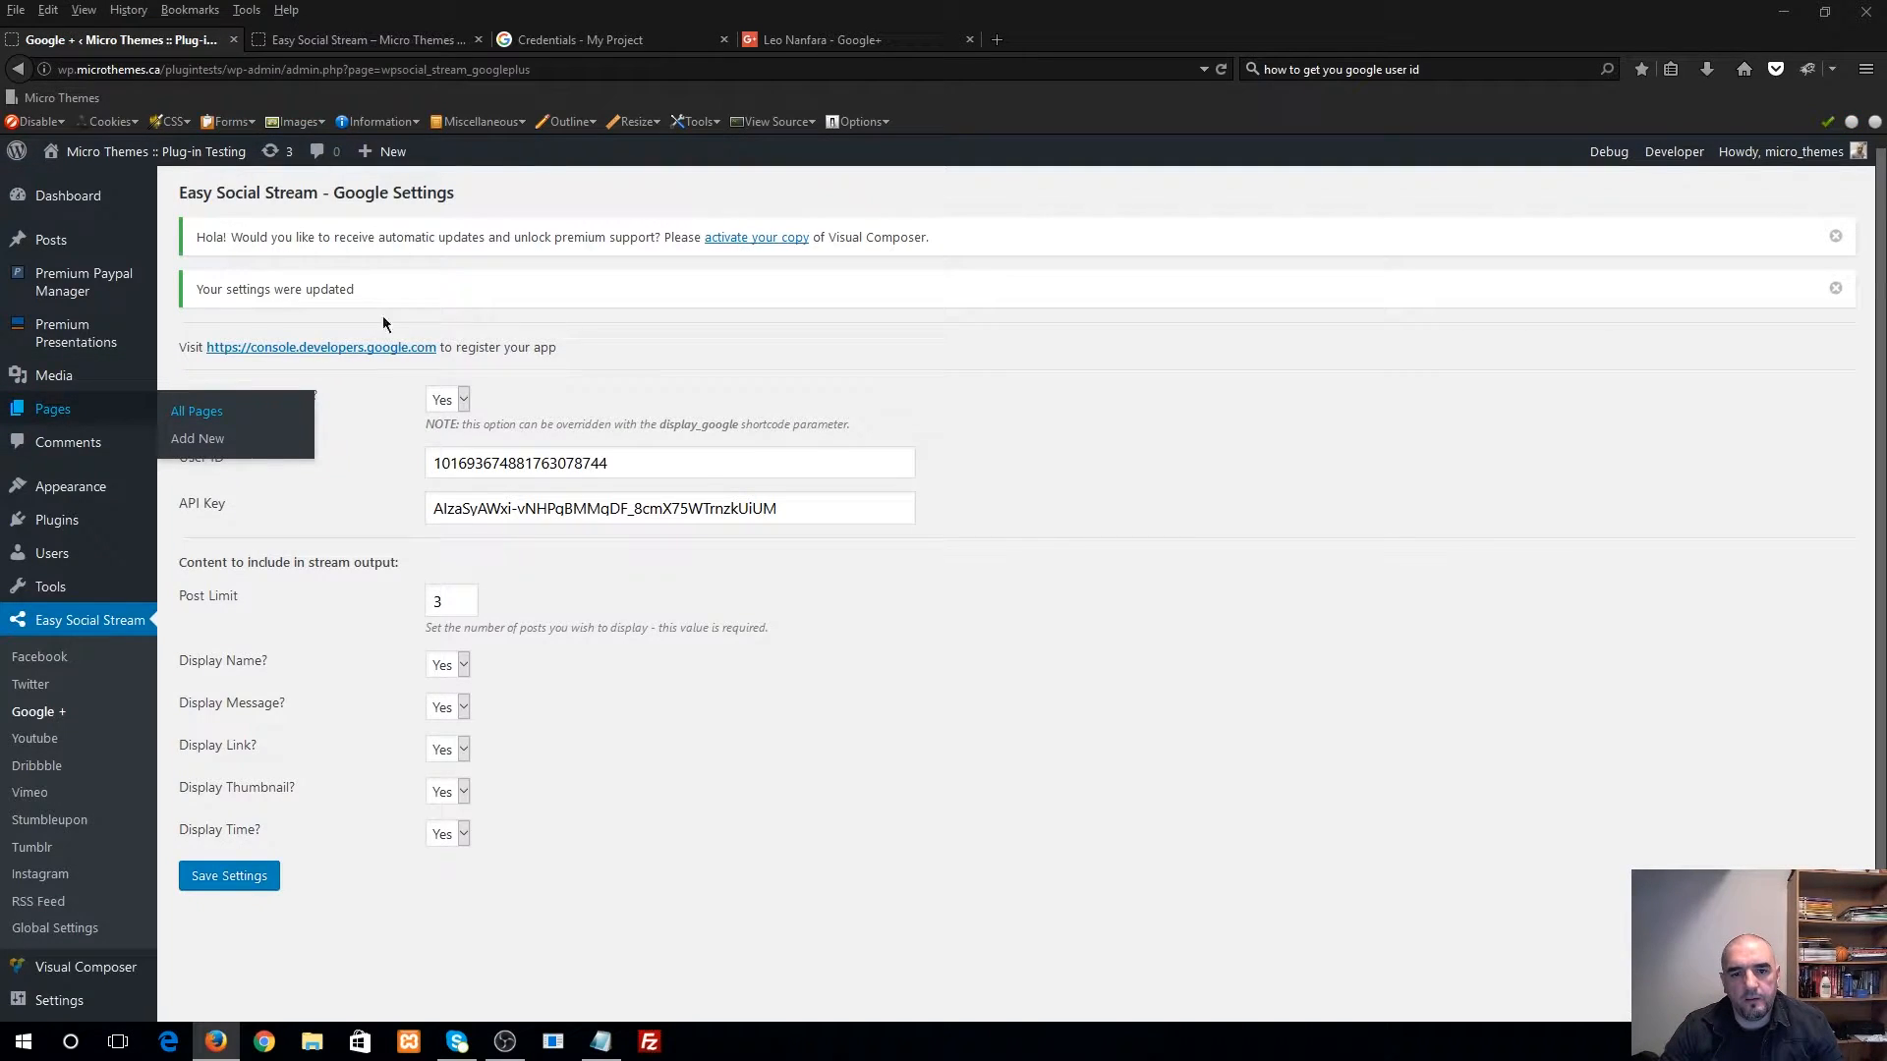
left_click_drag(778, 508, 442, 570)
key("BackSpace")
left_click(269, 881)
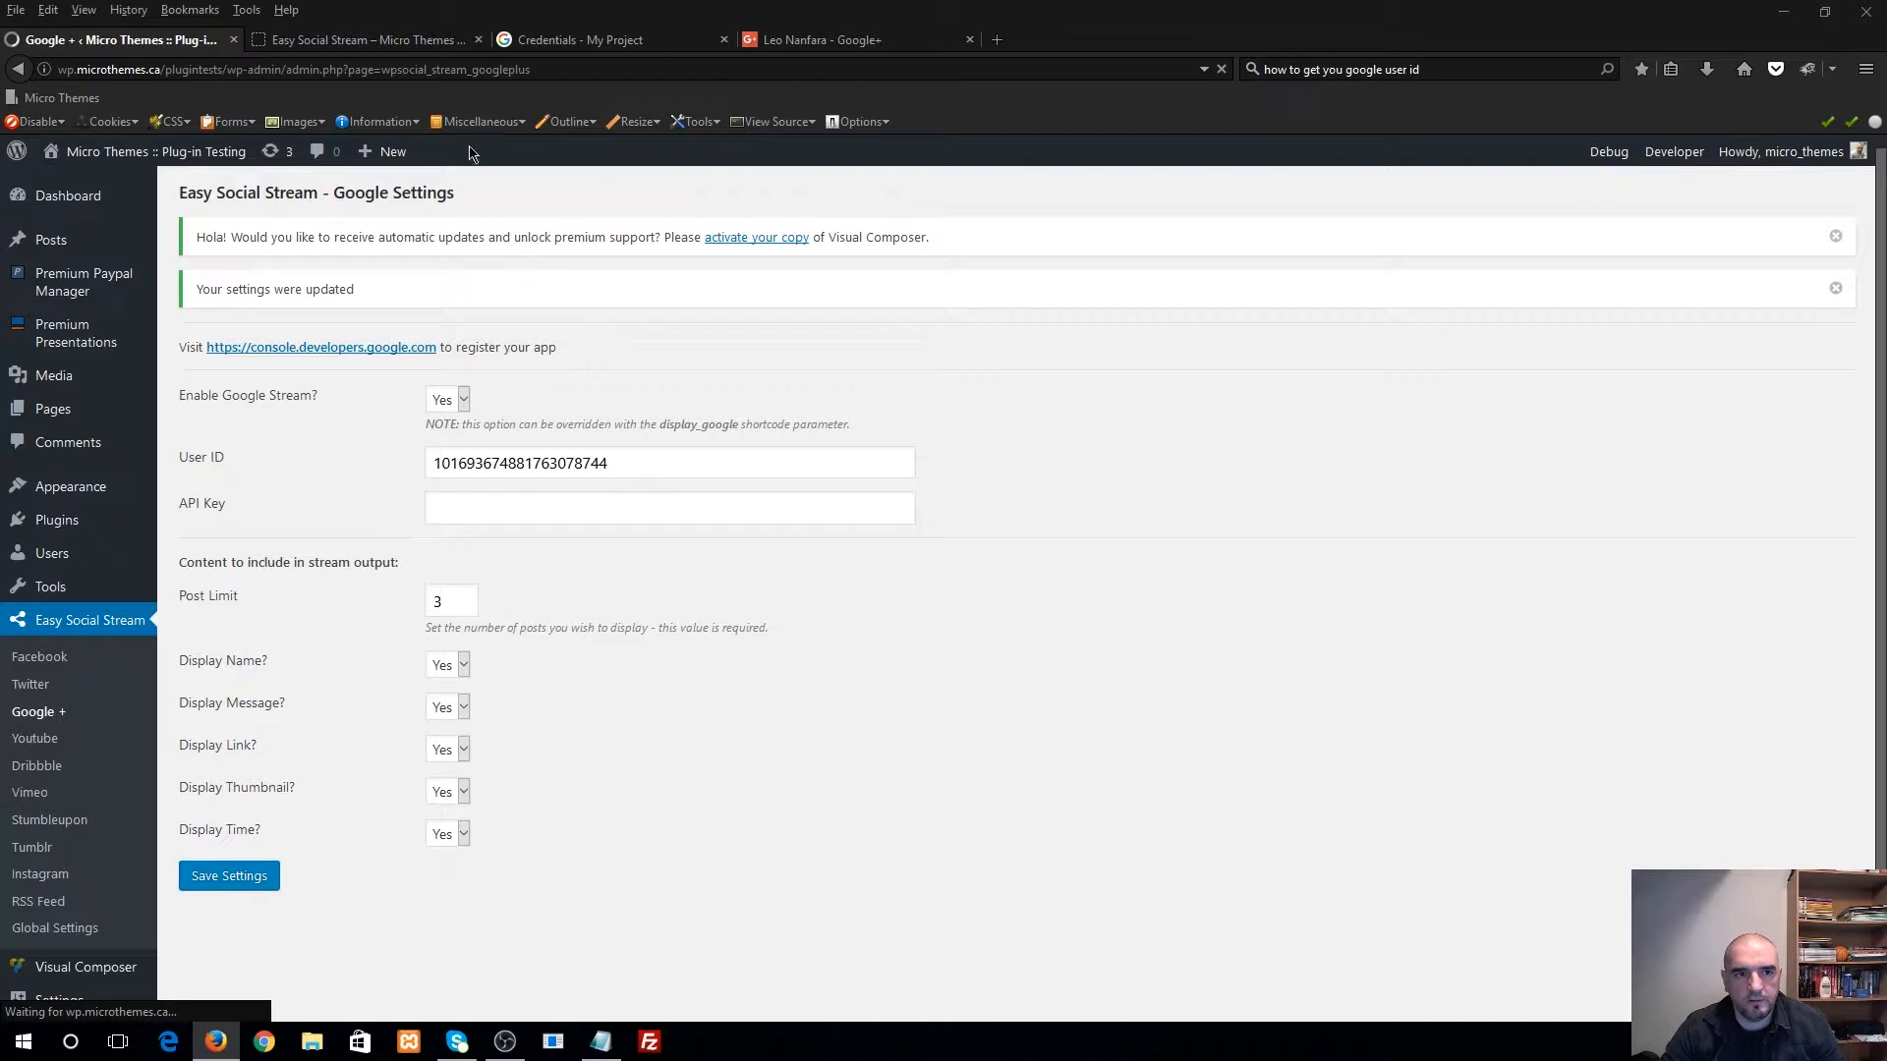
left_click(429, 50)
key("F5")
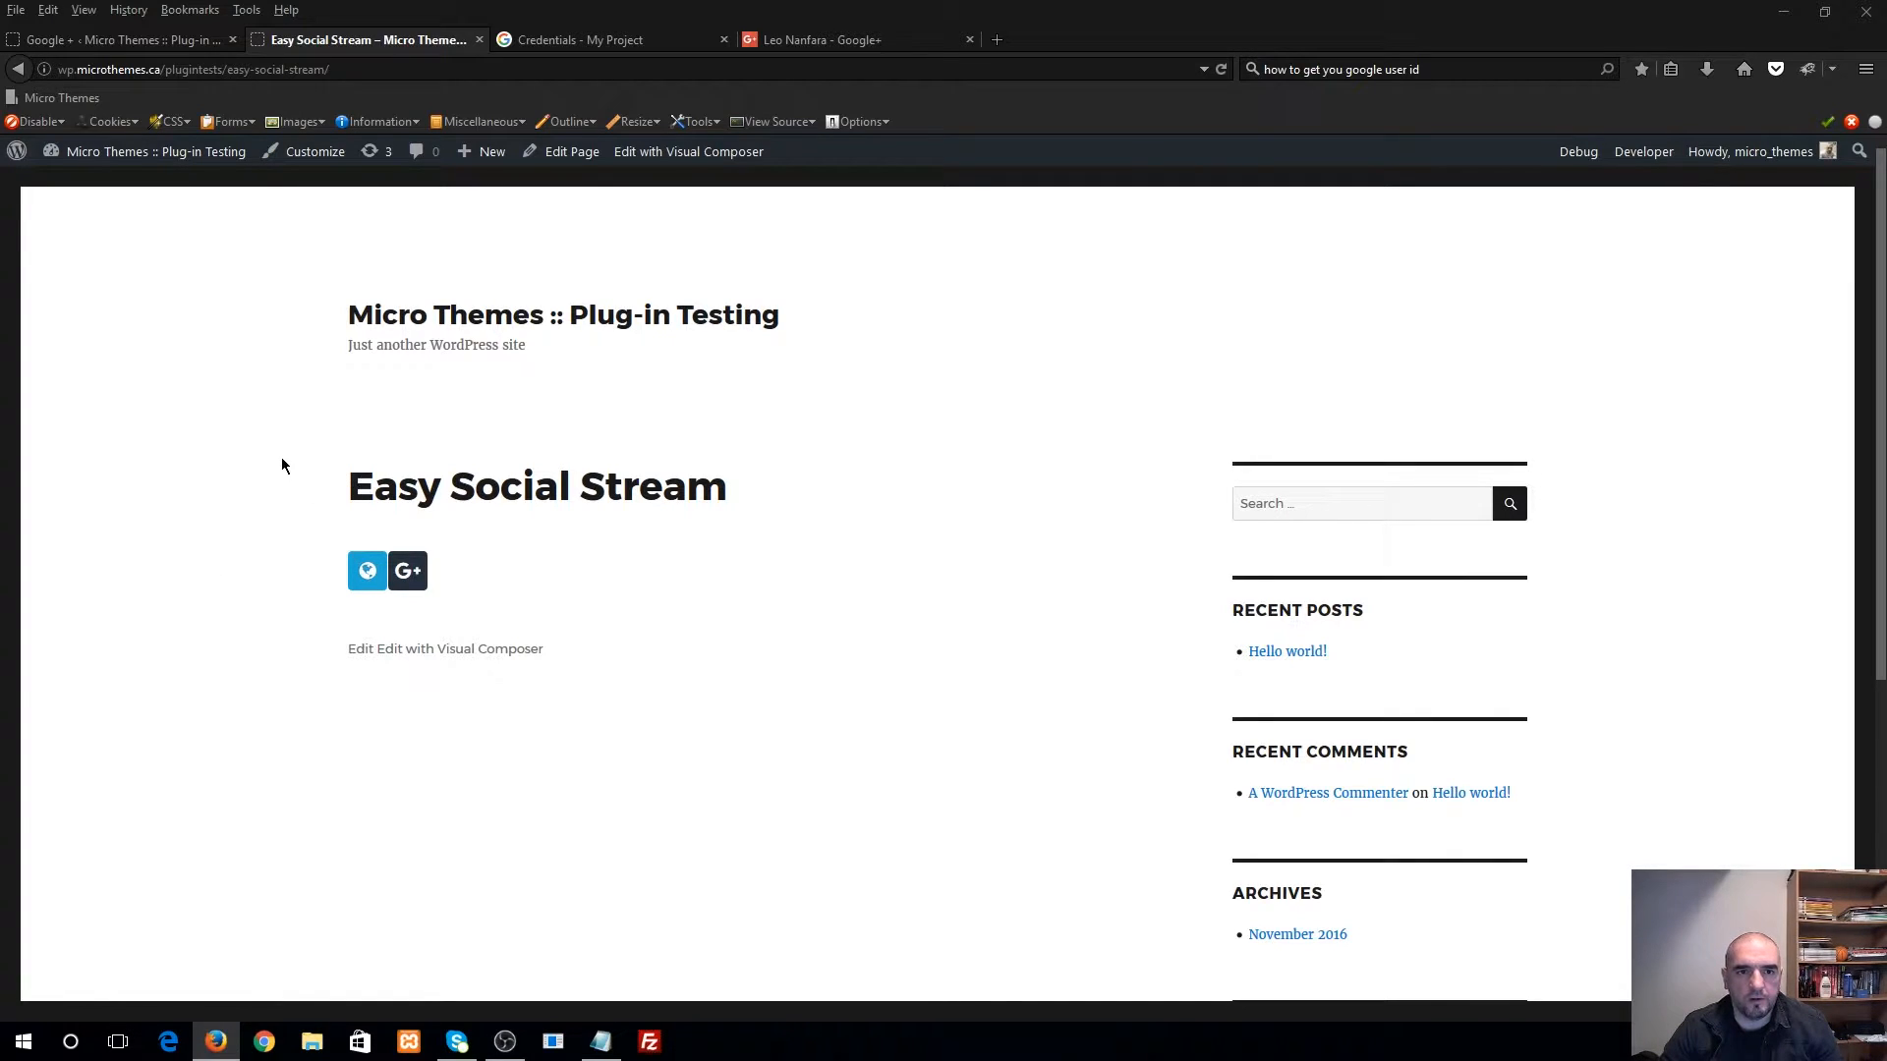
- Re-enter the API key in the plugin's Google settings, save, and check the stream on the reloaded Easy Social Stream page
left_click(196, 39)
left_click(539, 512)
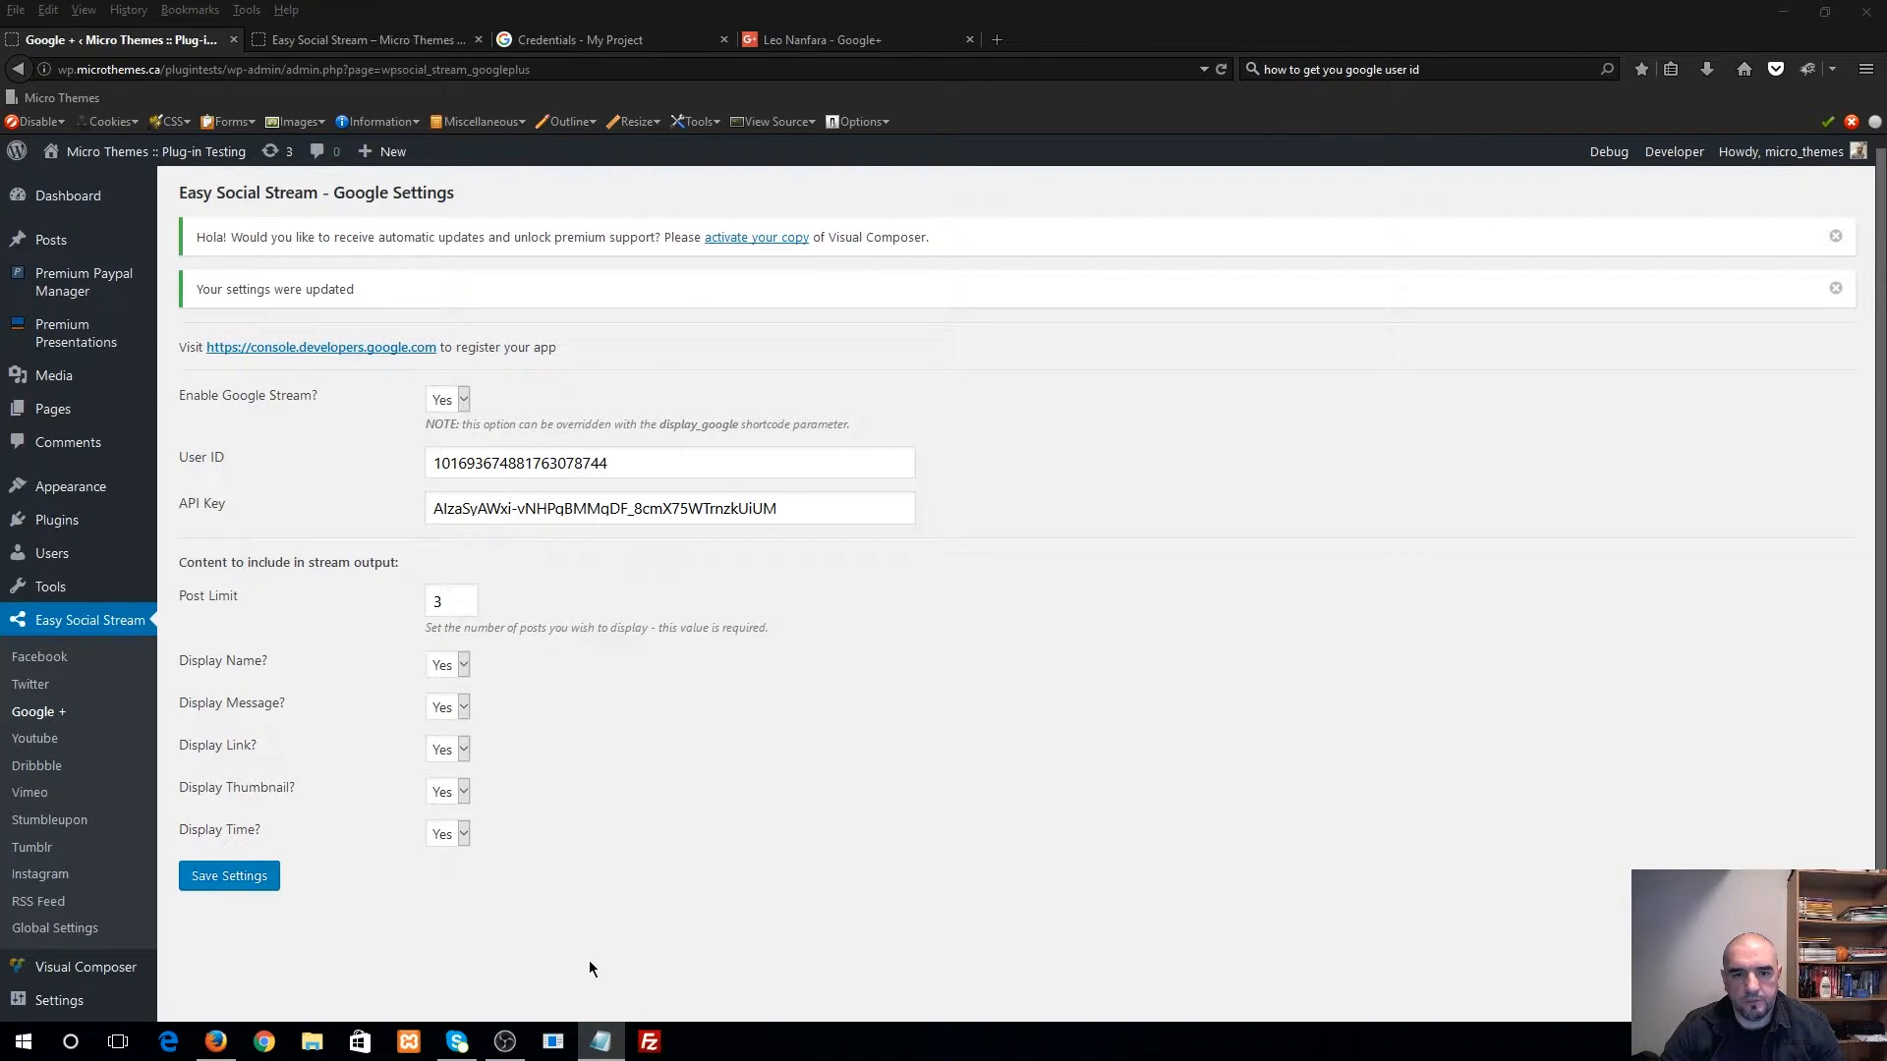
left_click(235, 882)
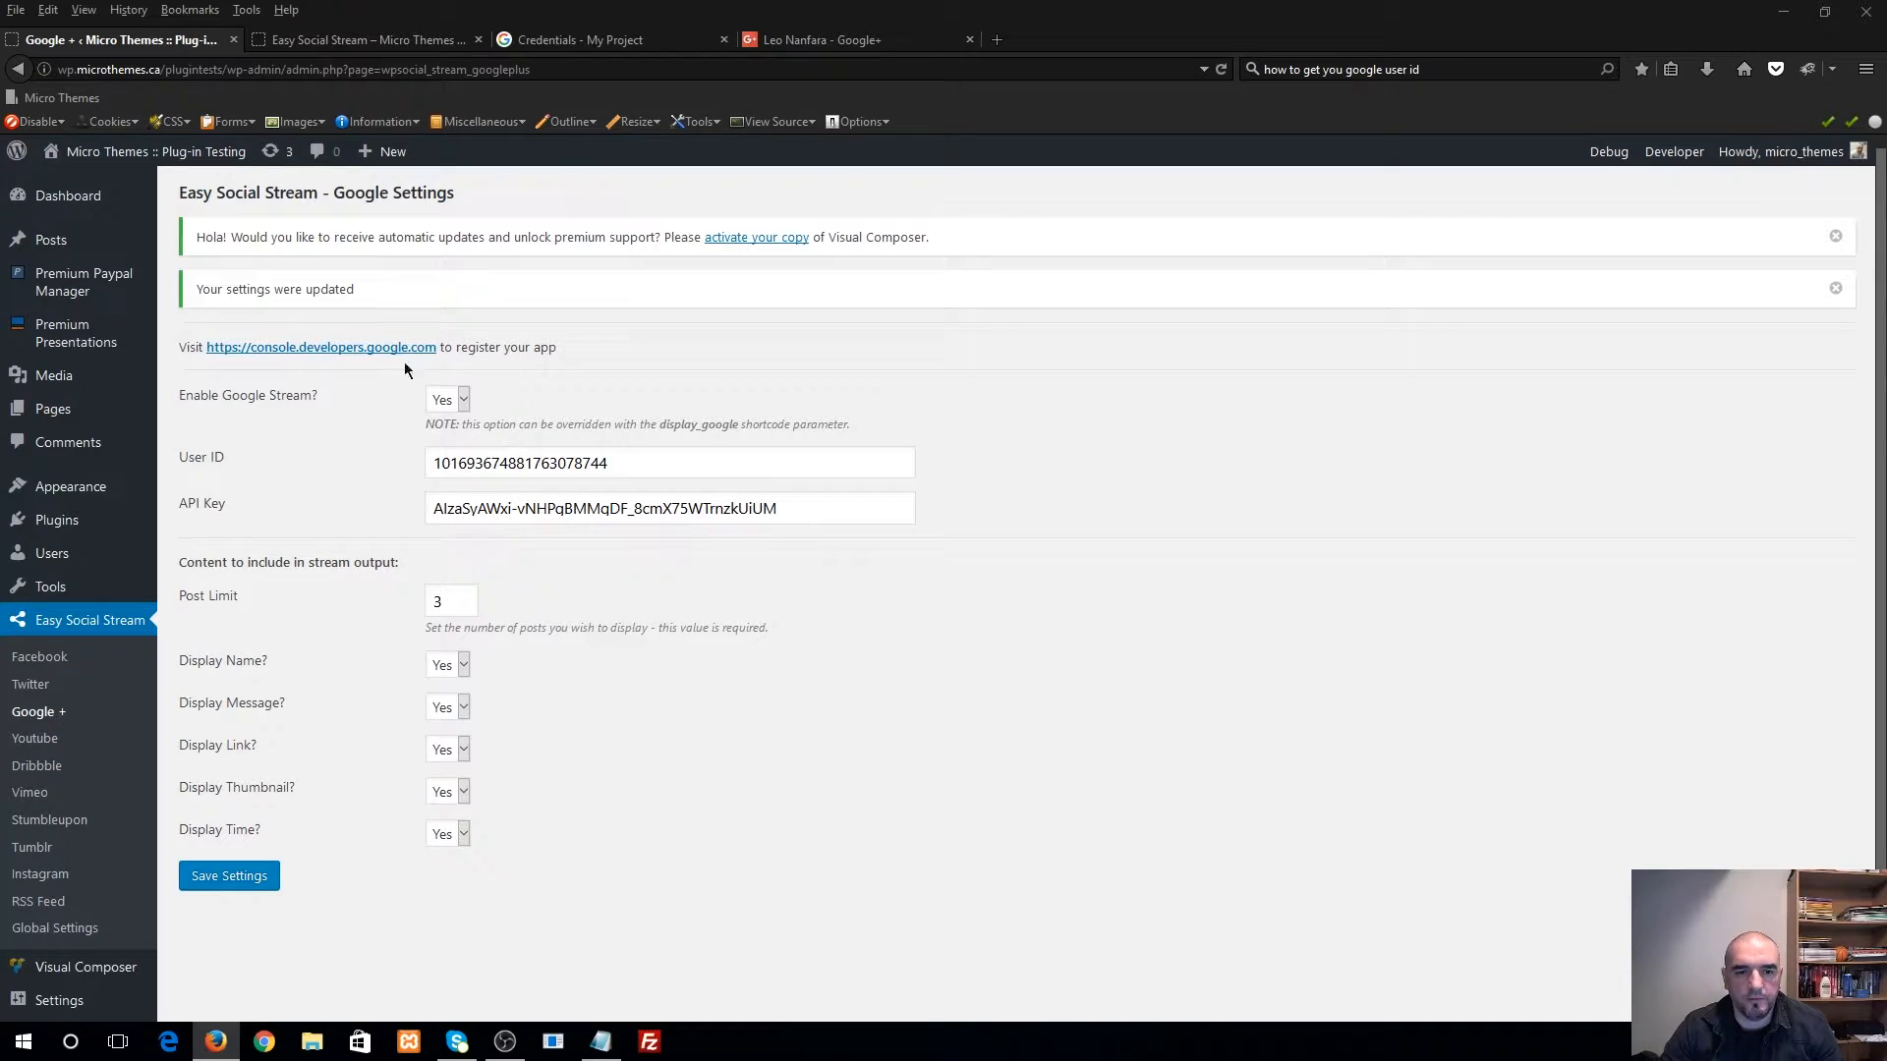
left_click(355, 41)
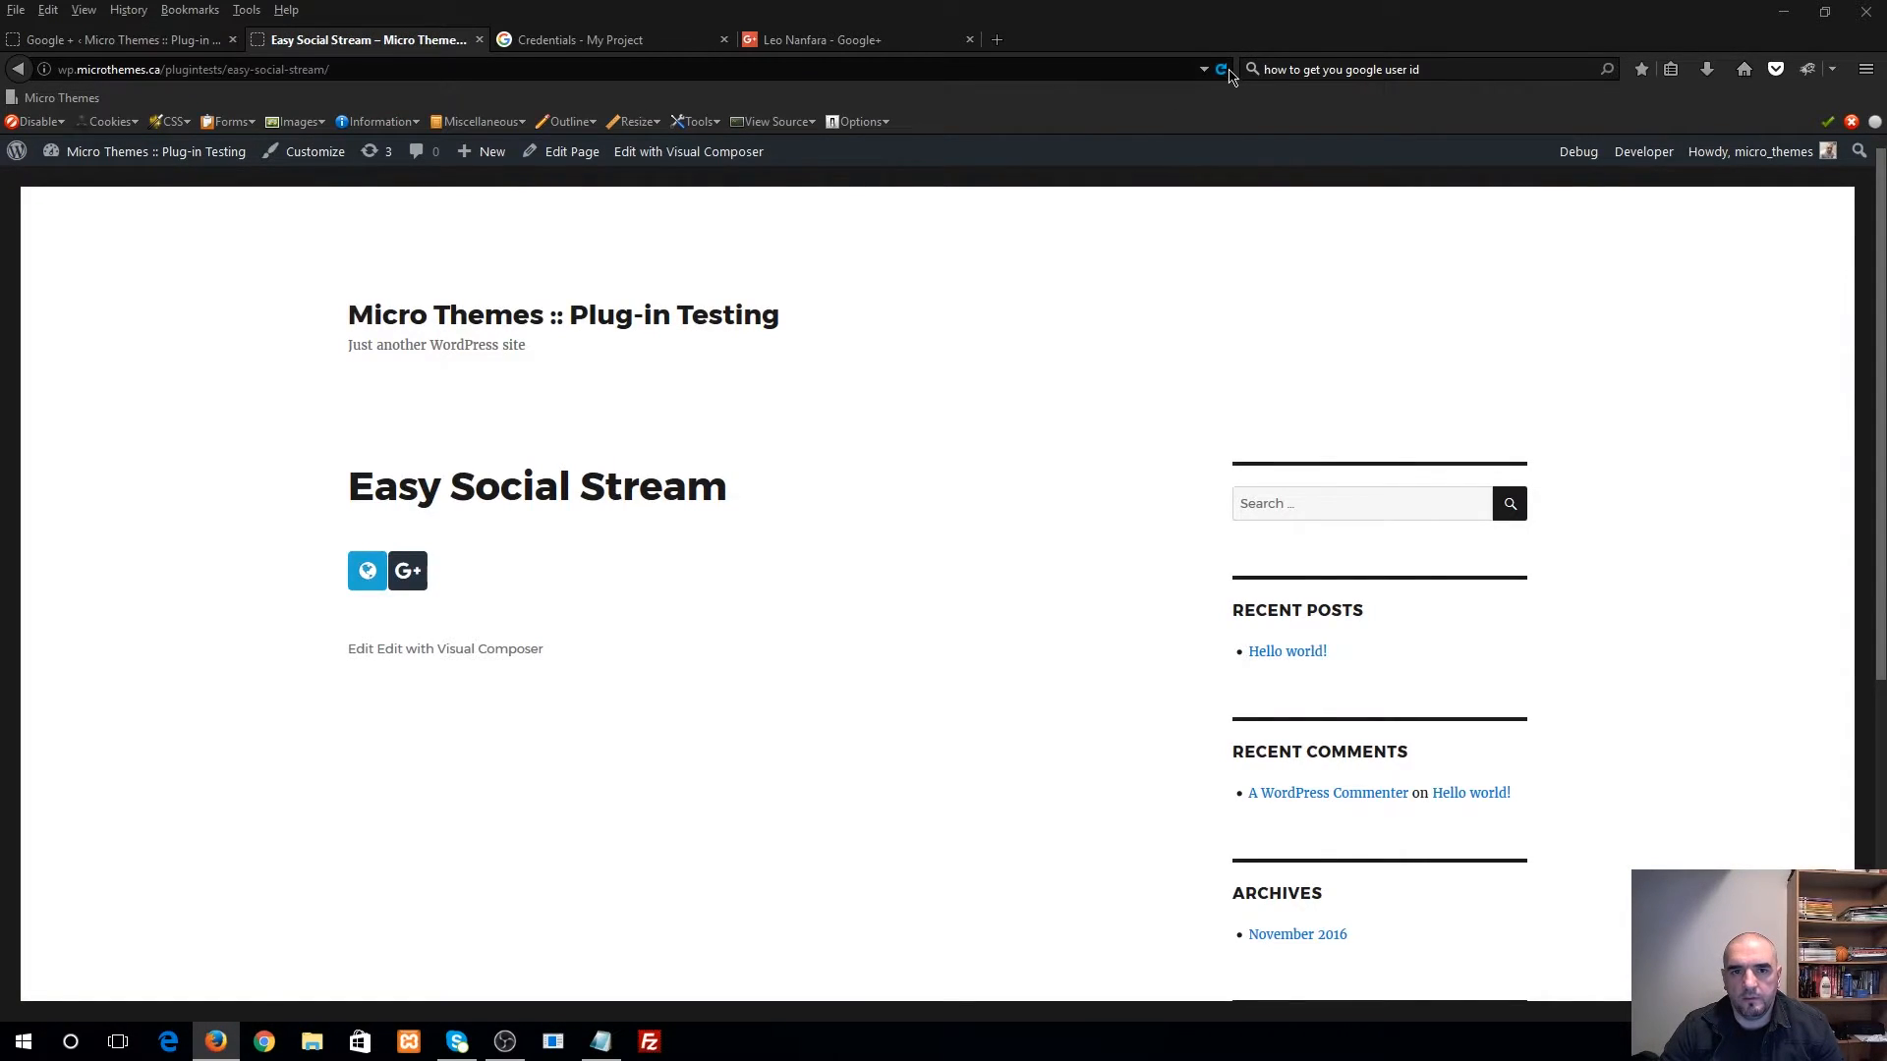
left_click(1221, 68)
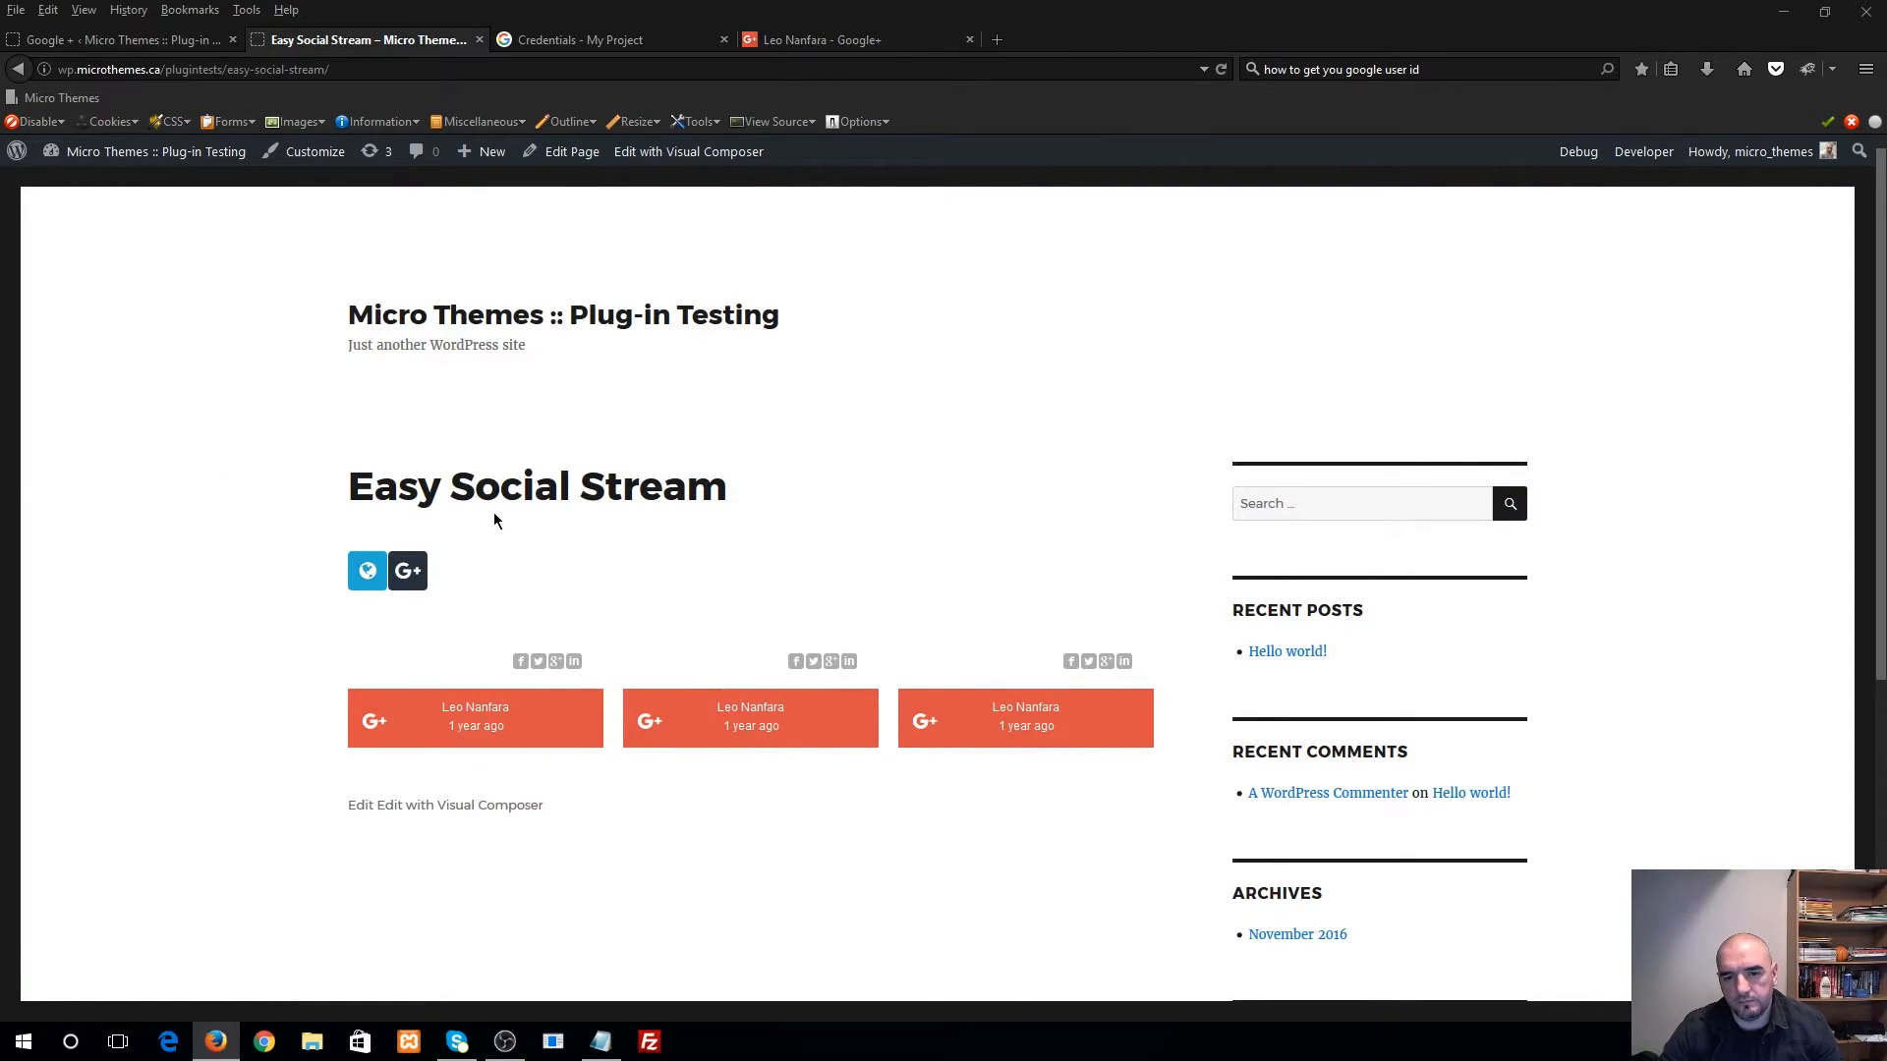
left_click(182, 44)
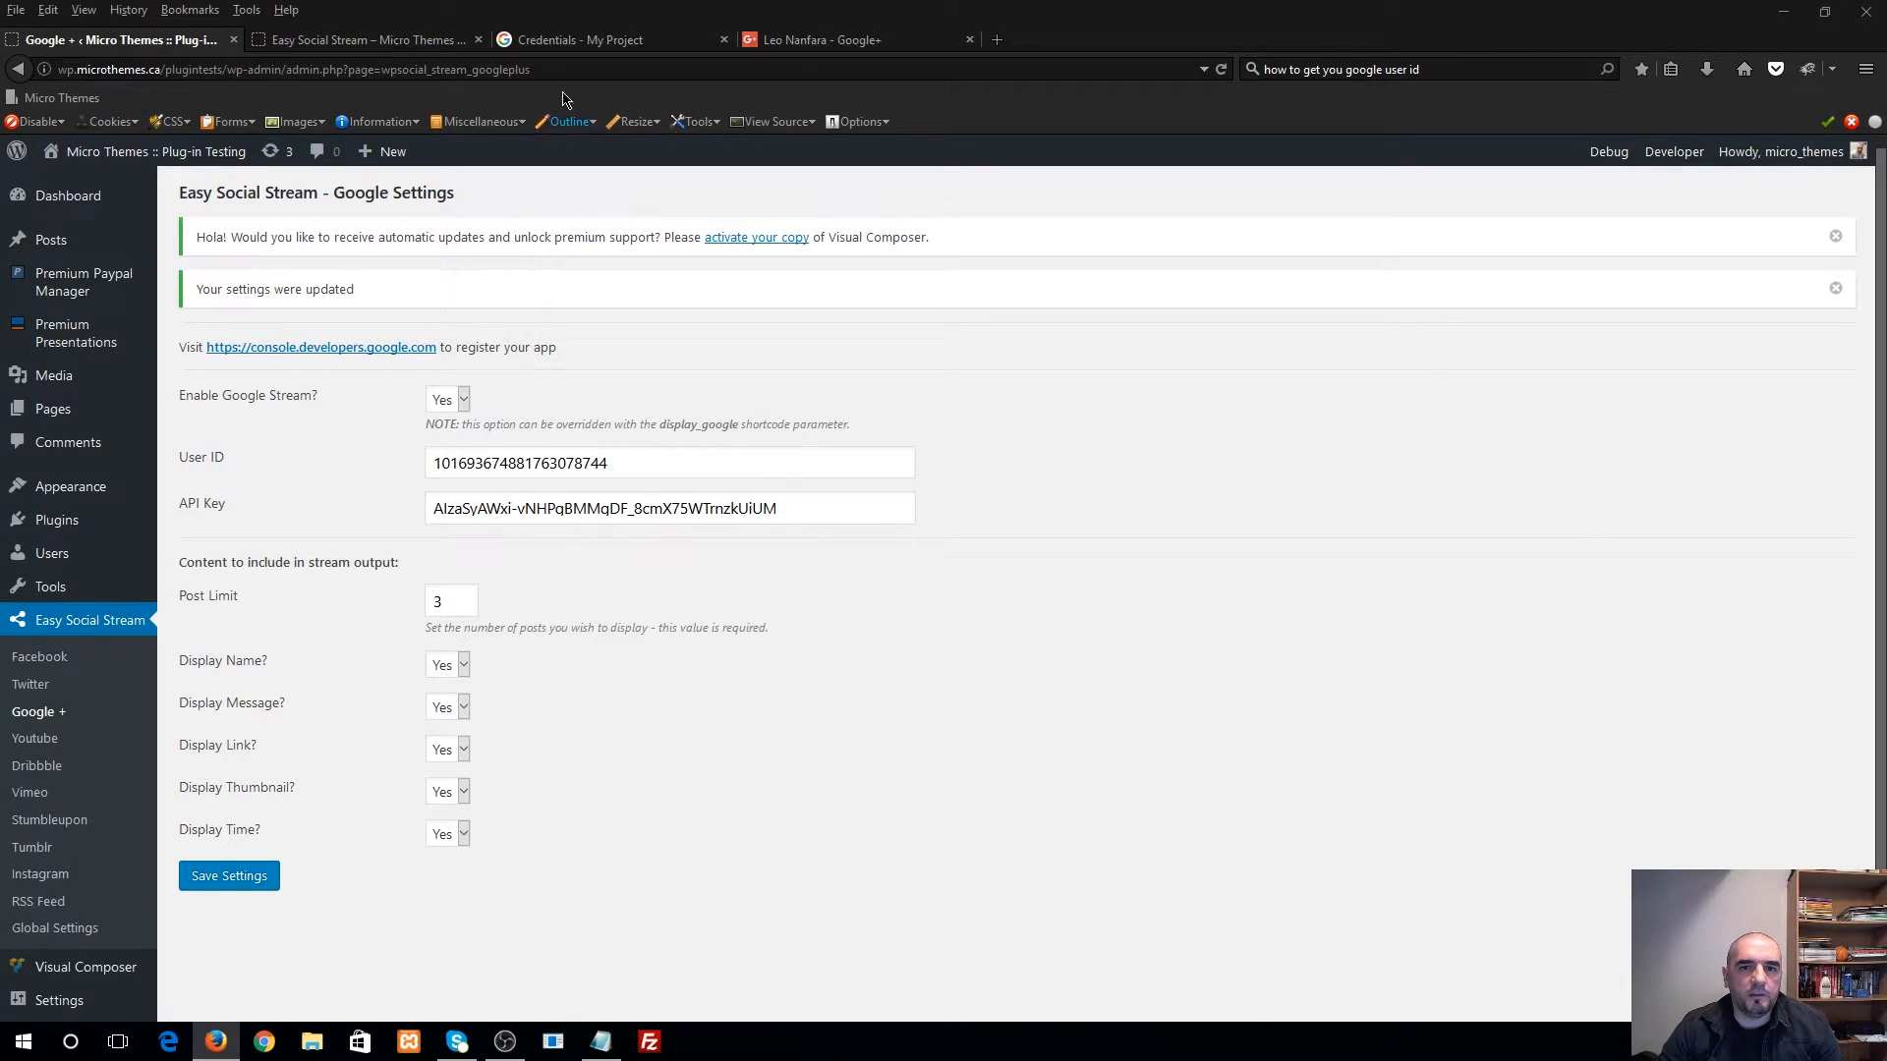